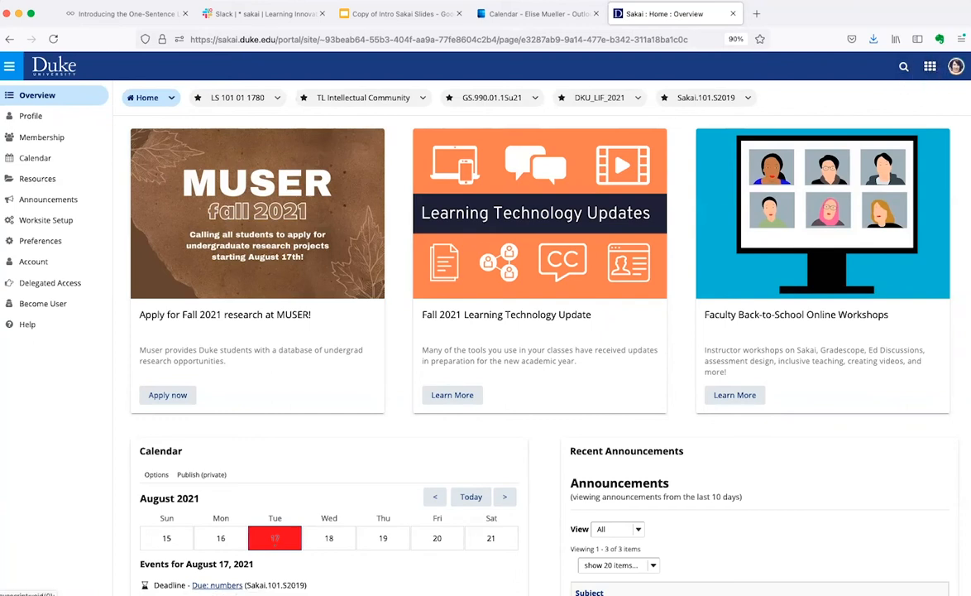
Step: Examine the full list of sites by term and project, toggling the LS 101 01 1780 favorite off and back on
left_click(931, 69)
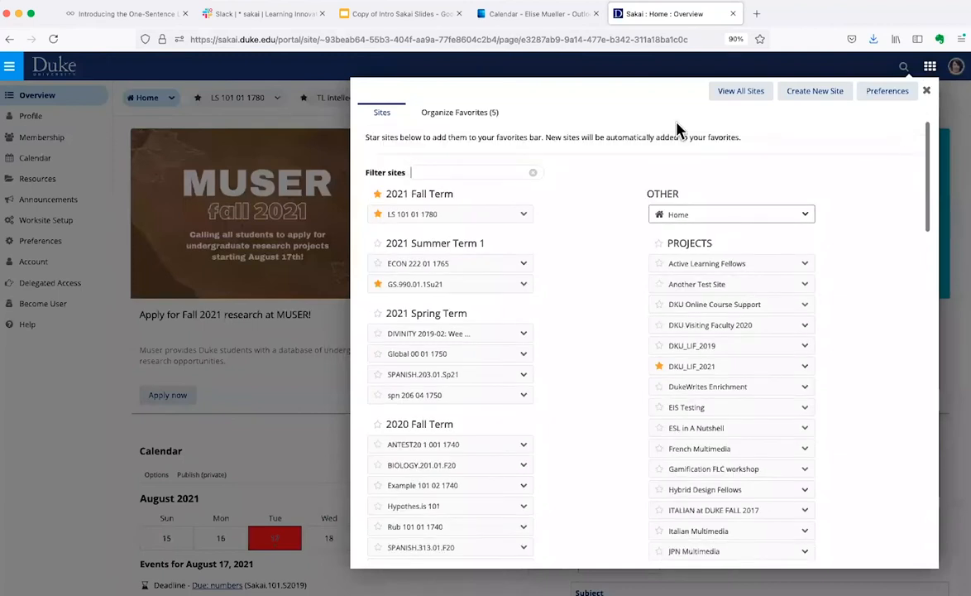
left_click(380, 215)
left_click(381, 215)
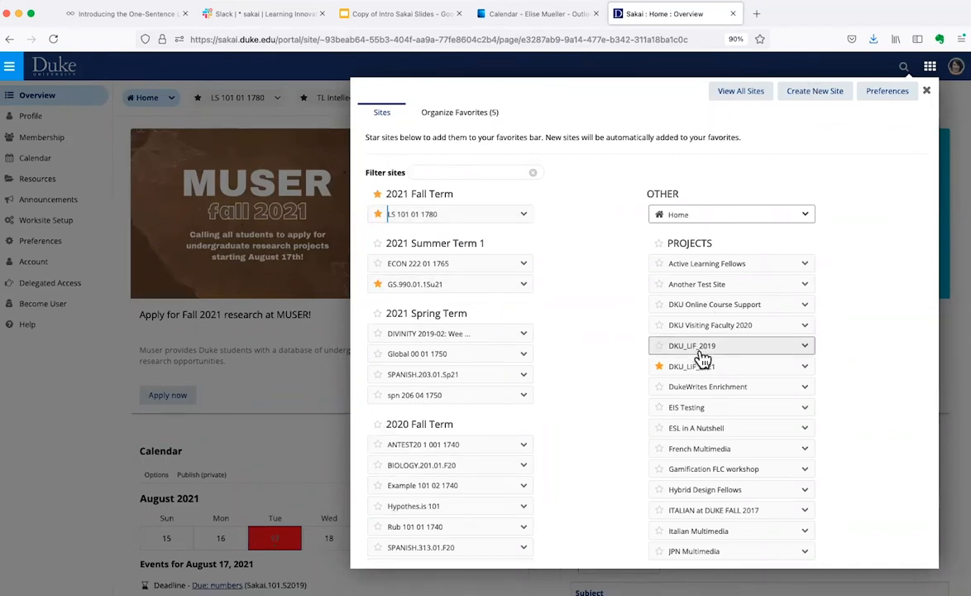
scroll(701, 357, "down", 2)
scroll(702, 358, "down", 15)
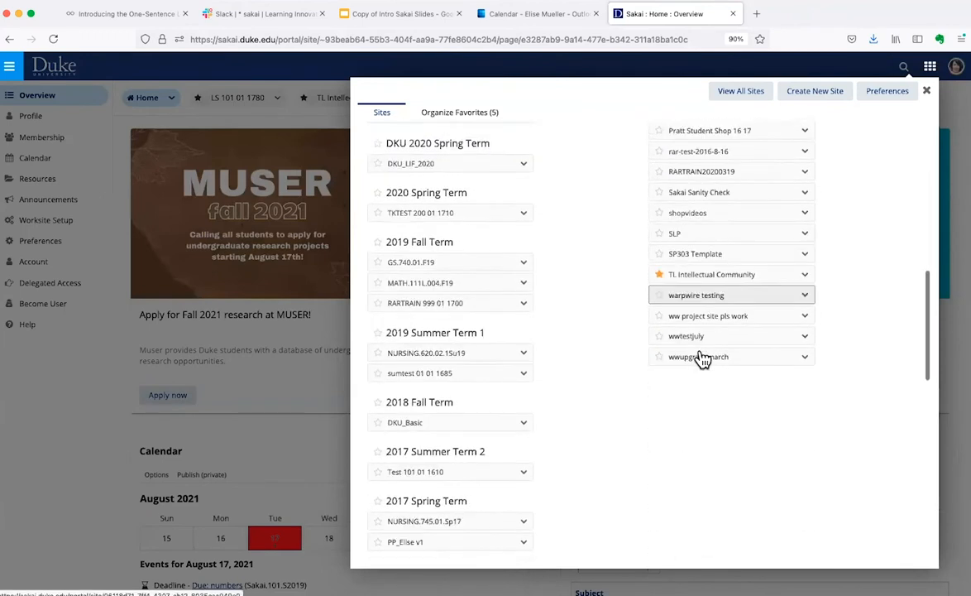
scroll(702, 359, "down", 3)
scroll(702, 359, "up", 17)
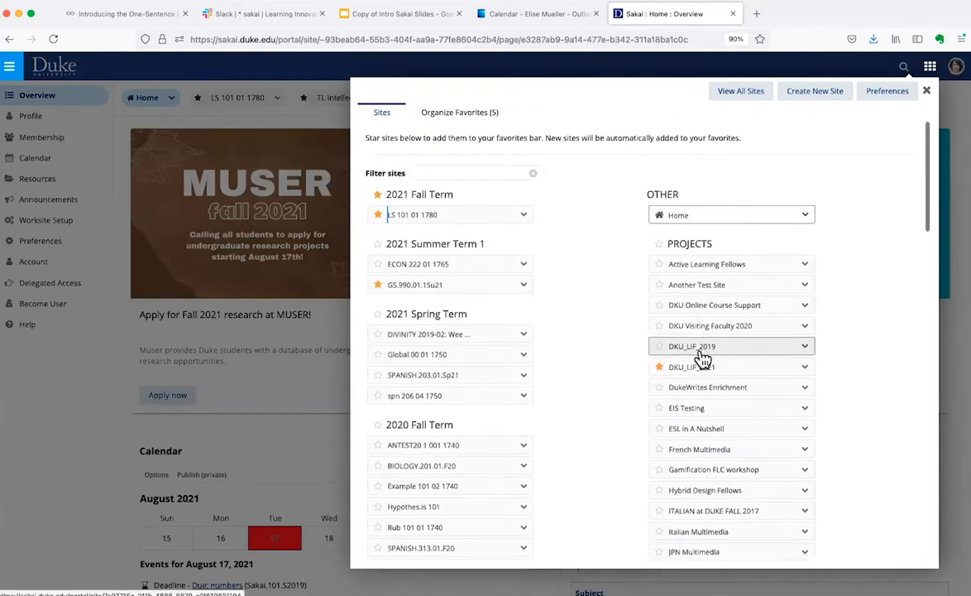
left_click(927, 92)
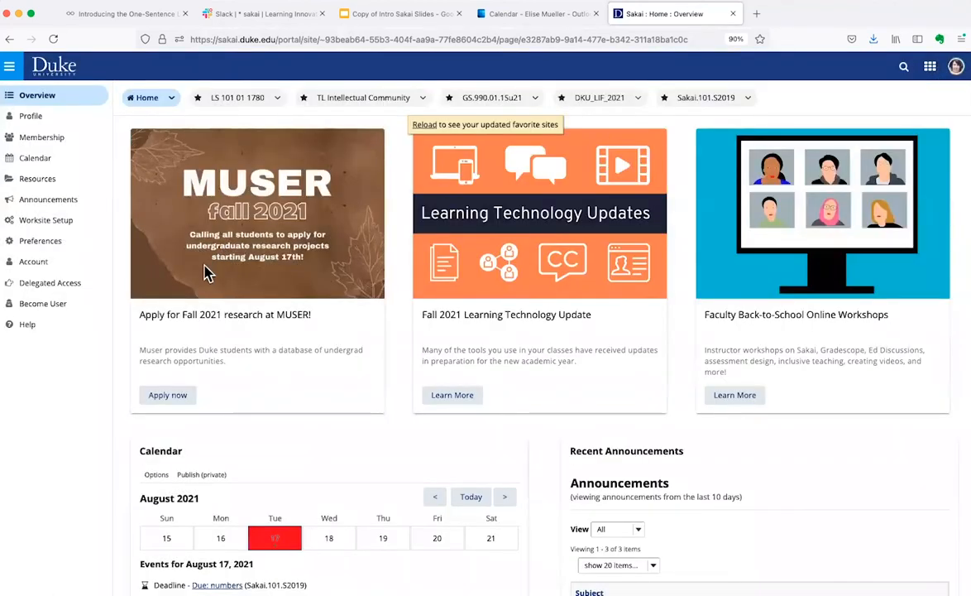
Step: Review the calendar, recent announcements and event listings on the Home overview page
scroll(209, 273, "down", 1)
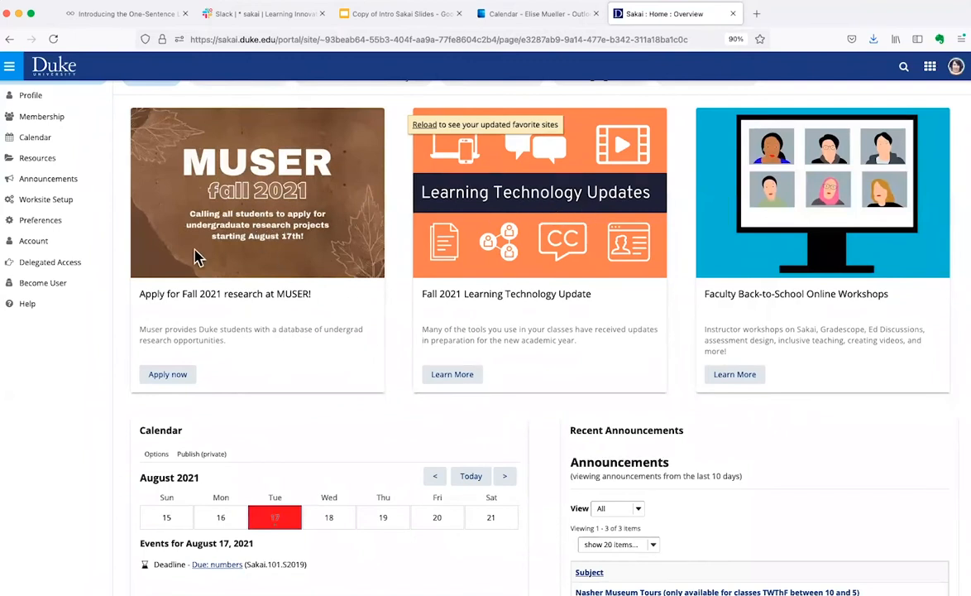
scroll(787, 215, "down", 5)
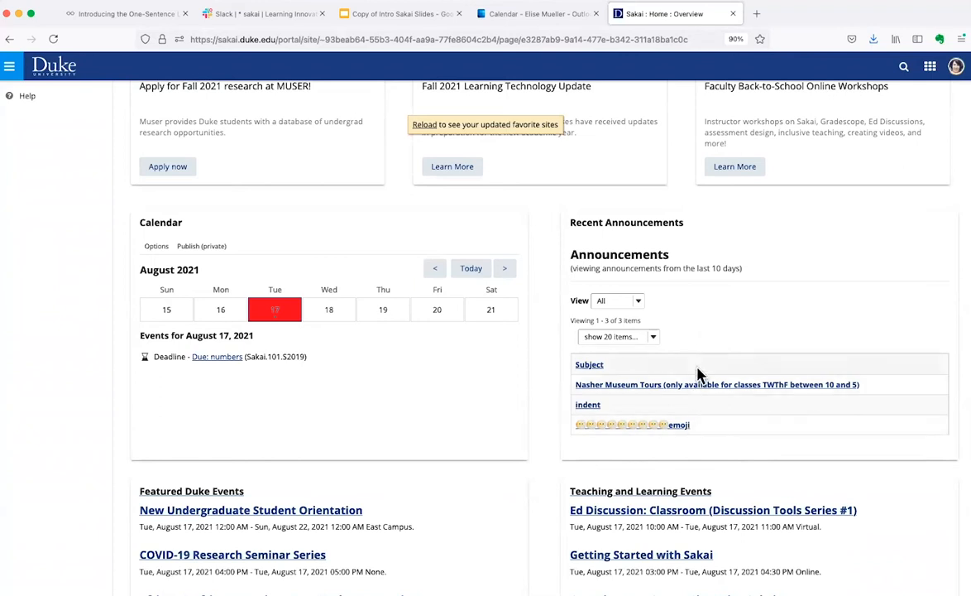
scroll(672, 213, "up", 3)
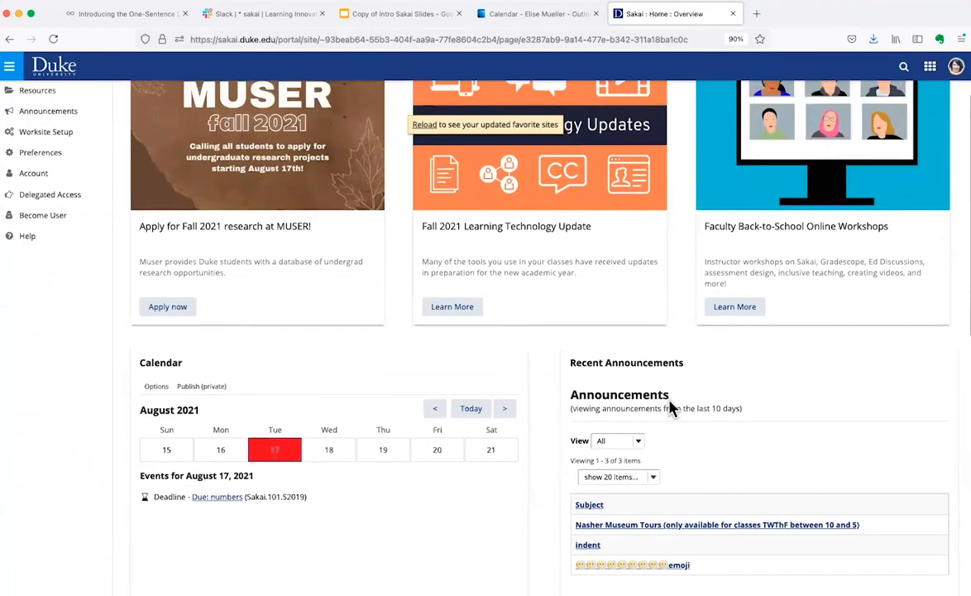
scroll(672, 406, "down", 1)
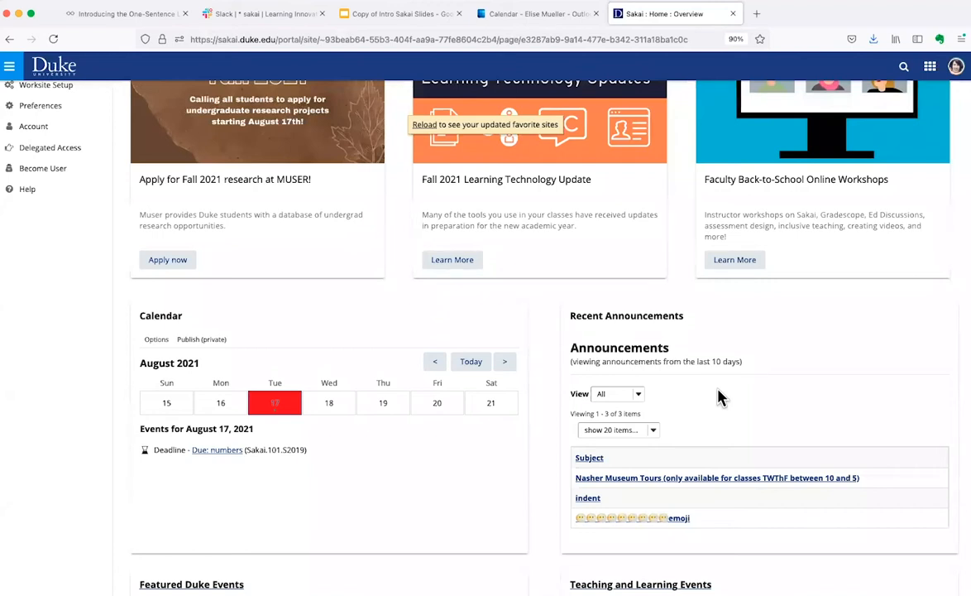
scroll(483, 353, "up", 5)
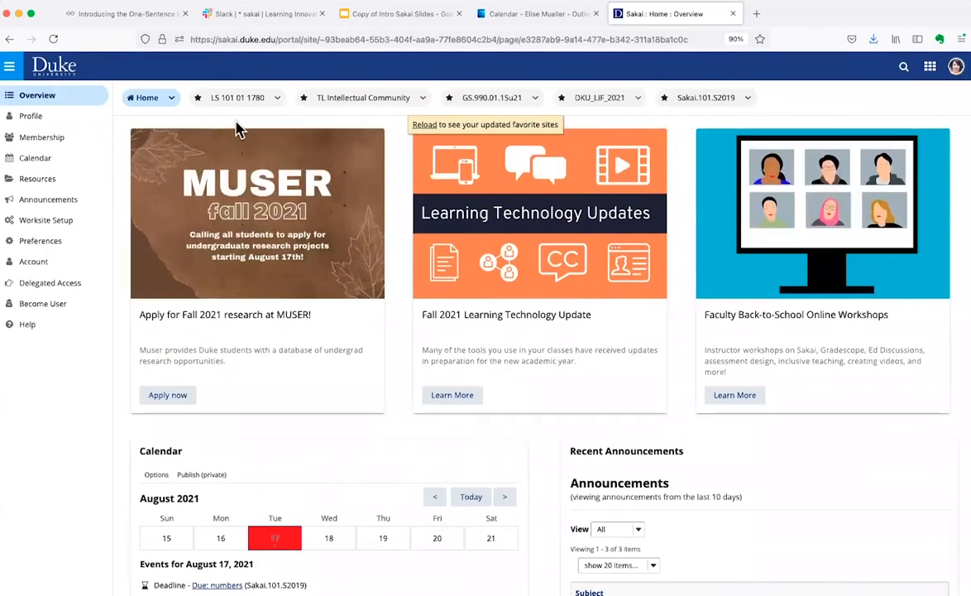
Step: Open the LS 101 01 1780 site and start composing a message in its Email tool
left_click(241, 108)
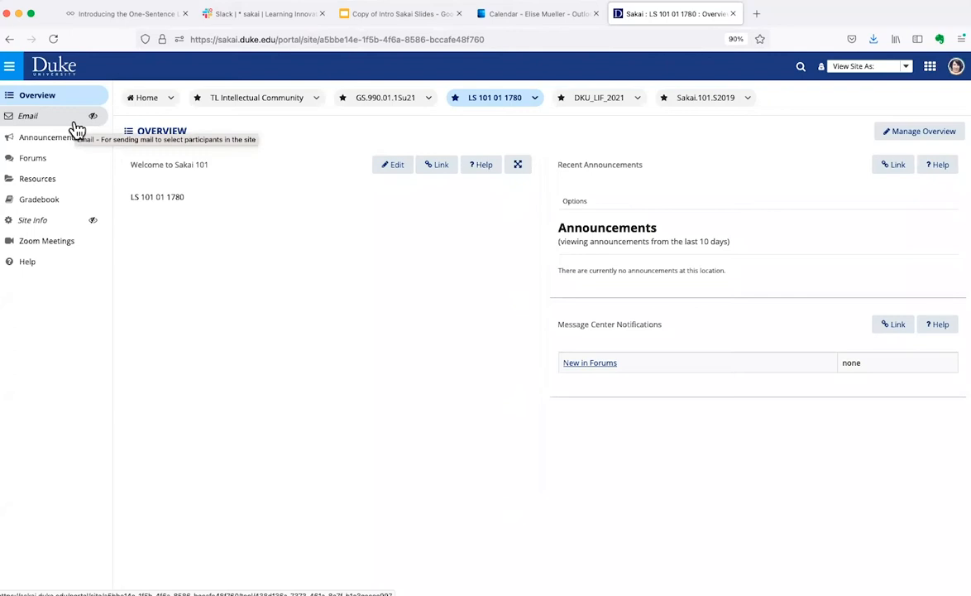
left_click(75, 122)
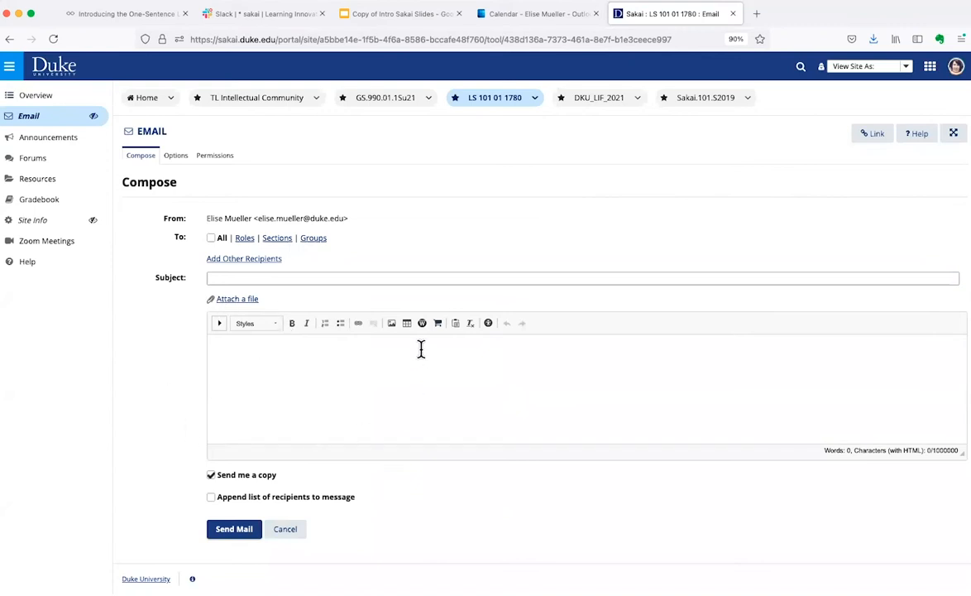
left_click(248, 279)
left_click(259, 281)
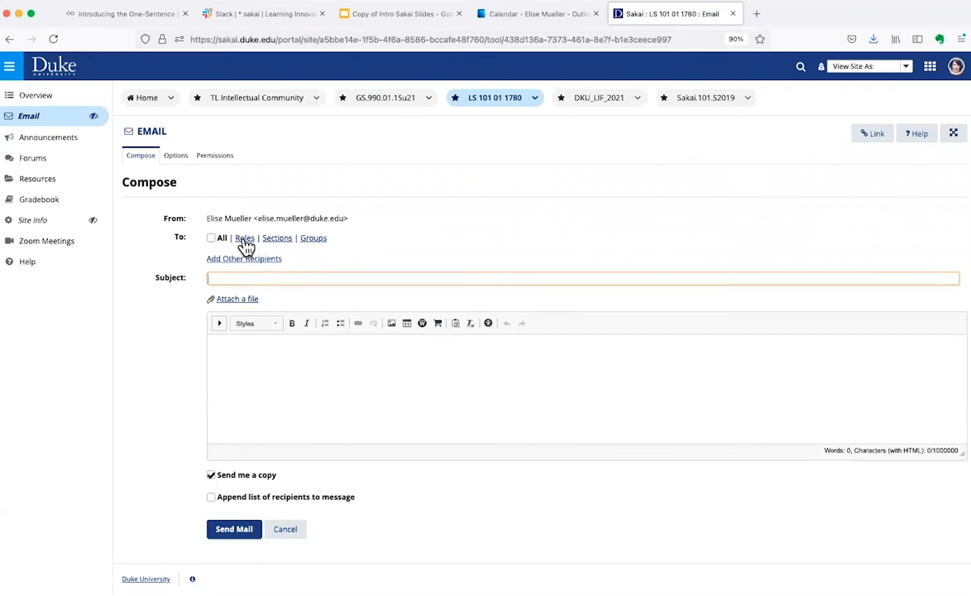
left_click(251, 243)
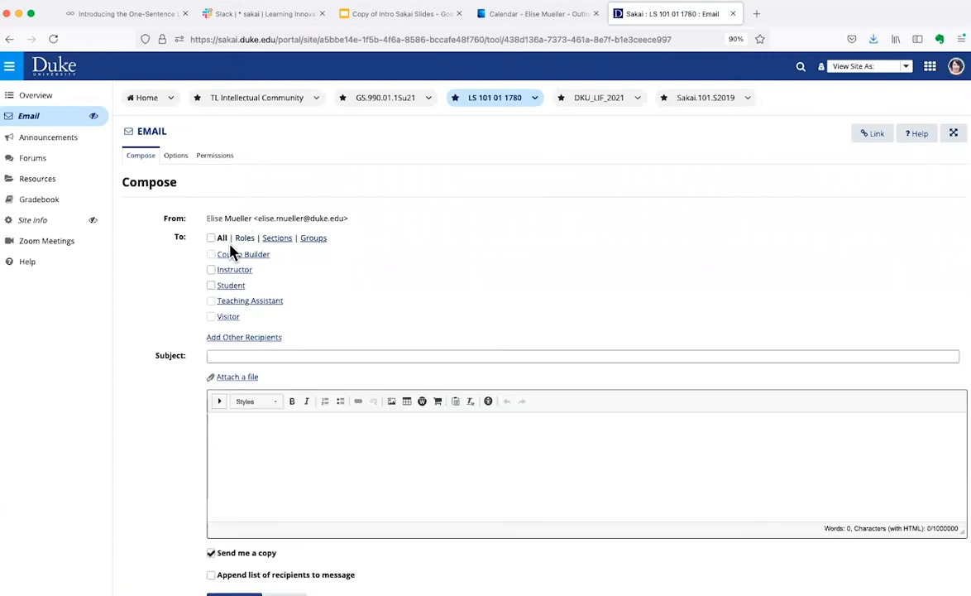
left_click(211, 286)
left_click(225, 238)
left_click(211, 239)
left_click(212, 239)
left_click(213, 239)
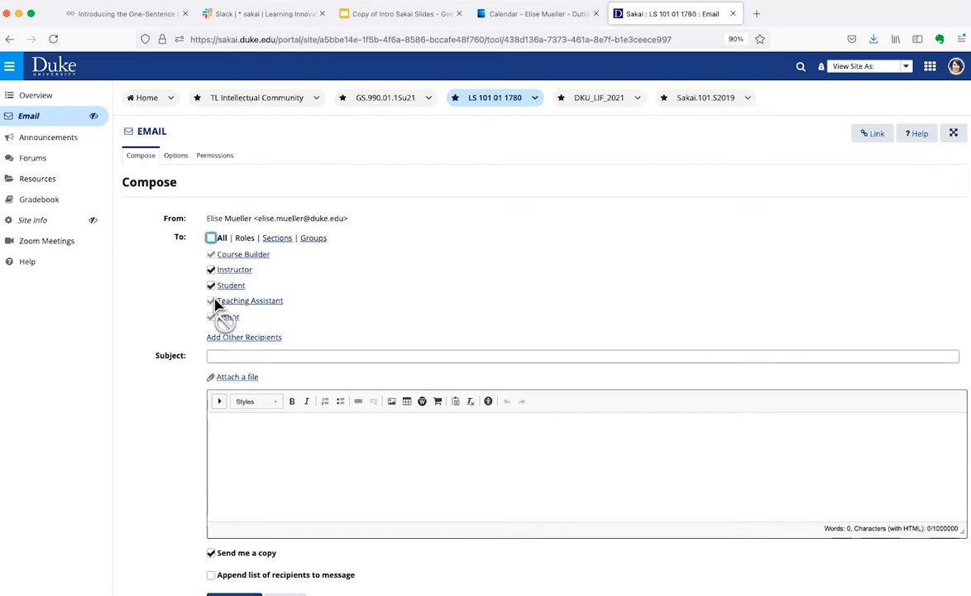
left_click(149, 135)
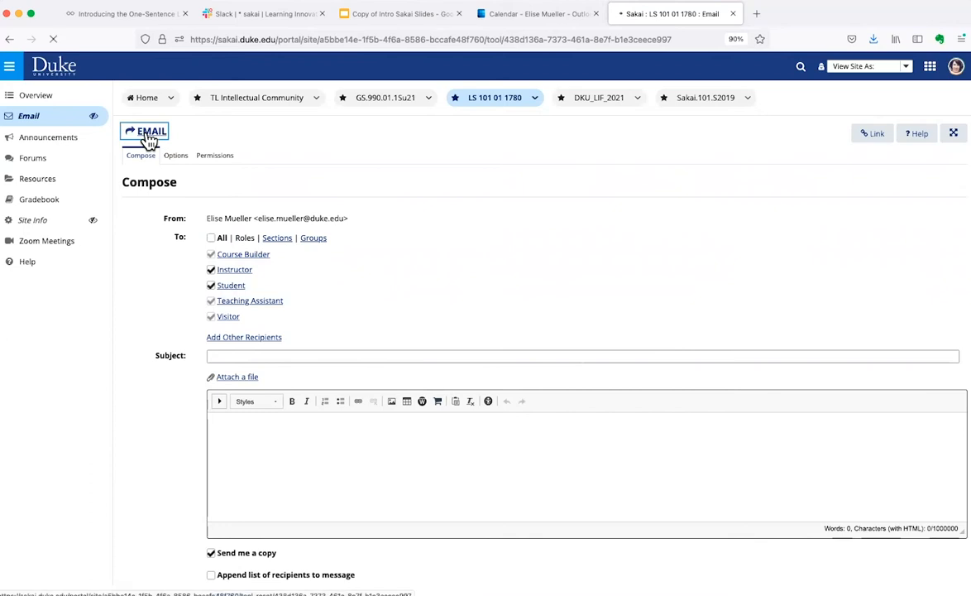
Step: Address the message to the individual student listed under the Student role
left_click(247, 239)
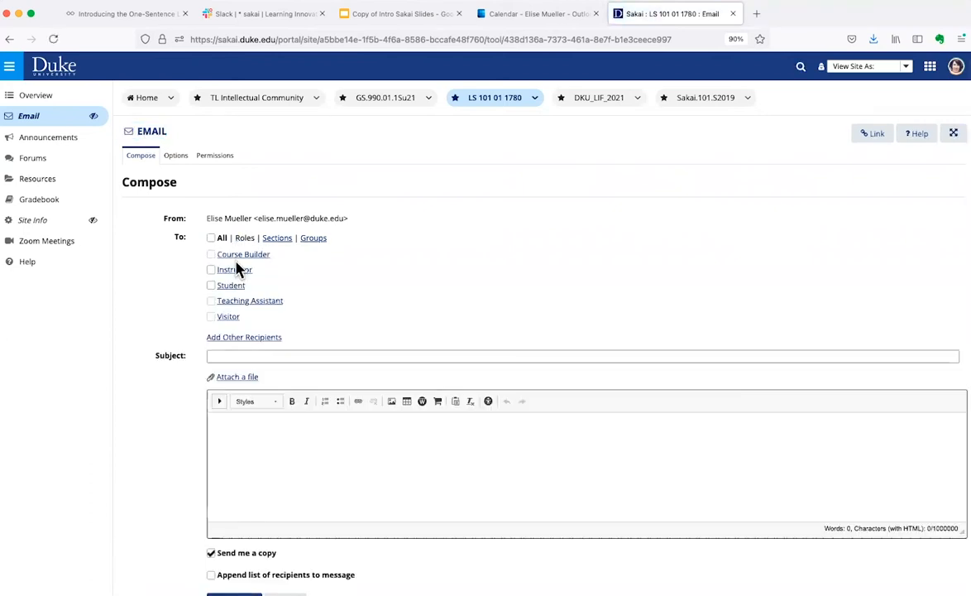
left_click(230, 287)
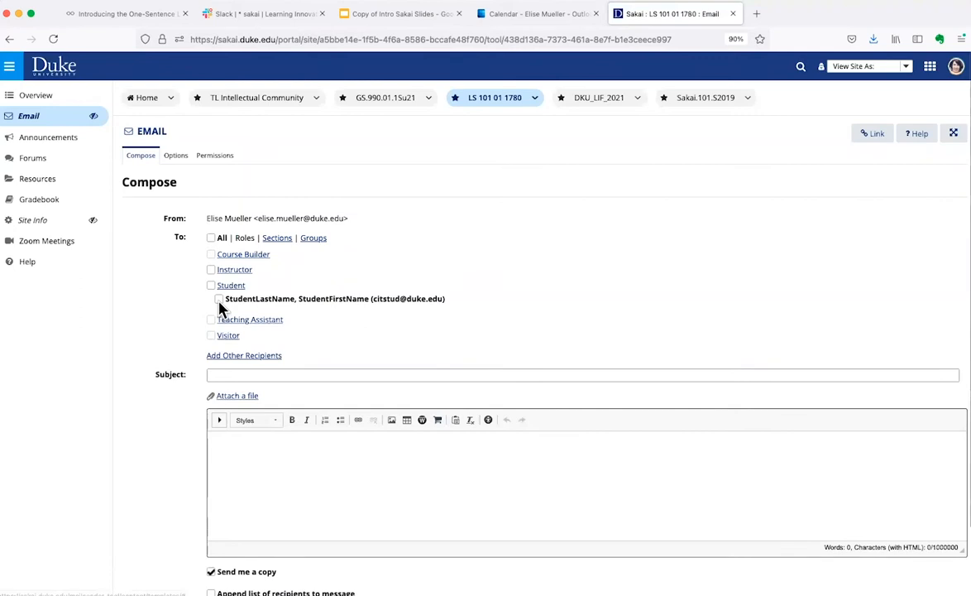
left_click(218, 299)
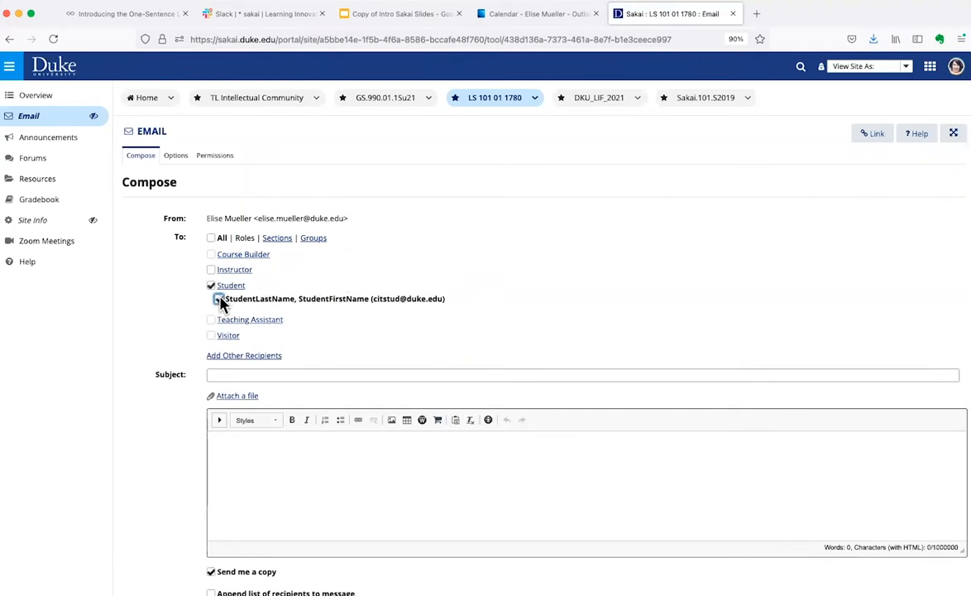
Step: Expand the message editor's full formatting toolbar and examine the subject, attachment and sending options
left_click(223, 376)
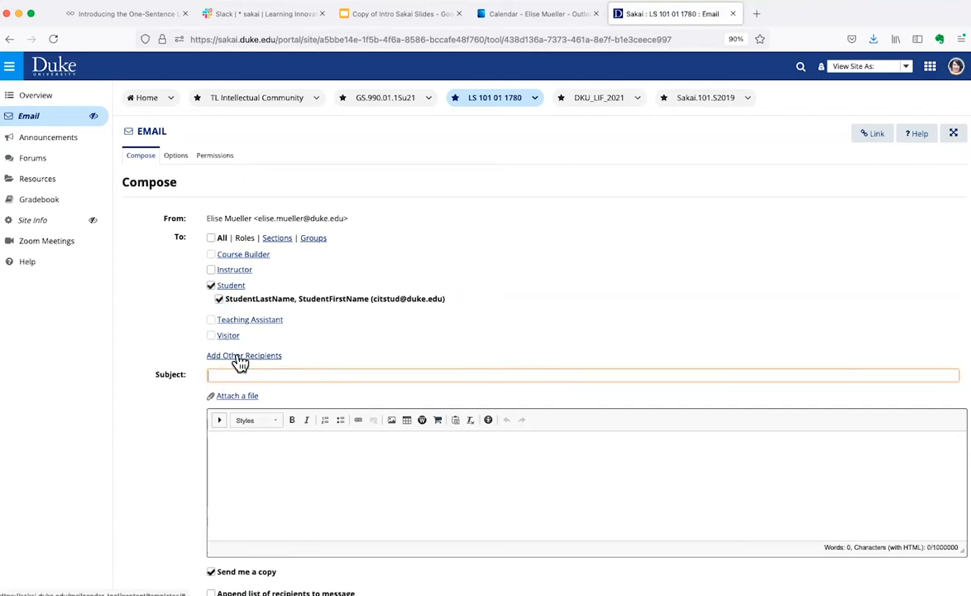
scroll(267, 476, "down", 2)
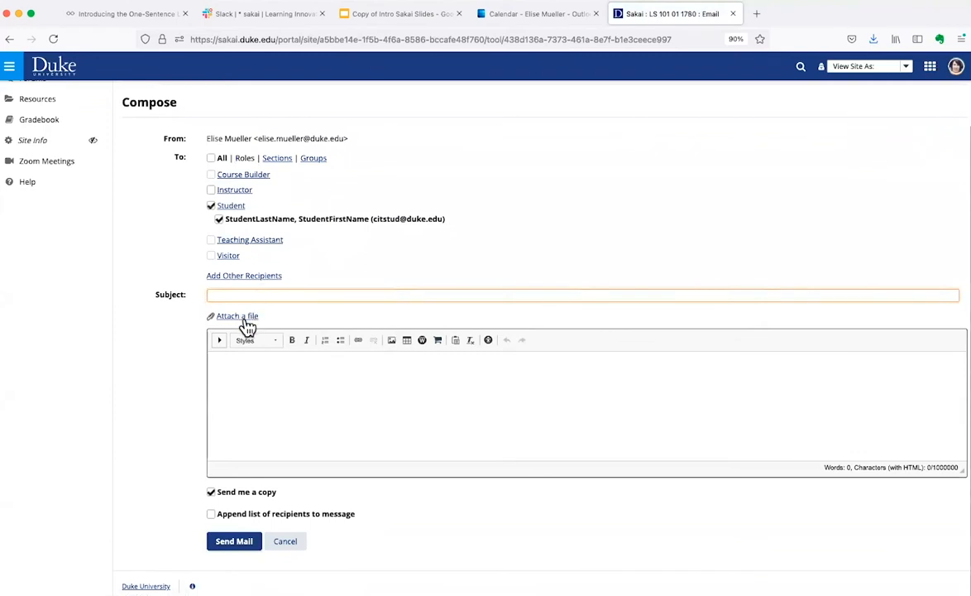
left_click(219, 340)
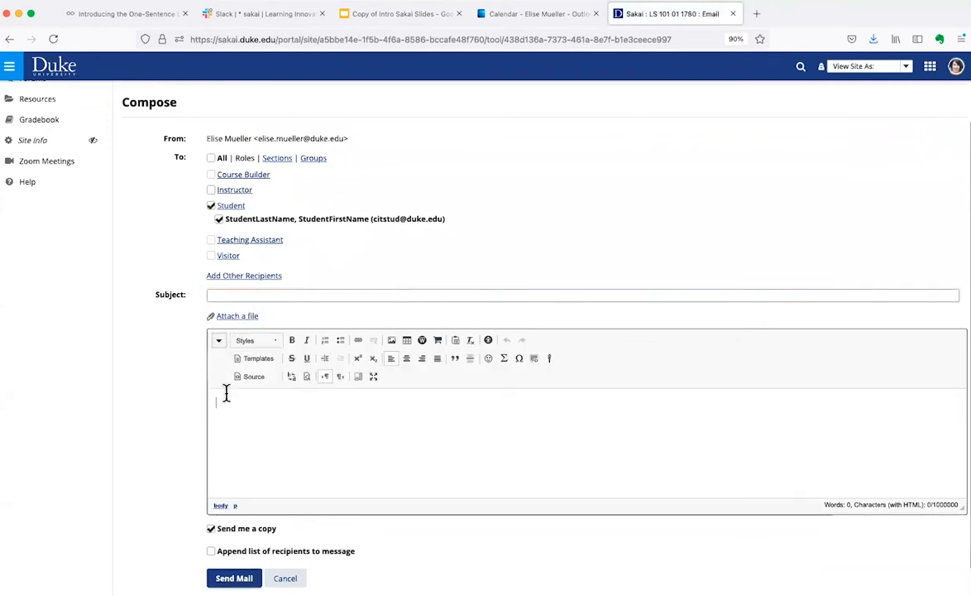
scroll(328, 418, "down", 1)
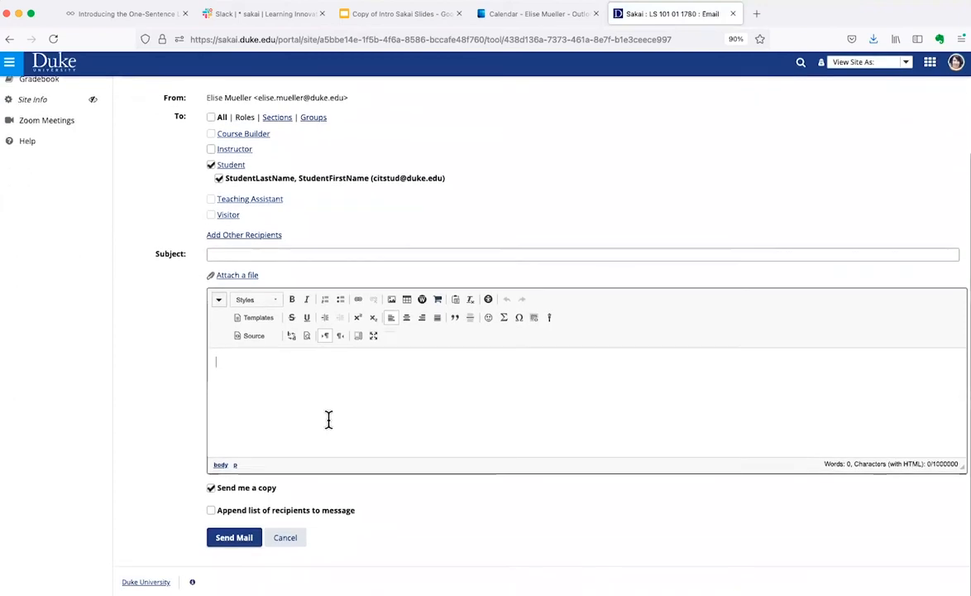
scroll(279, 401, "up", 2)
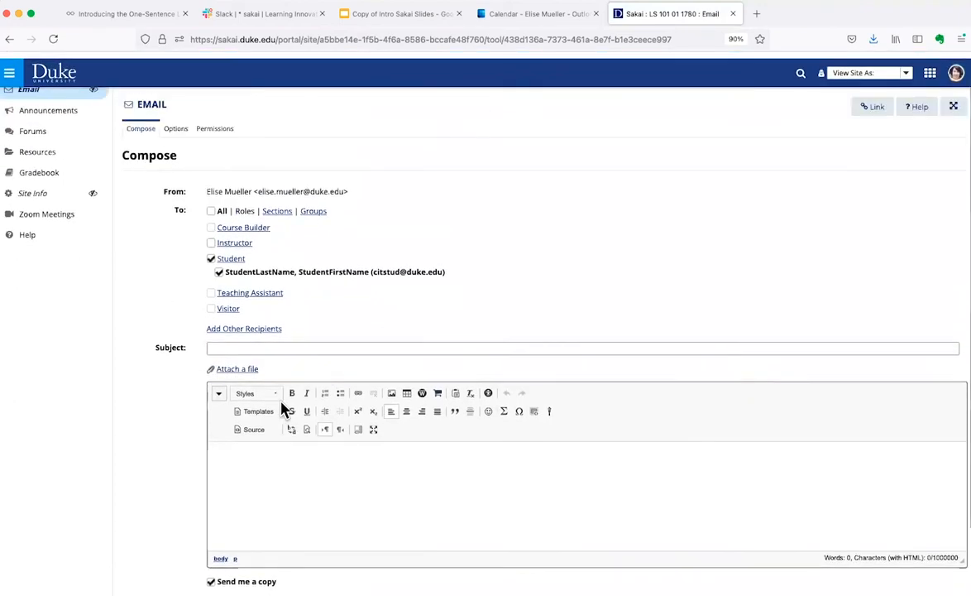
scroll(282, 408, "up", 1)
Step: Start a new announcement in the site and title it "Financial Aid Application Due Friday"
left_click(29, 139)
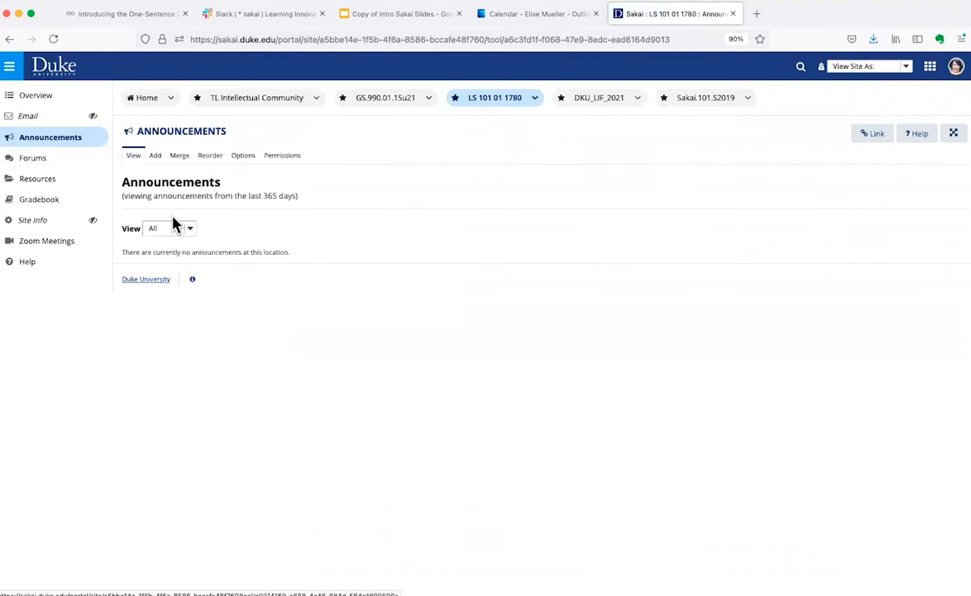
left_click(158, 156)
left_click(265, 338)
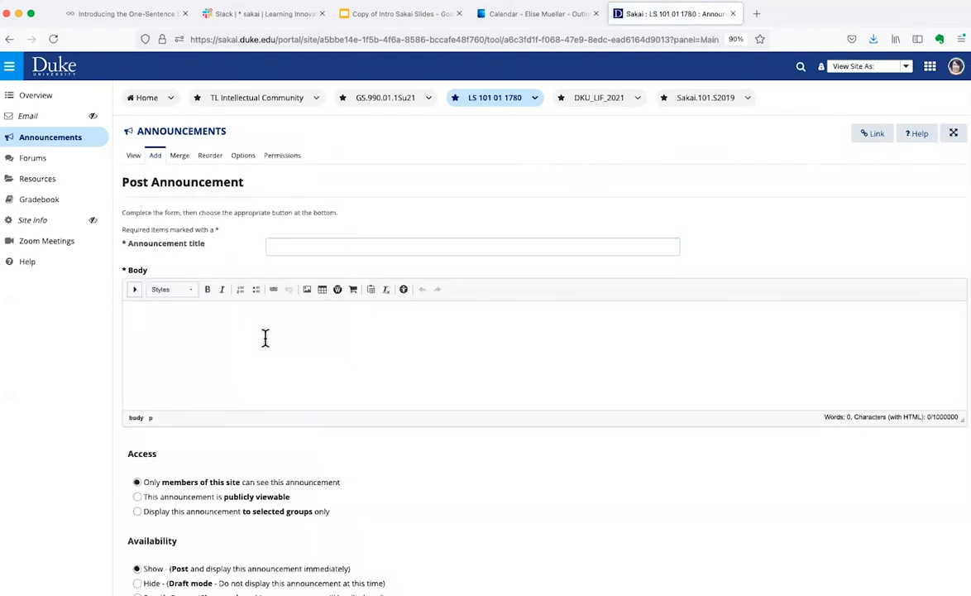
left_click(353, 245)
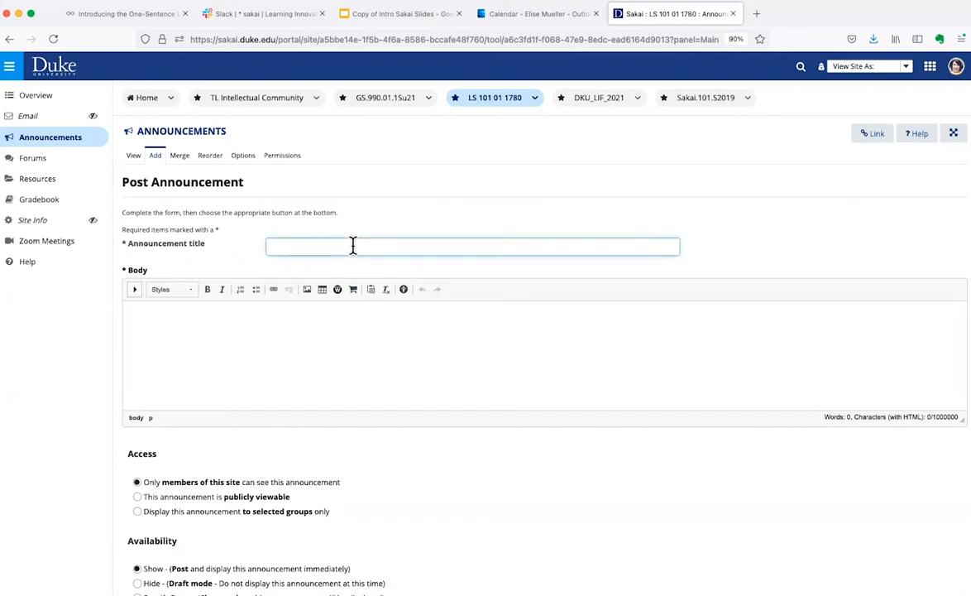
type("F")
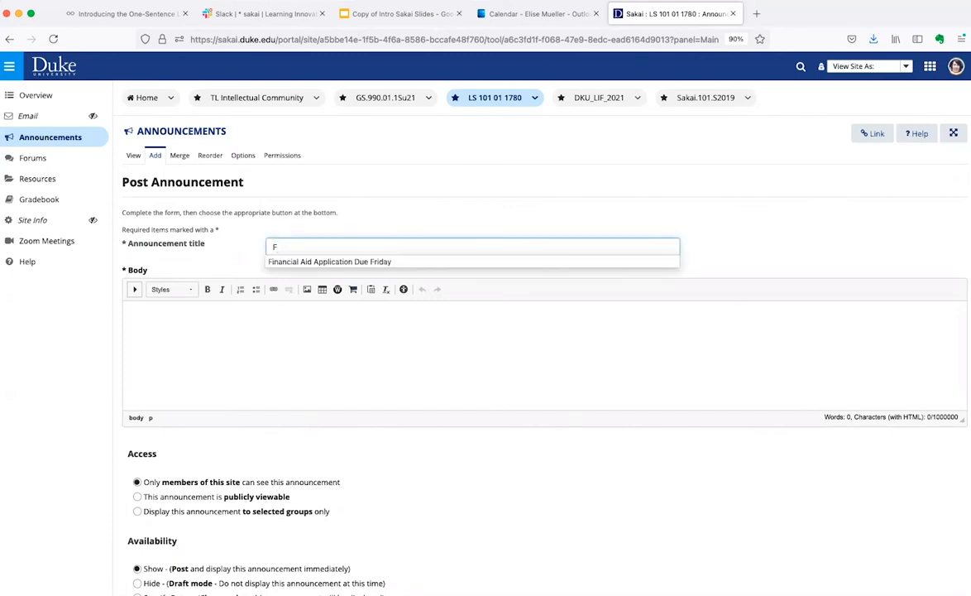
left_click(352, 262)
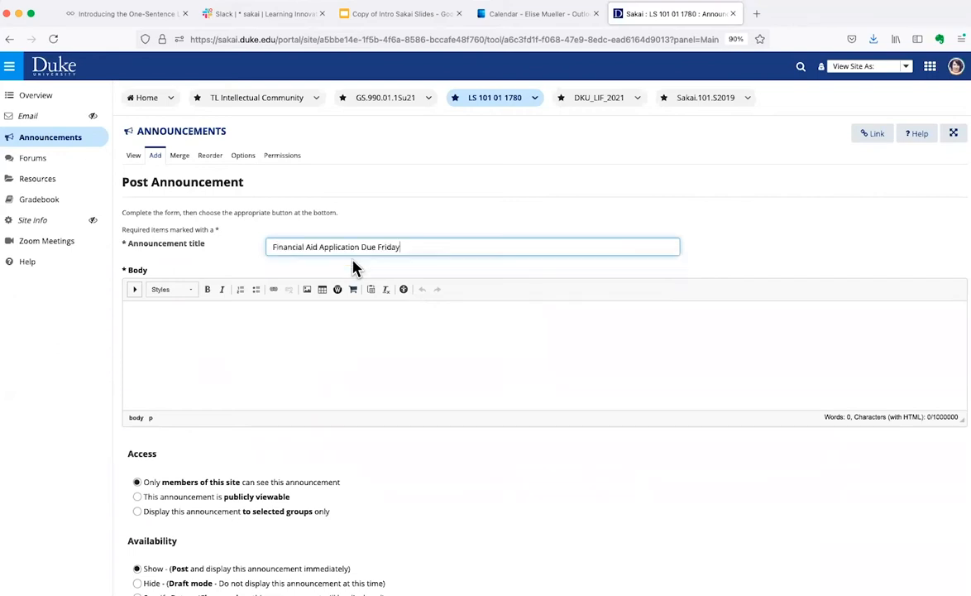
Step: Write "Visit this site to find out more." as the announcement body and start a link on the words "this site"
left_click(275, 340)
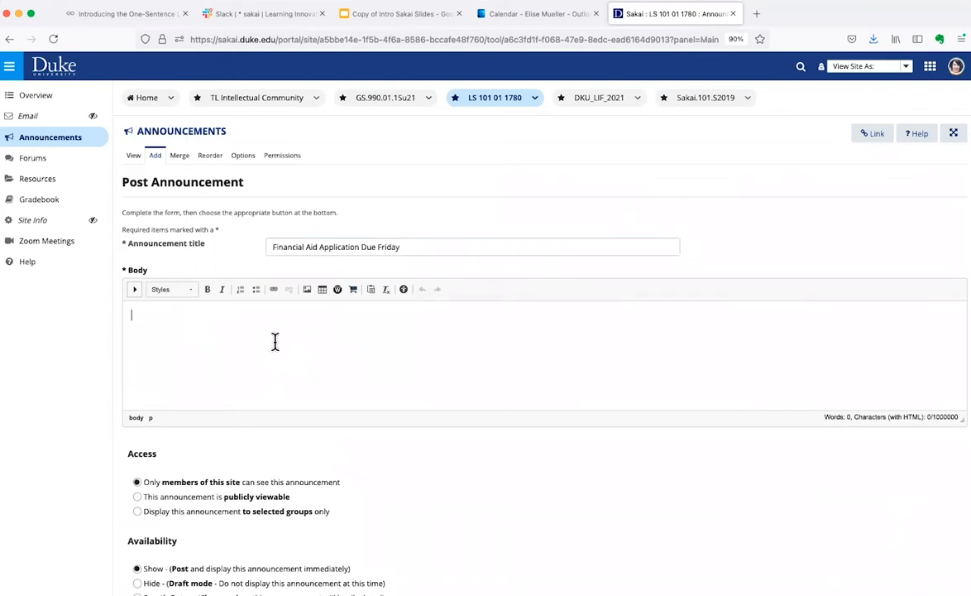
type("Visit this site ")
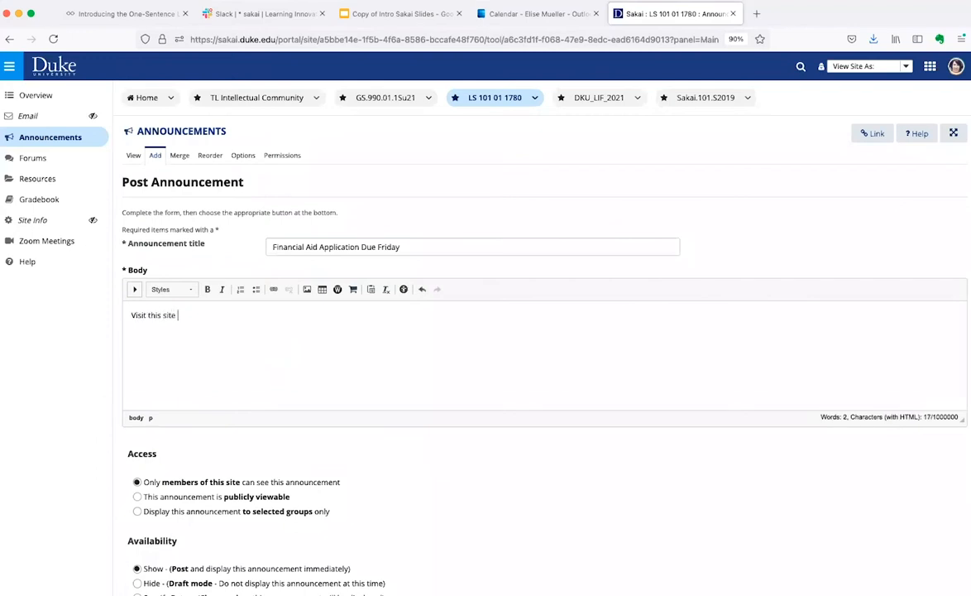
type("to find out more.")
left_click_drag(146, 319, 176, 317)
left_click(274, 290)
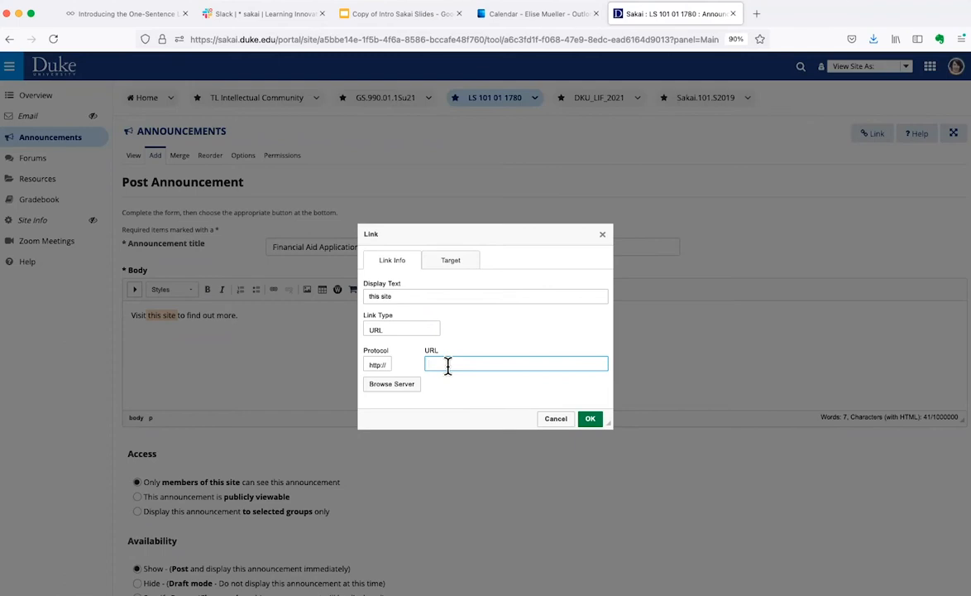
type("youtu.be")
key("BackSpace")
key("BackSpace")
key("BackSpace")
key("BackSpace")
key("BackSpace")
key("BackSpace")
key("BackSpace")
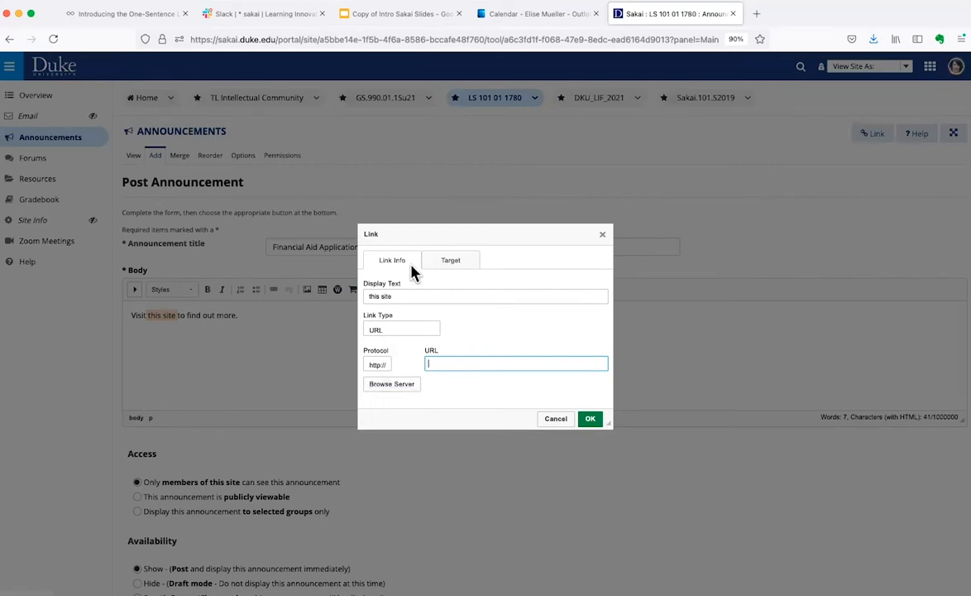
Step: Point the "this site" link to a file stored on the Sakai server and insert it into the announcement body
left_click(389, 387)
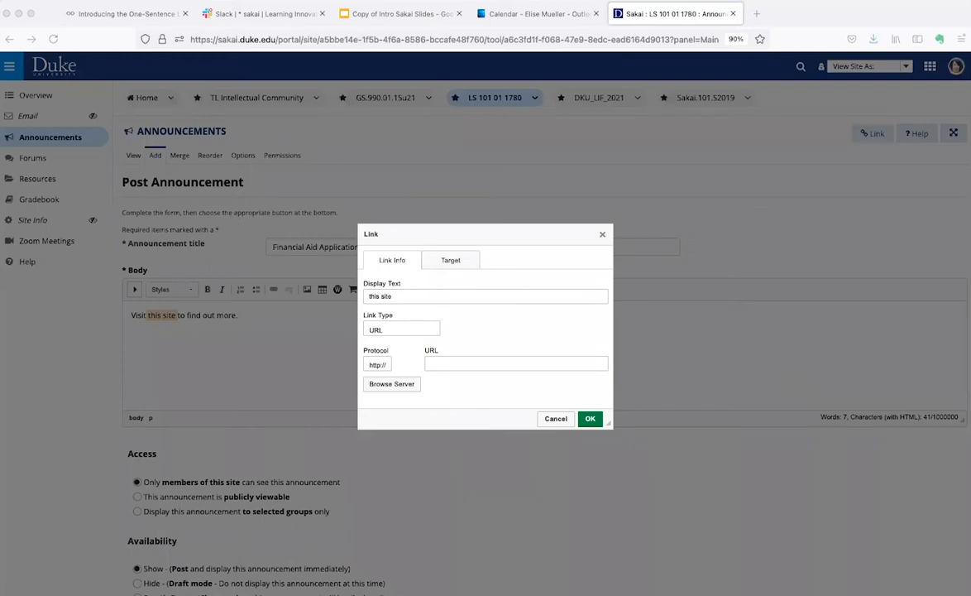
key("super+v")
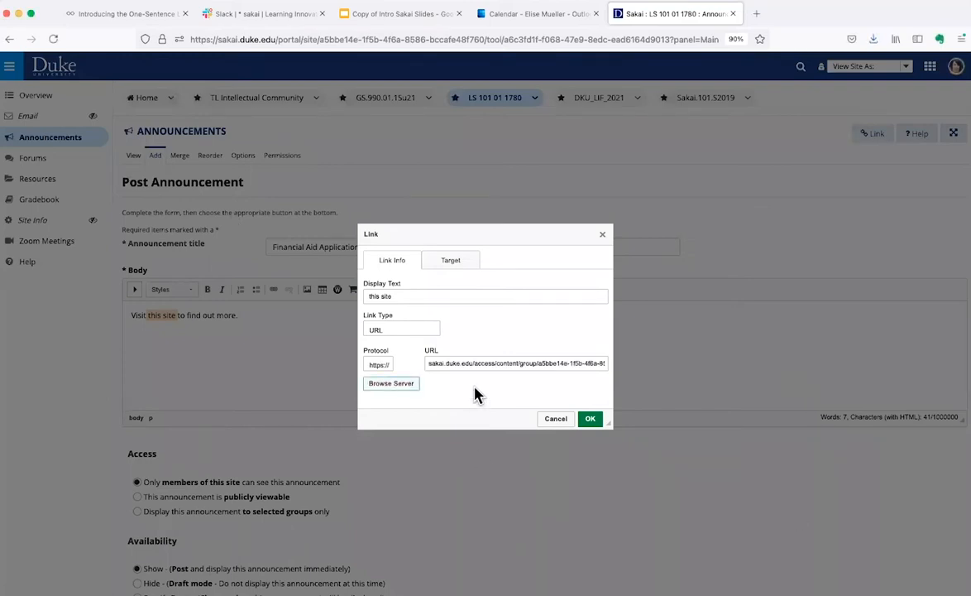
left_click(595, 422)
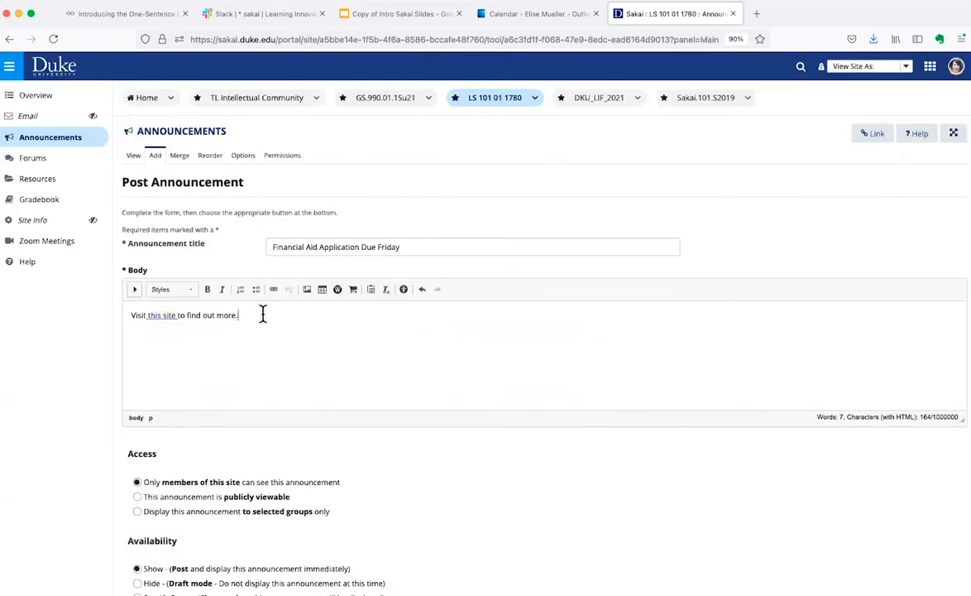
Step: Try displaying the announcement to selected groups only, check the group list, and return access to only members of this site
scroll(267, 368, "down", 5)
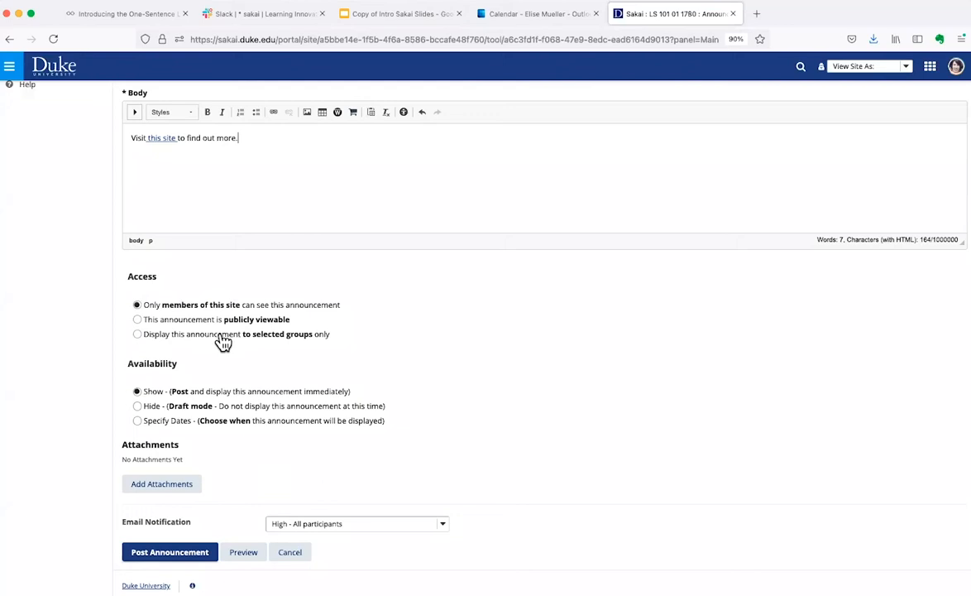
left_click(137, 335)
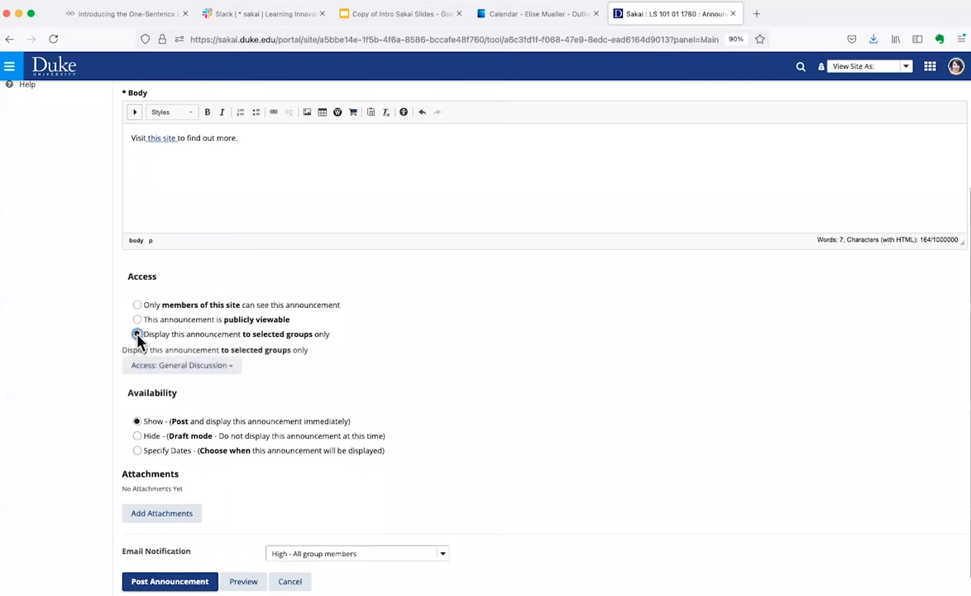
left_click(195, 372)
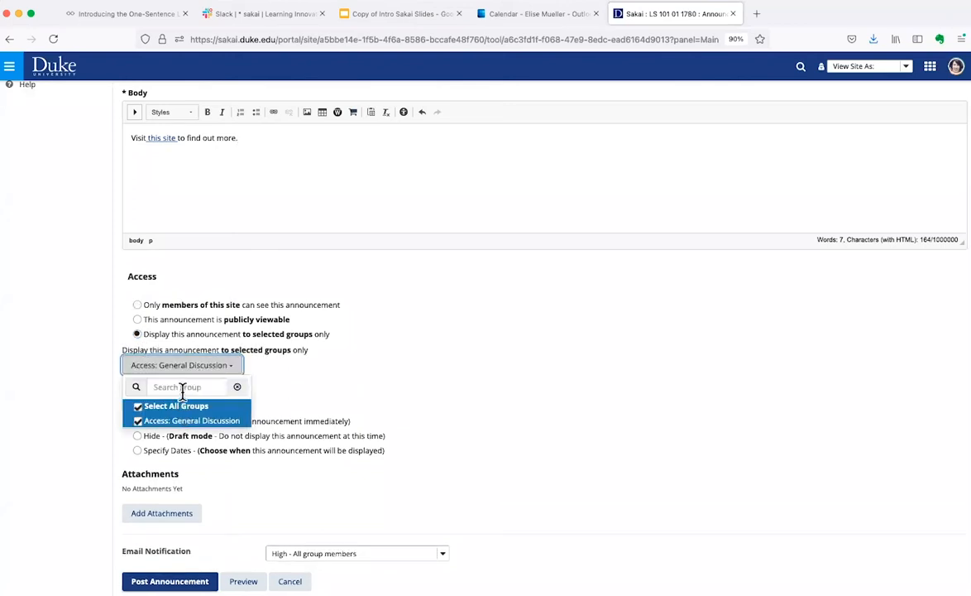
left_click(301, 360)
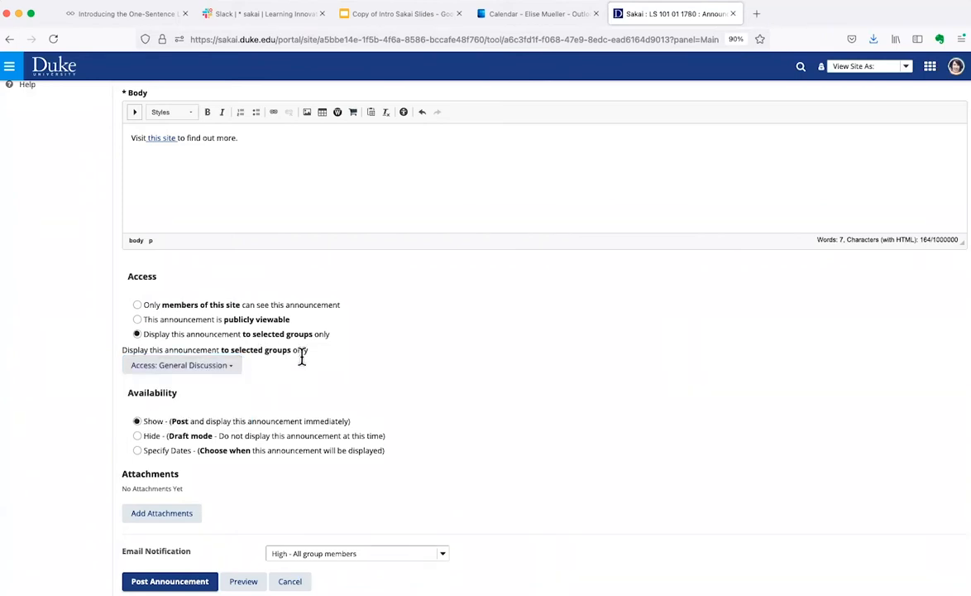
left_click(137, 306)
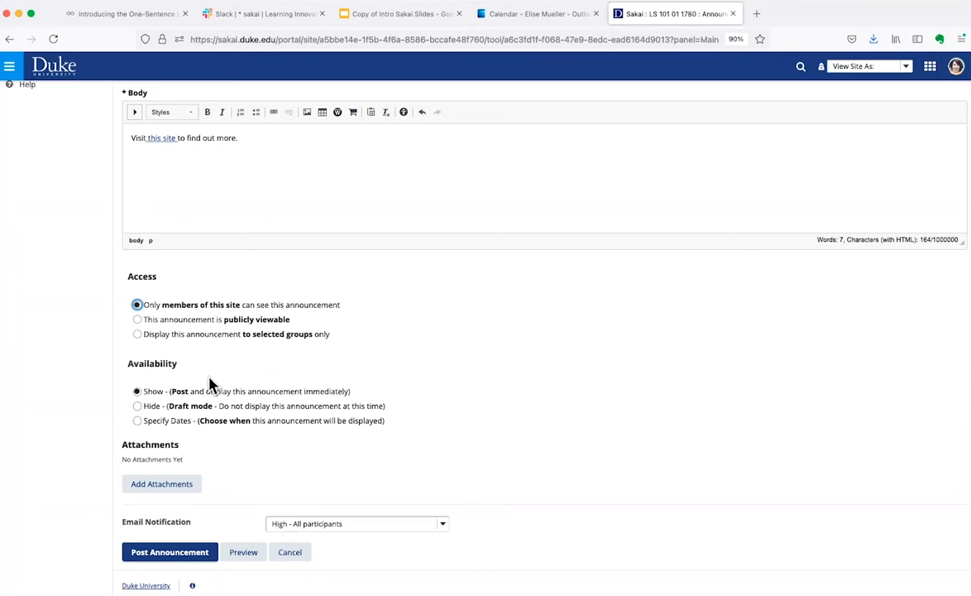
Step: Try the Hide and Specify Dates availability options for the announcement, and return it to Show
scroll(147, 390, "down", 1)
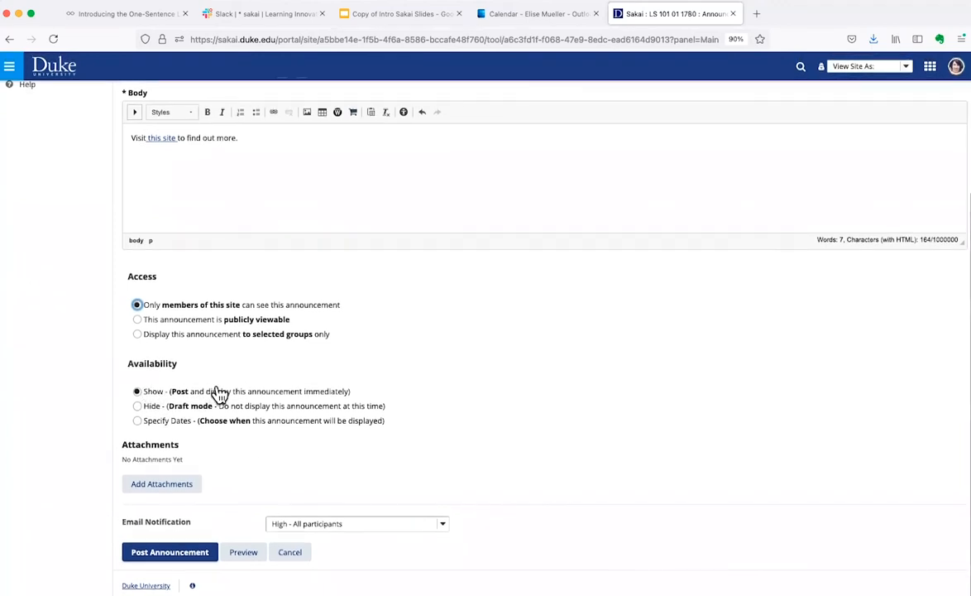
left_click(138, 406)
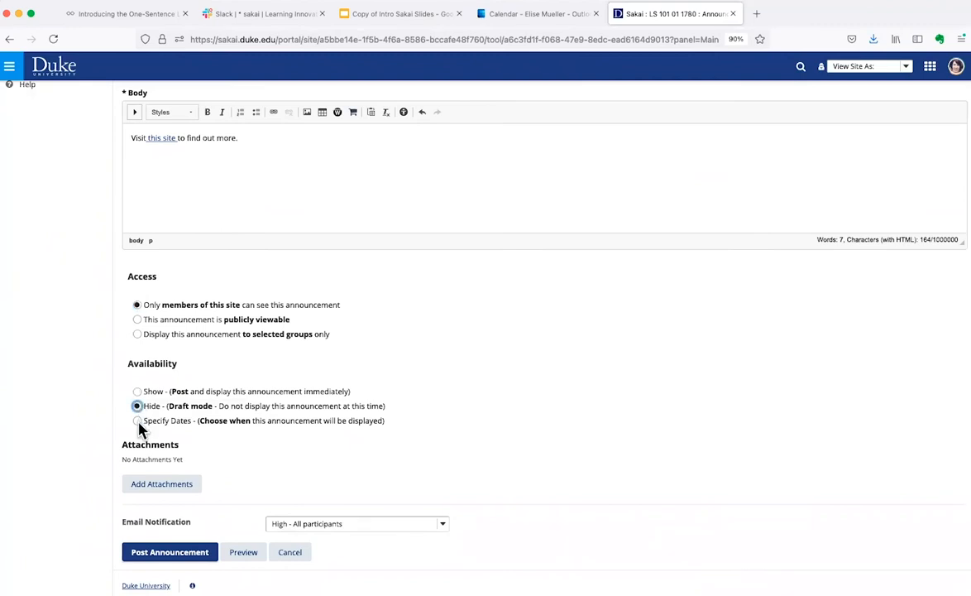
left_click(137, 421)
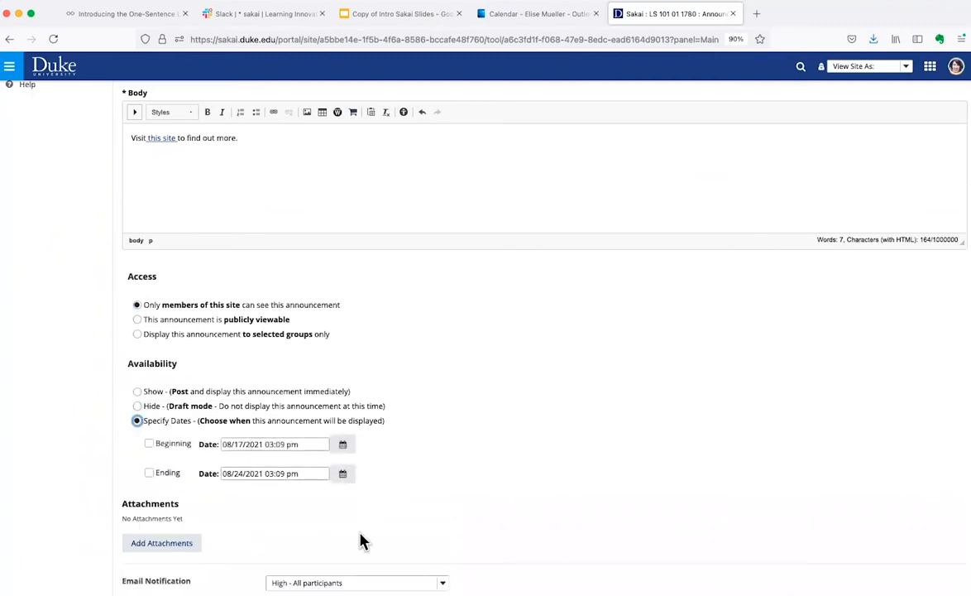
left_click(137, 392)
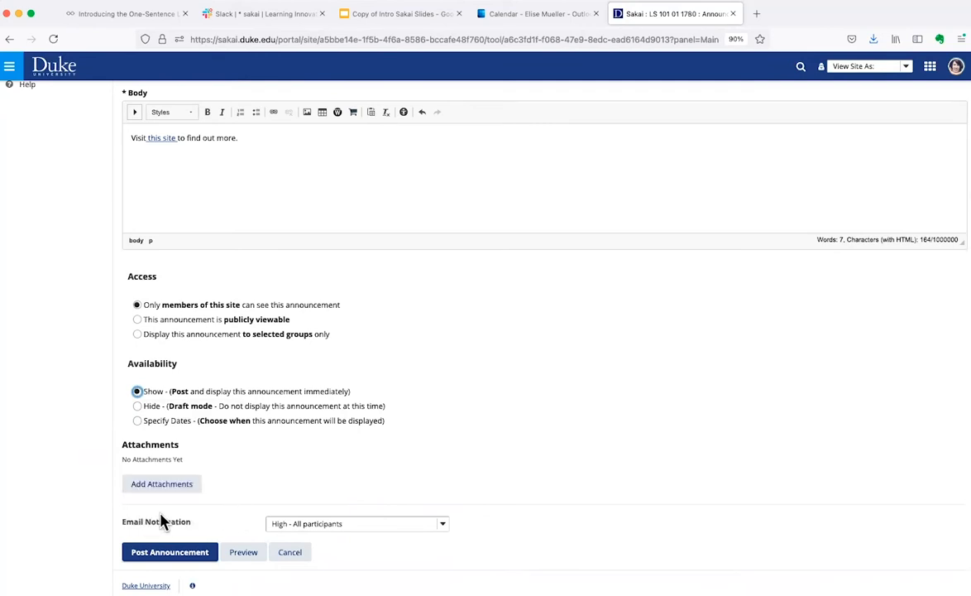
Step: Set the announcement's email notification to "None - No notification" and post it
left_click(442, 526)
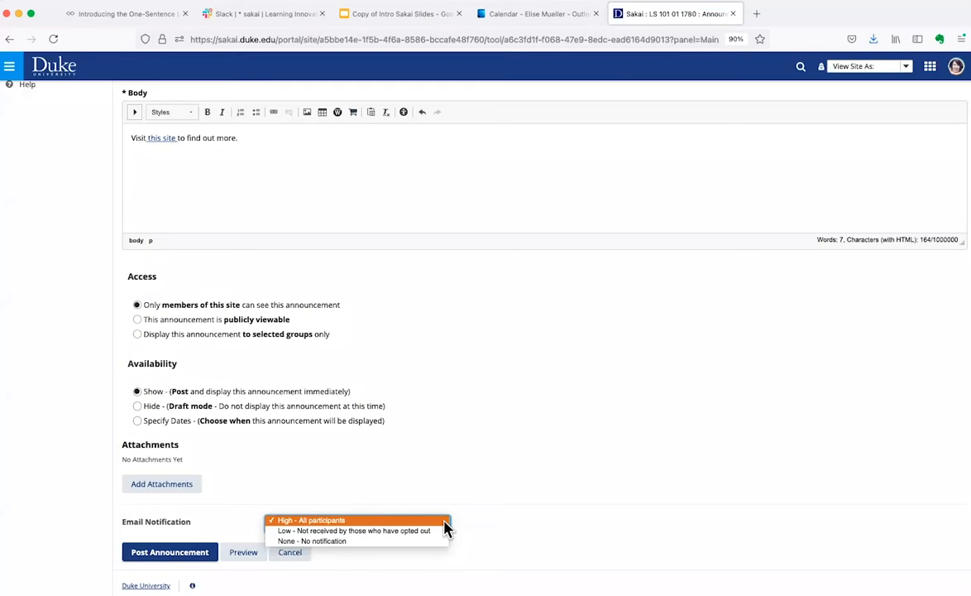
left_click(383, 543)
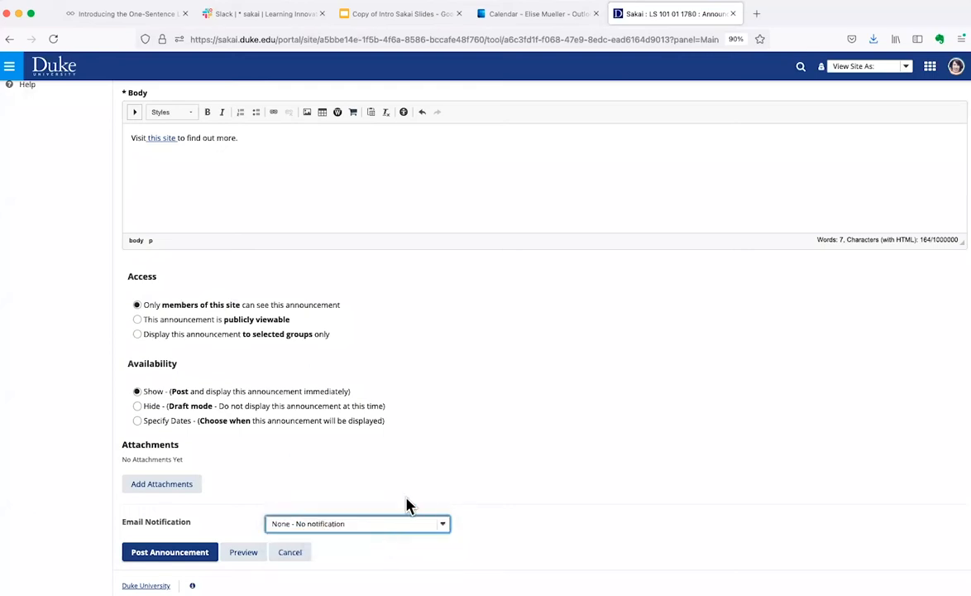
left_click(169, 552)
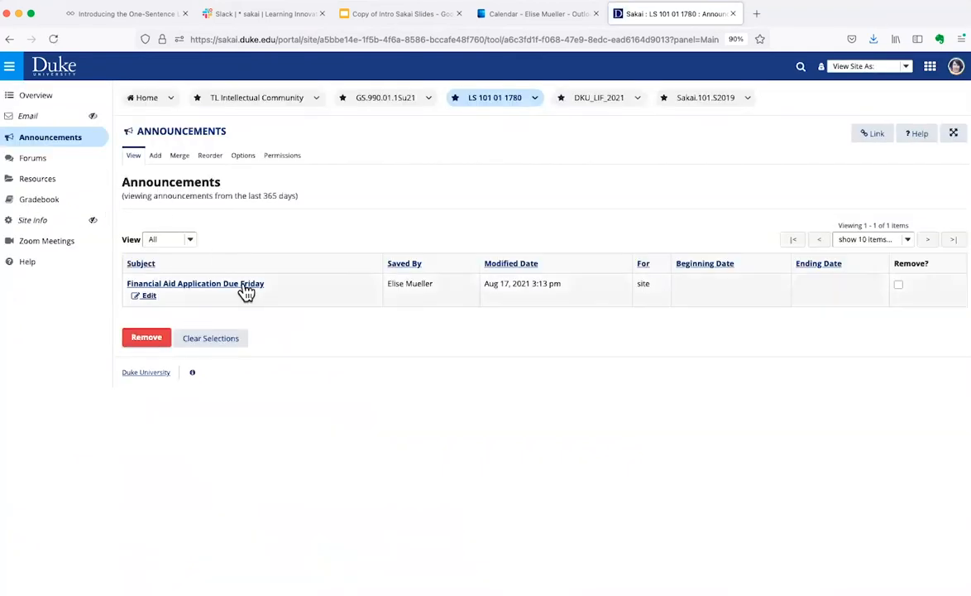
Step: Read the posted financial aid announcement from the site's Overview page and return to the announcement list
left_click(48, 98)
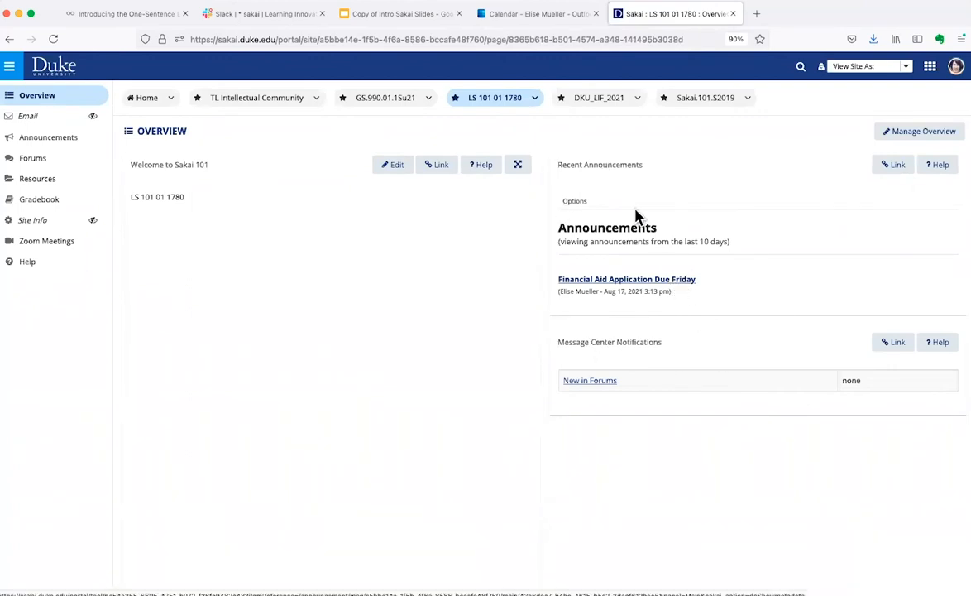
left_click(684, 284)
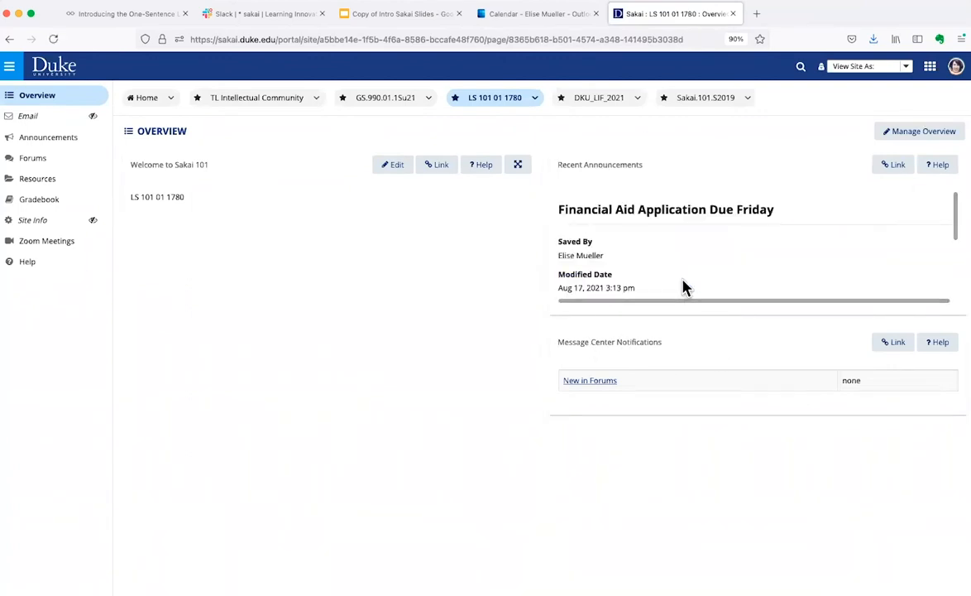
scroll(685, 288, "down", 1)
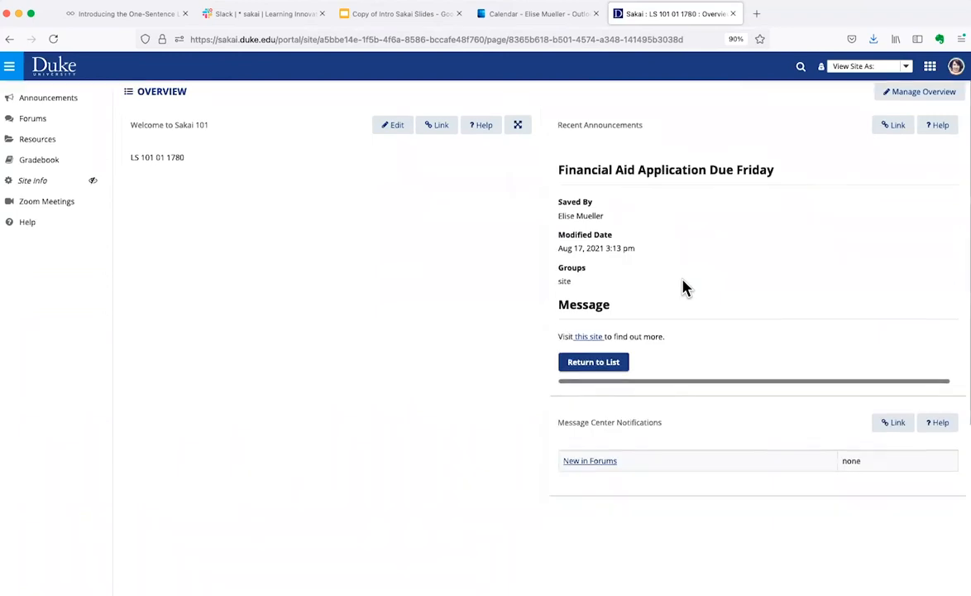
left_click(591, 364)
scroll(113, 288, "up", 1)
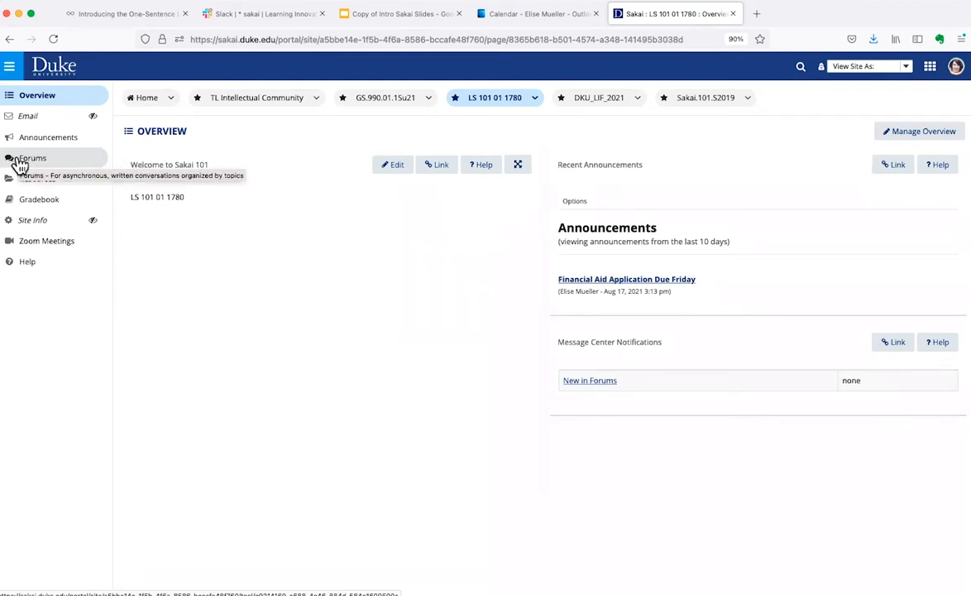
Step: Start a new topic in the LS 101 01 1780 Forum titled "Week 6 Do you have any questions about how assessments will look or work in your DKU courses?"
left_click(20, 162)
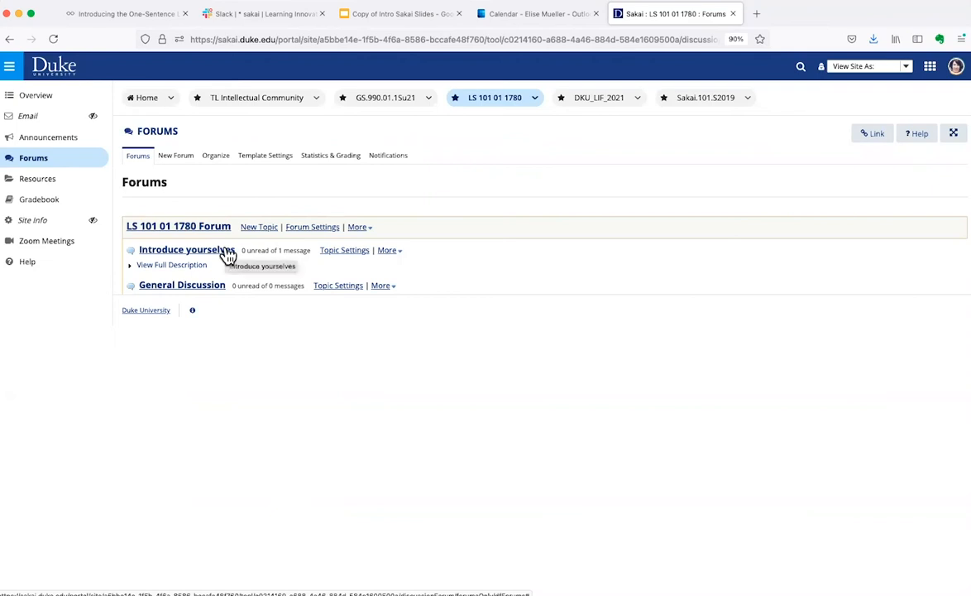
left_click(255, 230)
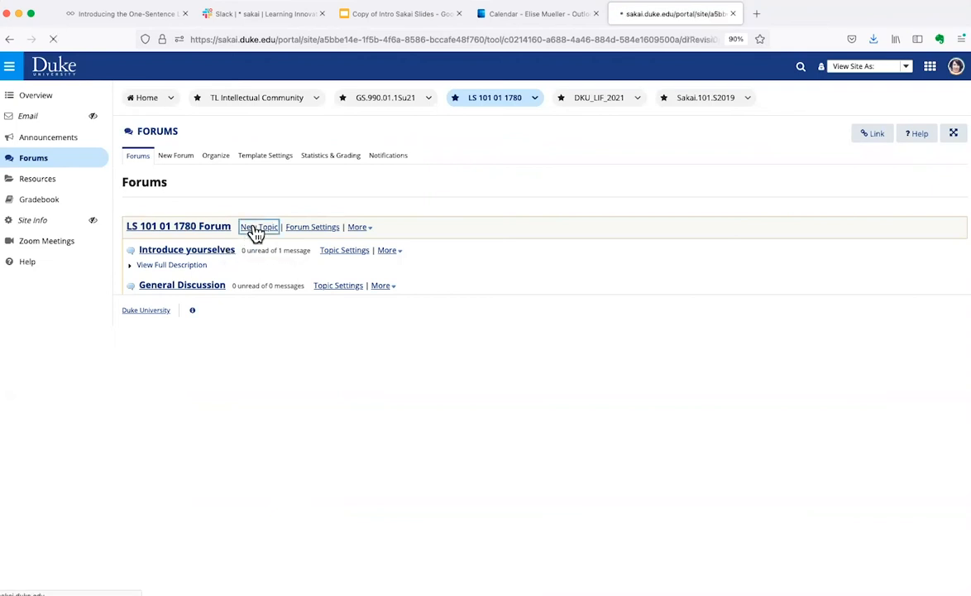
left_click(239, 253)
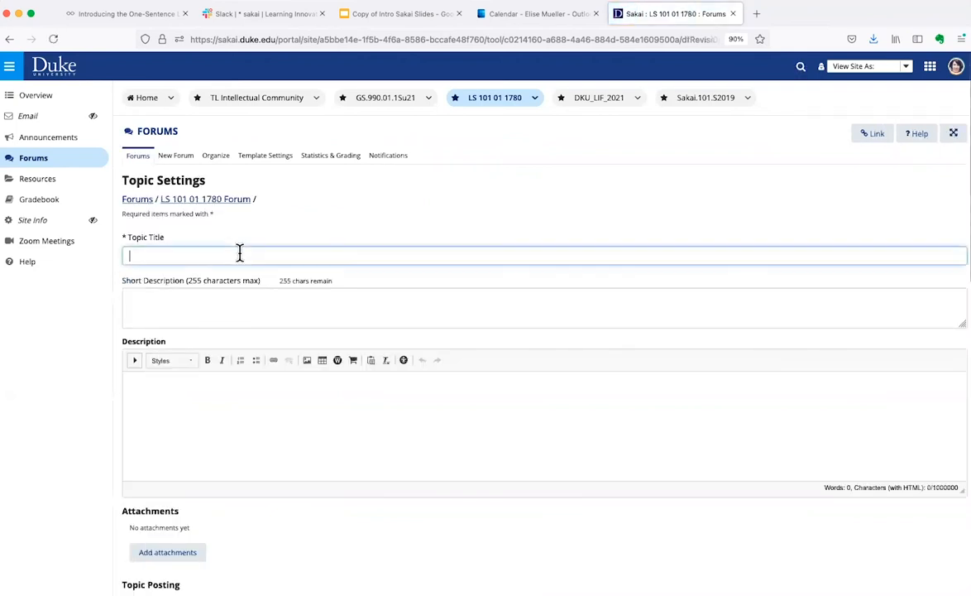
type("Week")
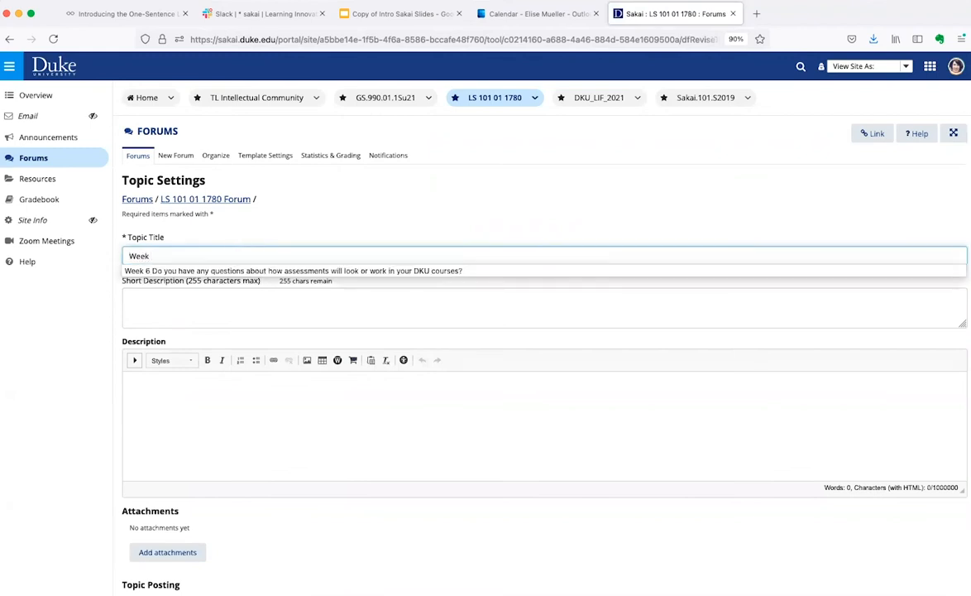
left_click(225, 271)
Step: Enter "ask me things" as the topic's short description and "What do you think about the test?" as its full description
left_click(208, 295)
type("ask me")
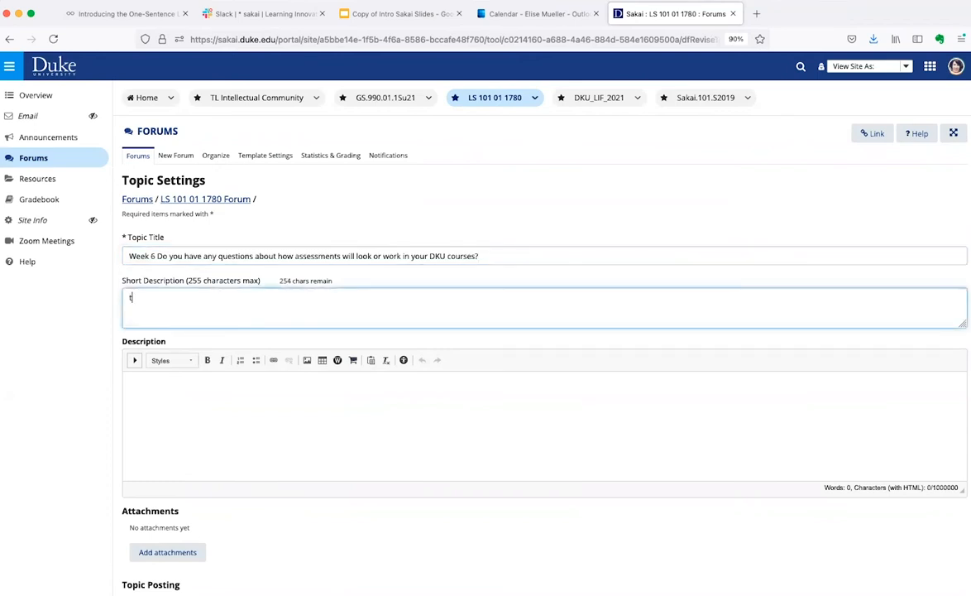
type(" things")
left_click(265, 396)
type("What do your t")
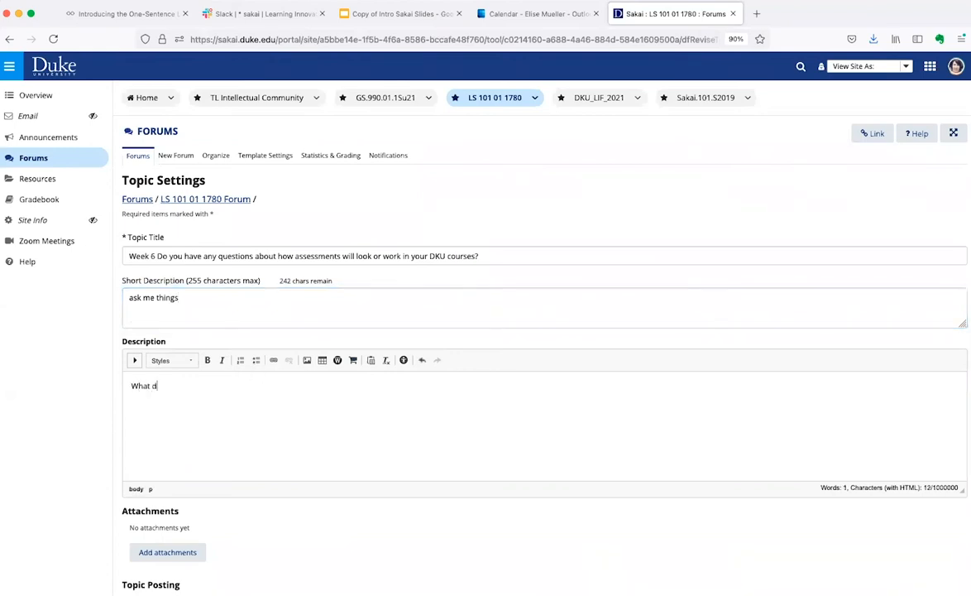
key("BackSpace")
key("BackSpace")
key("BackSpace")
type("think about the test?")
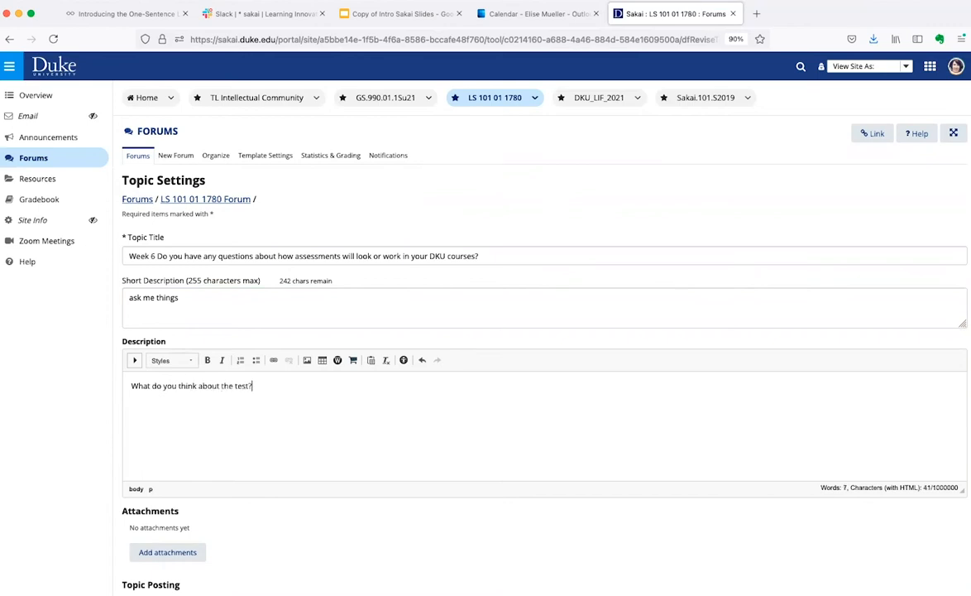
Step: Require users to post before reading, review the topic's remaining settings and role permissions, and save the topic
scroll(301, 425, "down", 5)
scroll(302, 436, "down", 4)
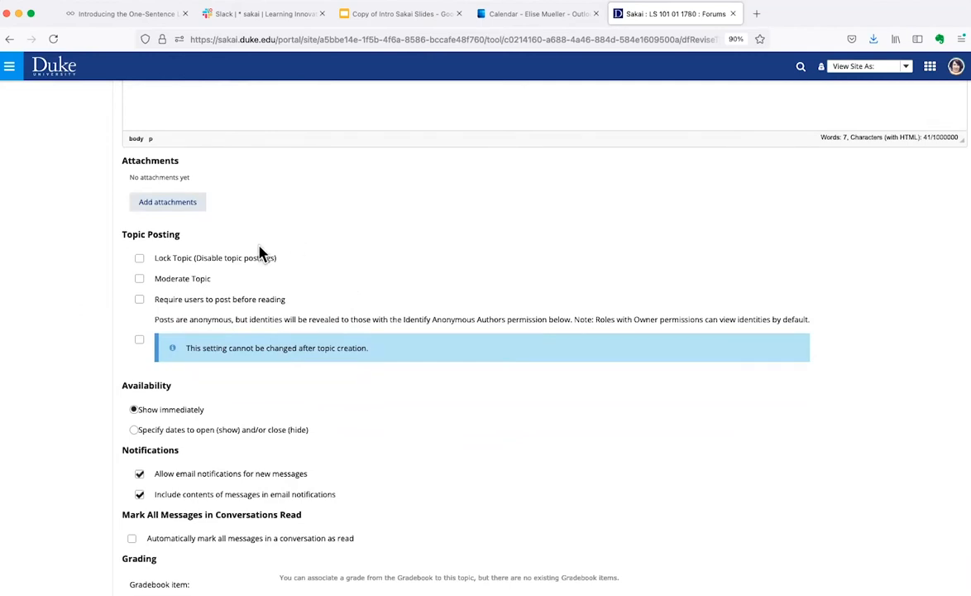
left_click(140, 300)
scroll(304, 427, "down", 1)
scroll(304, 427, "down", 2)
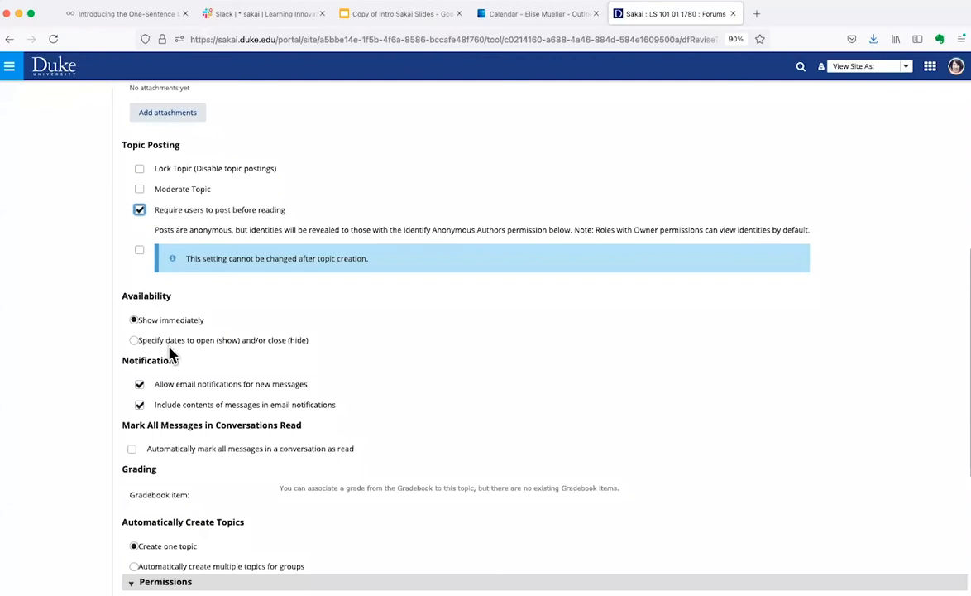
scroll(190, 320, "down", 4)
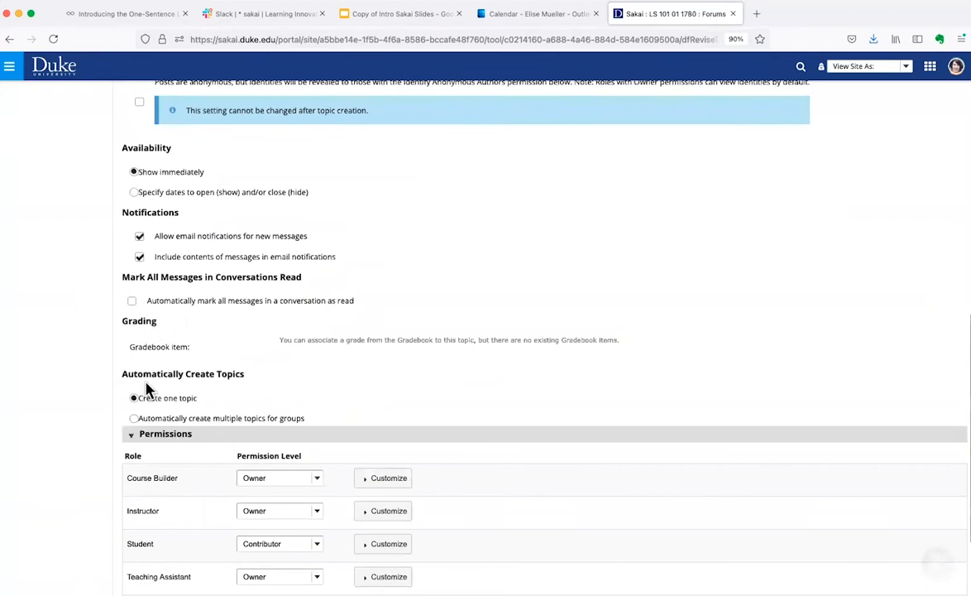
scroll(145, 380, "down", 1)
scroll(147, 382, "down", 1)
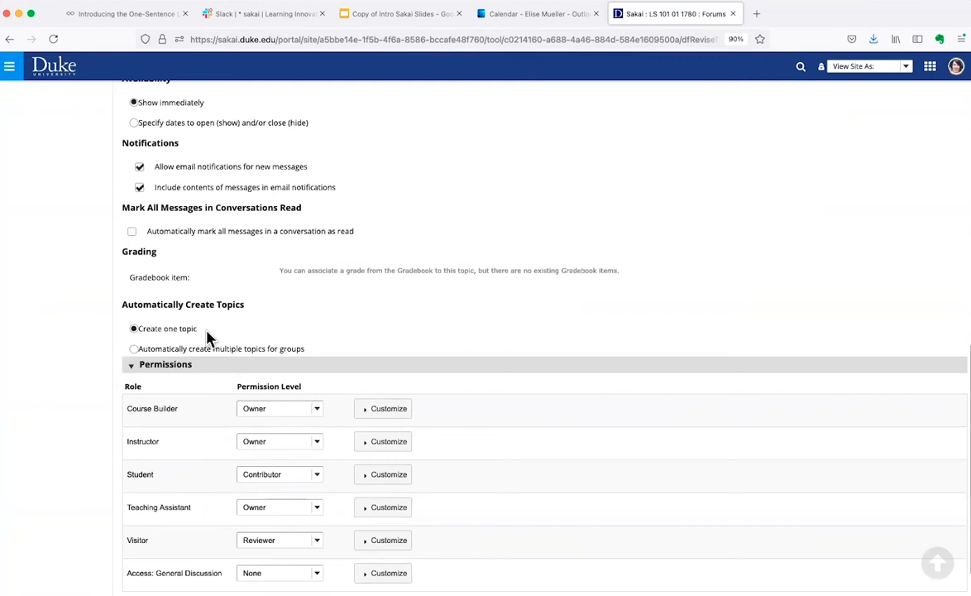
scroll(207, 337, "down", 2)
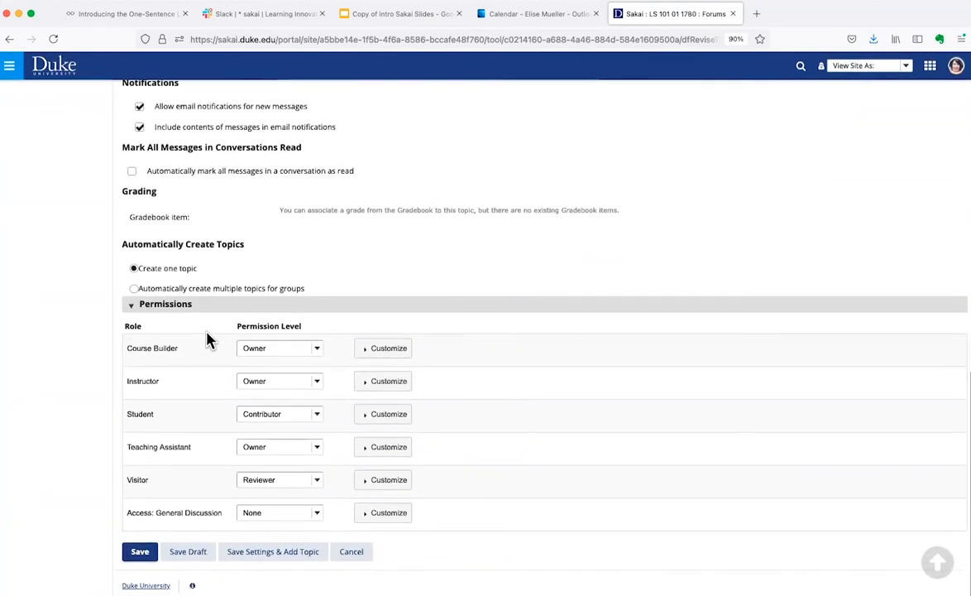
left_click(141, 552)
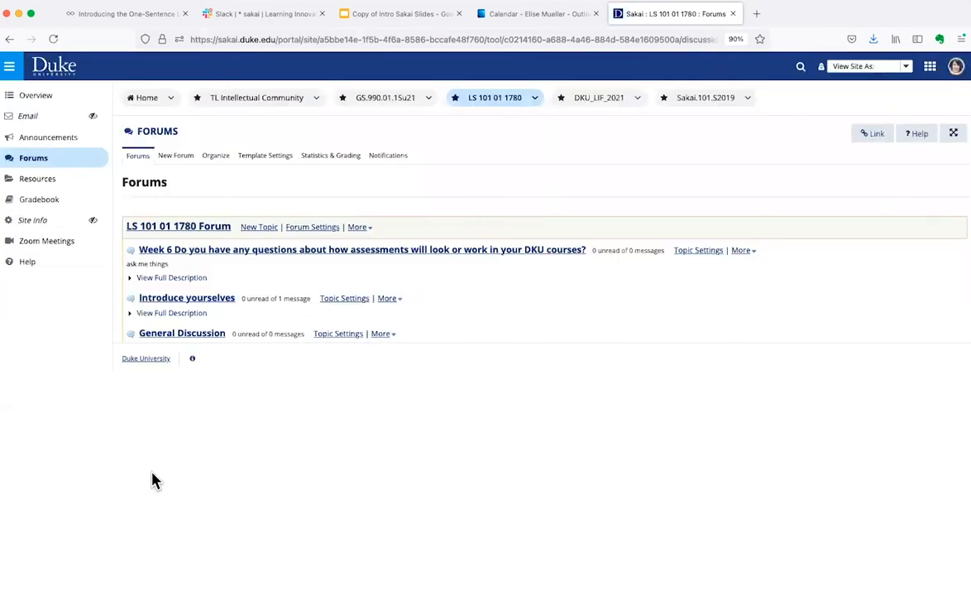
Step: Post a new conversation in the Week 6 assessment questions topic titled "I don't understand" with the message "please help me"
left_click(218, 253)
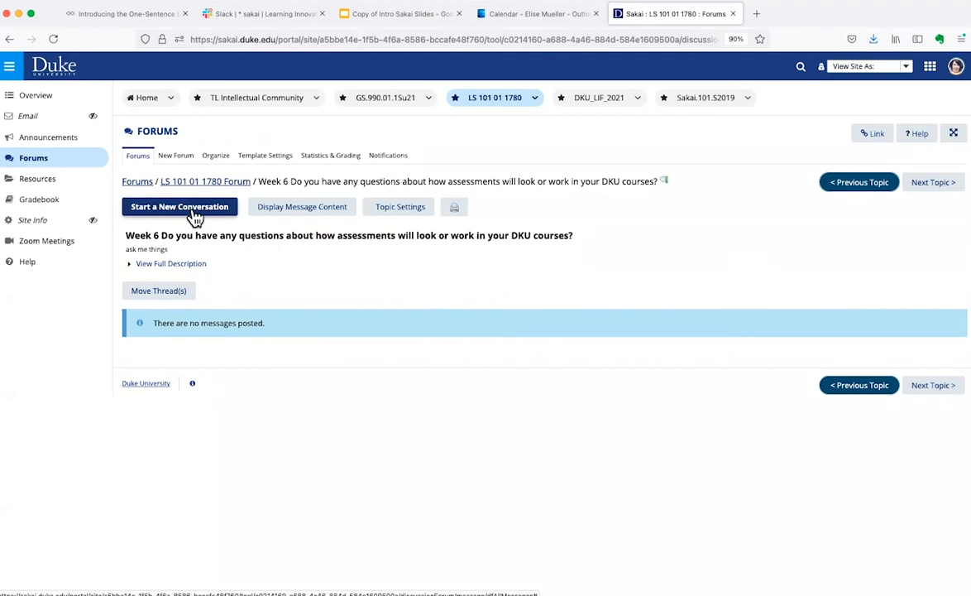
left_click(195, 214)
left_click(182, 303)
type("I don't unders")
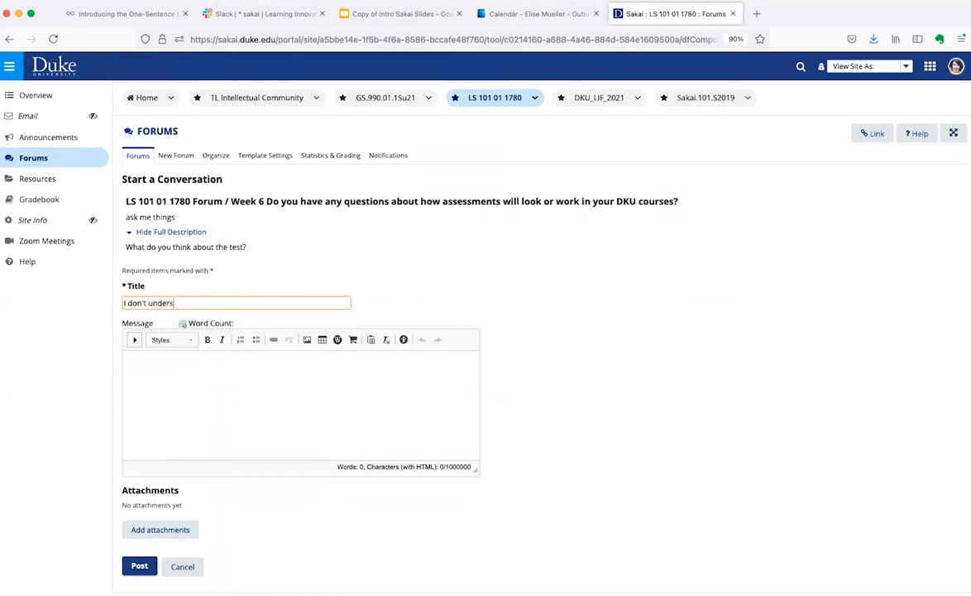
type("tand")
left_click(196, 364)
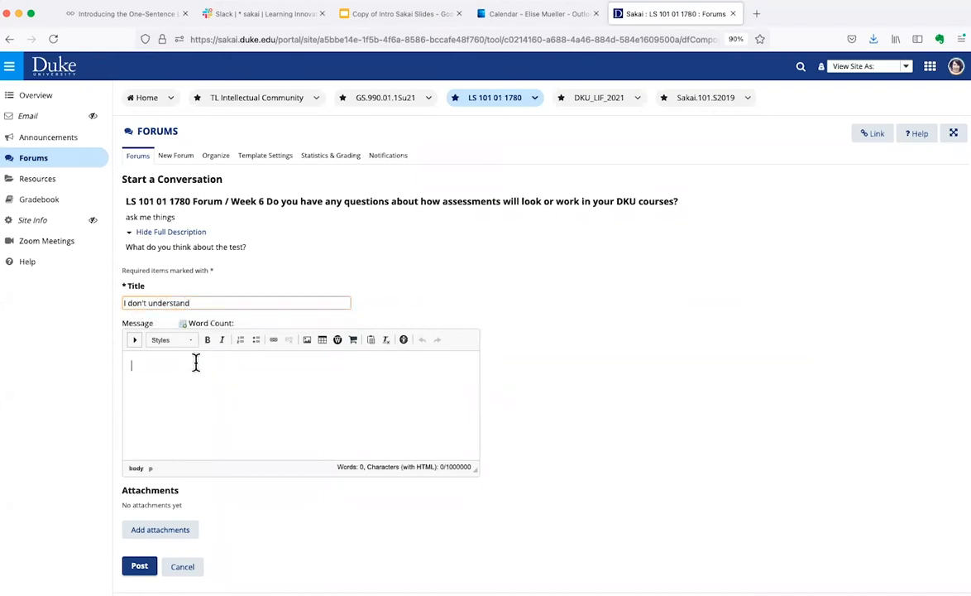
type("please help me")
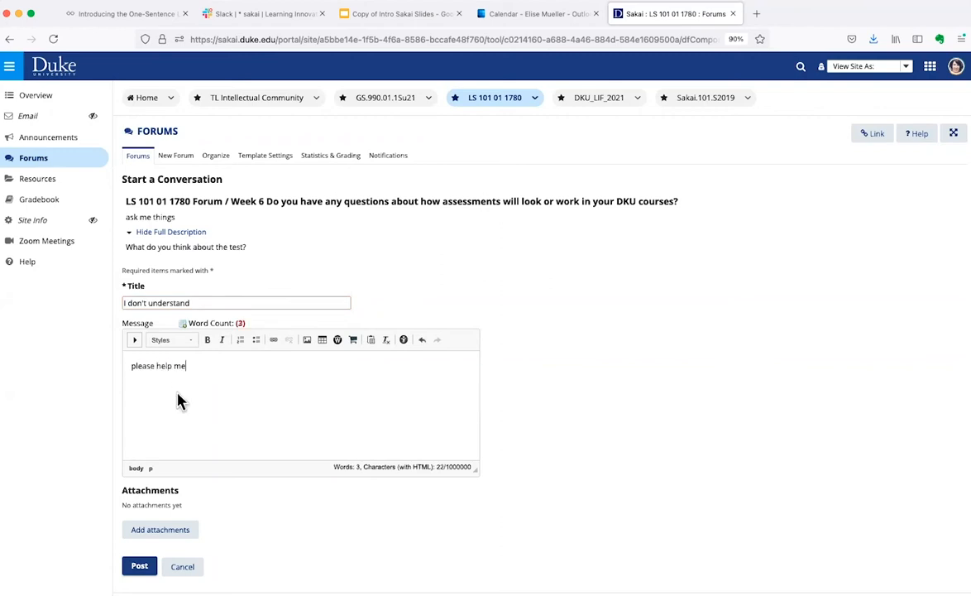
left_click(138, 565)
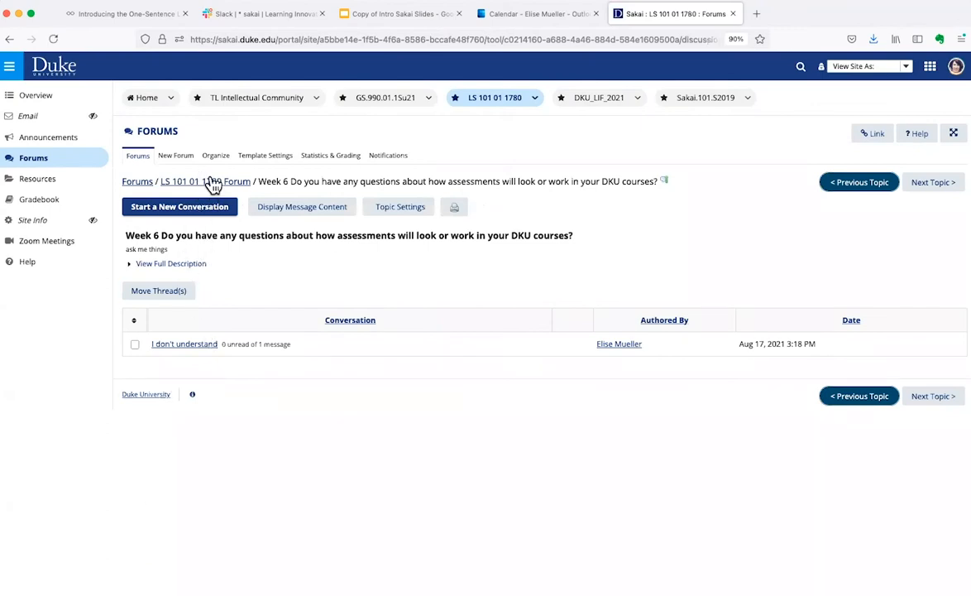
Step: Open the "I don't understand" conversation and post the reply "it's ok" to its message
left_click(191, 349)
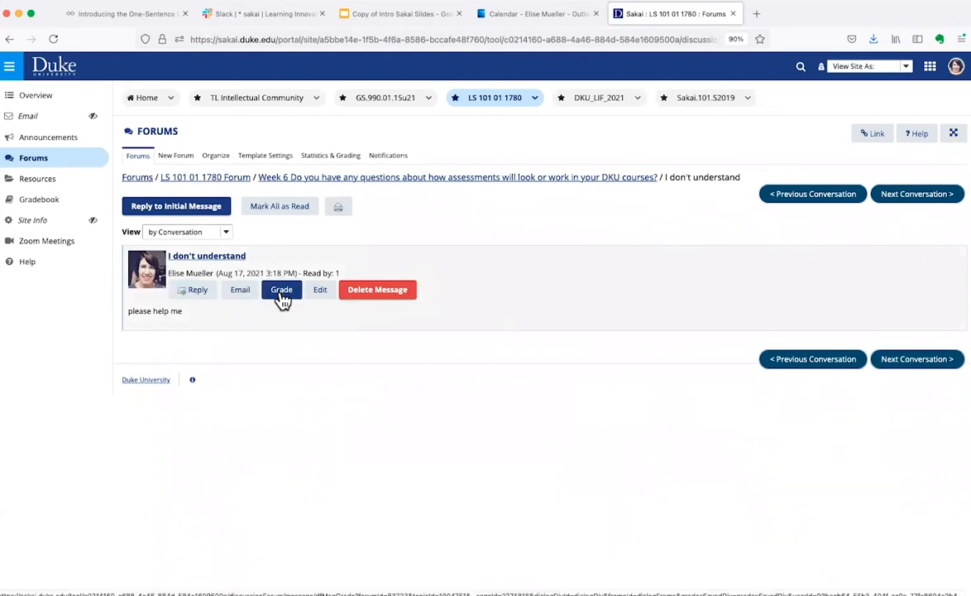
left_click(196, 293)
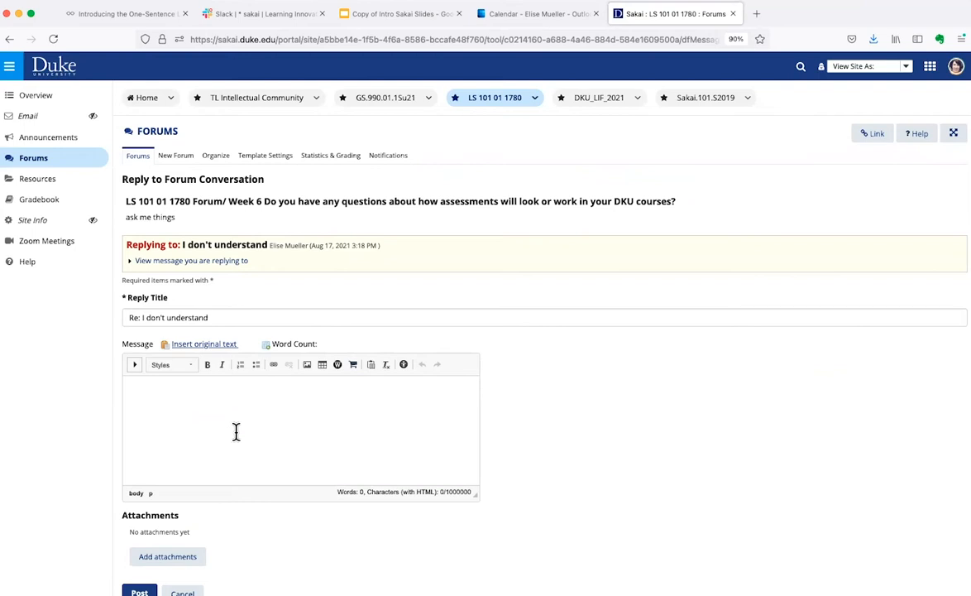
type("it's ok")
scroll(217, 521, "down", 2)
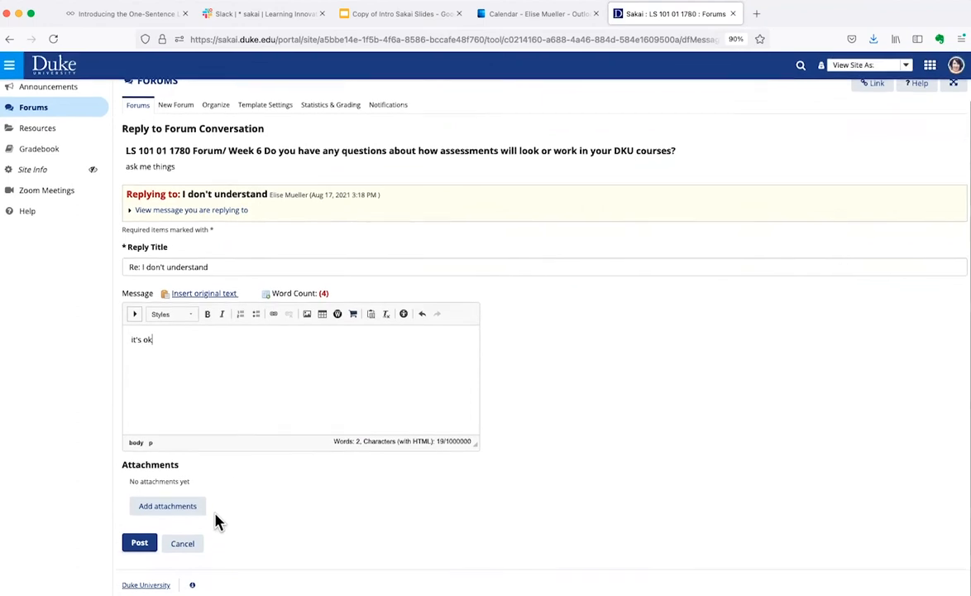
left_click(144, 546)
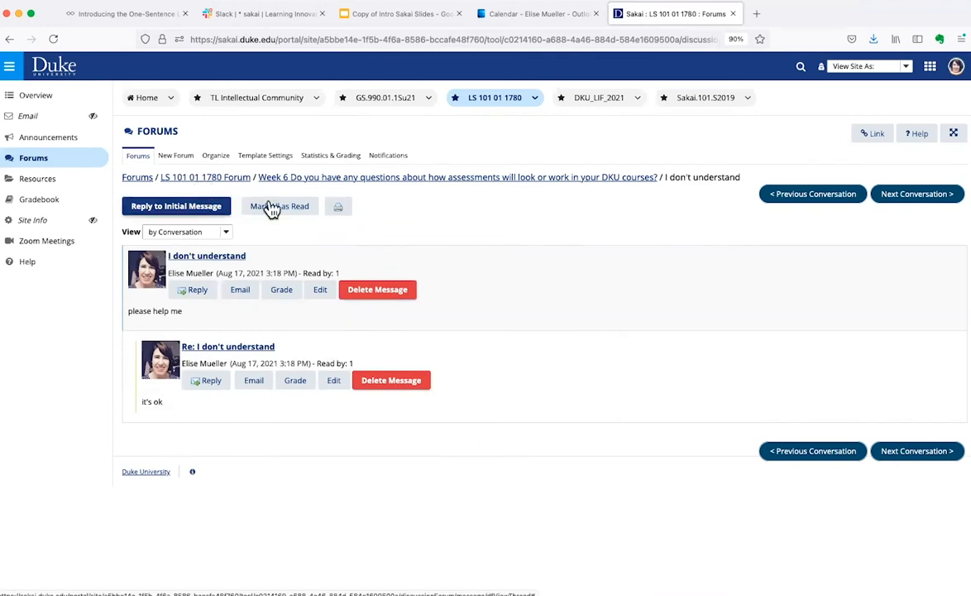
Step: Review the "Introduce yourselves" topic's full description and the instructor's introduction post, display the message content, and return to the LS 101 01 1780 Forum
left_click(201, 179)
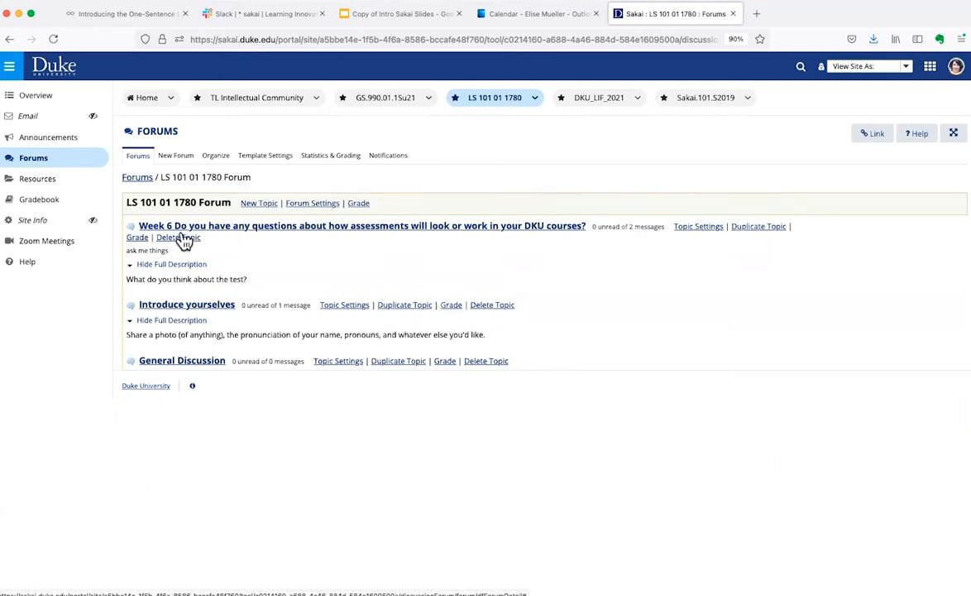
left_click(176, 306)
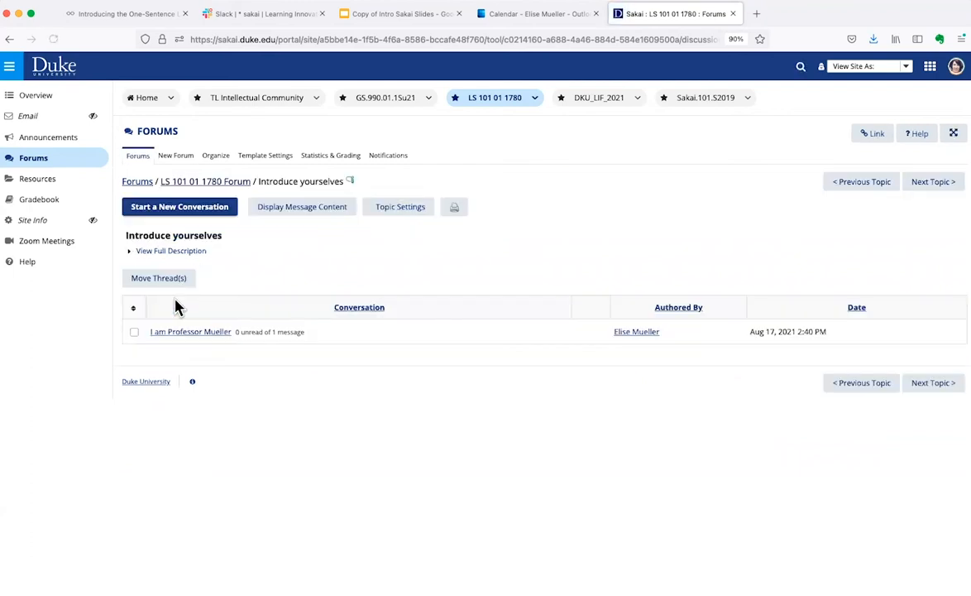
left_click(169, 252)
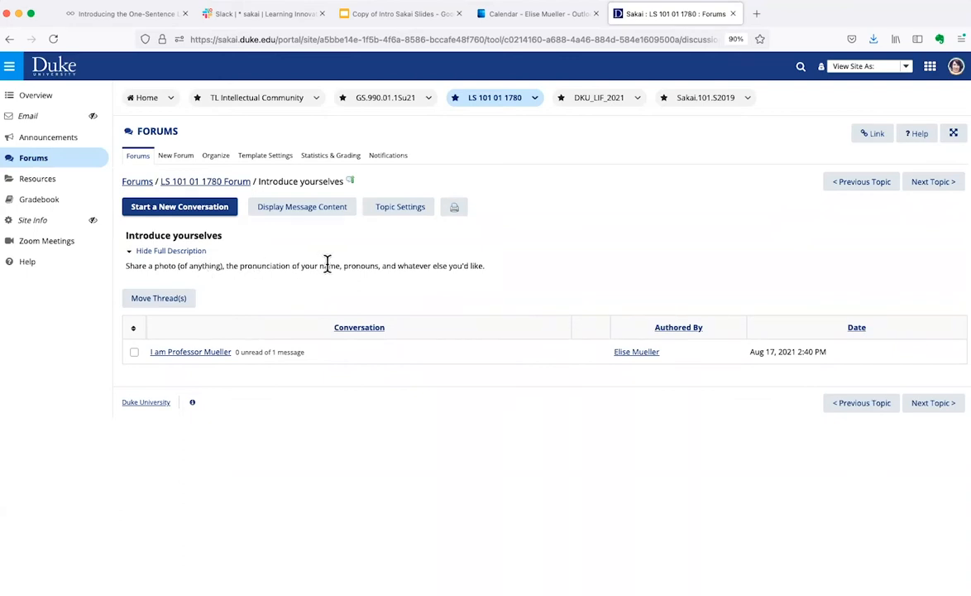
left_click(179, 356)
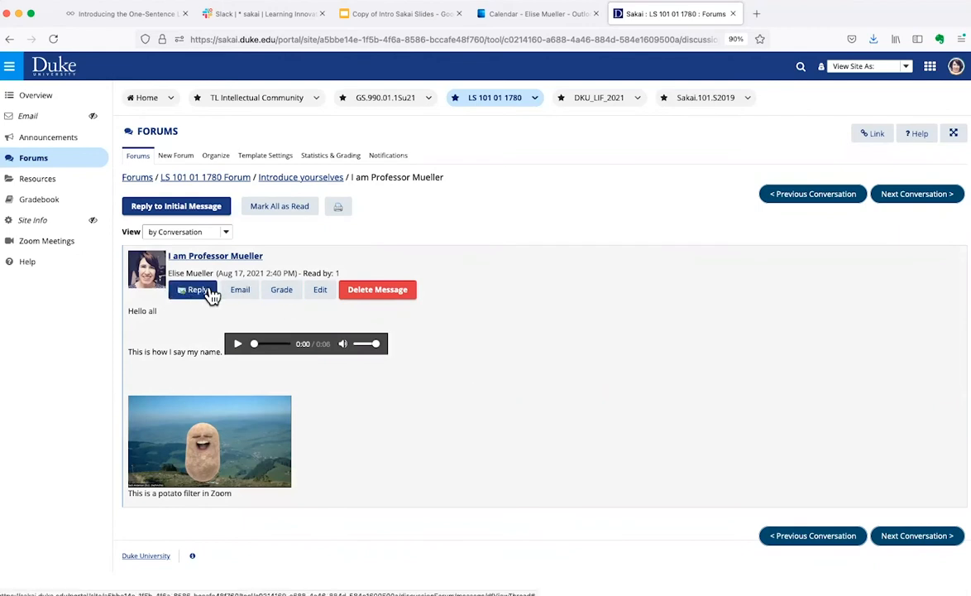
left_click(323, 178)
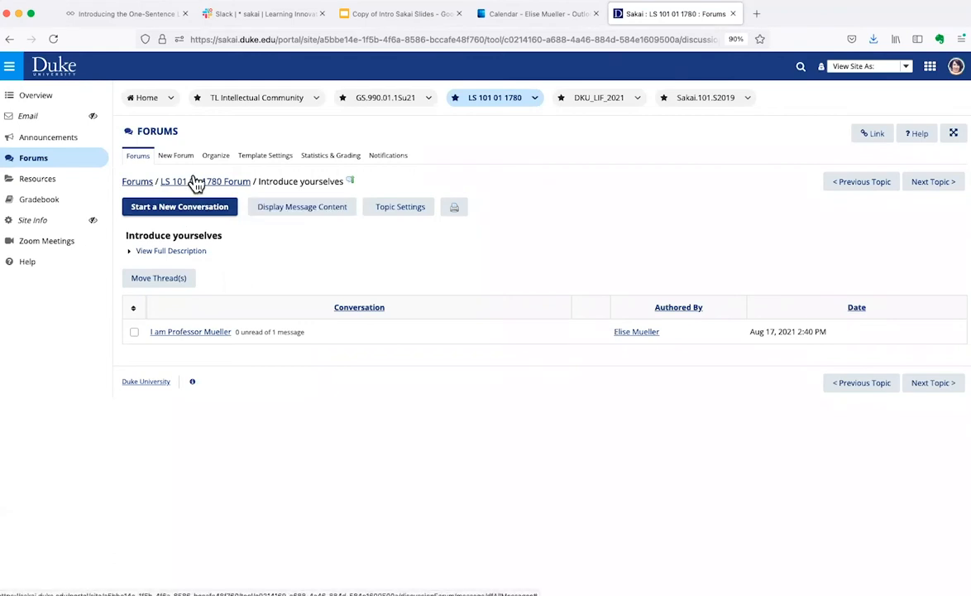
left_click(284, 208)
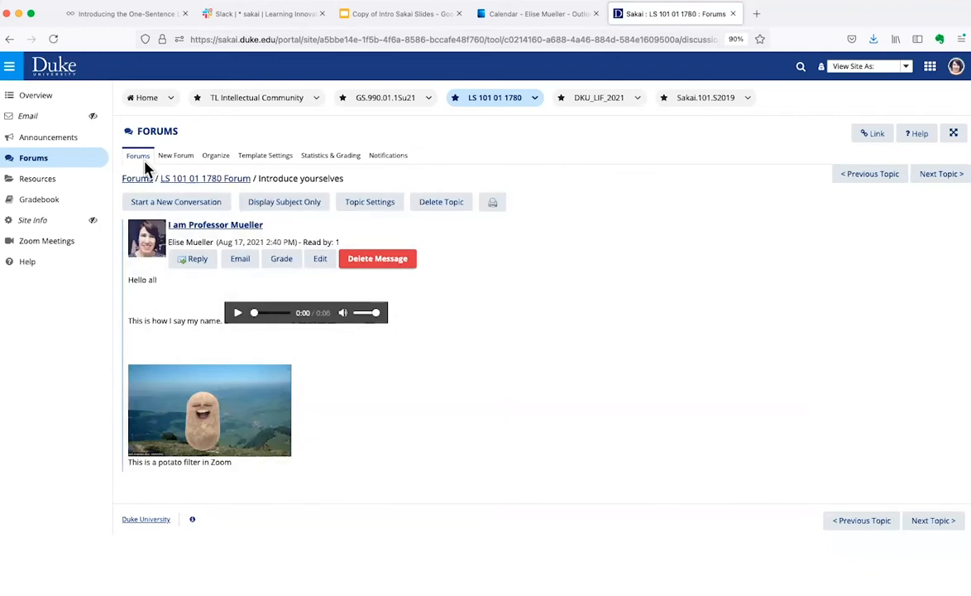
left_click(202, 178)
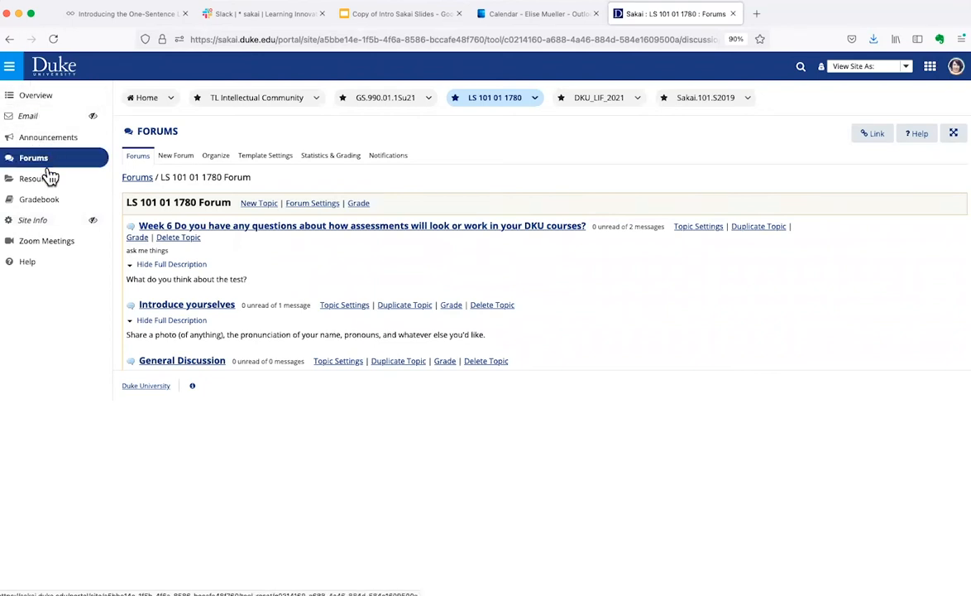
Step: Add the Assignments and Drop Box tools to the LS 101 01 1780 site through Site Info's Manage Tools
left_click(25, 228)
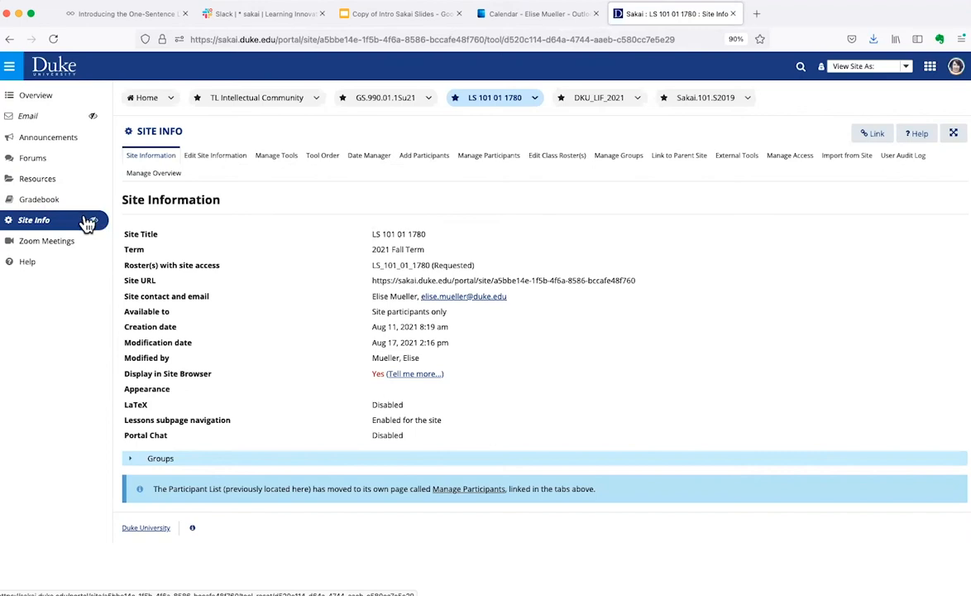
mouse_move(97, 225)
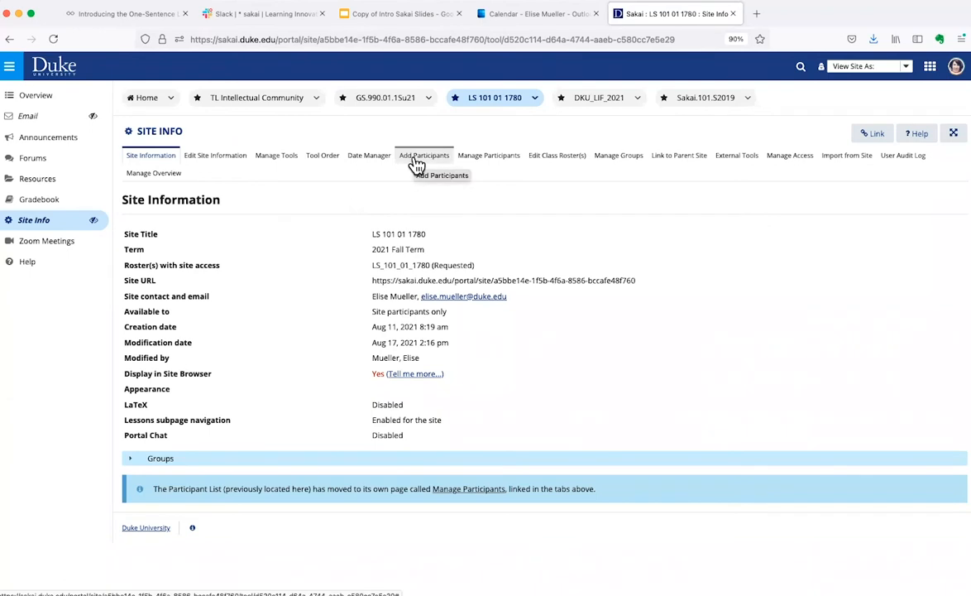
left_click(277, 157)
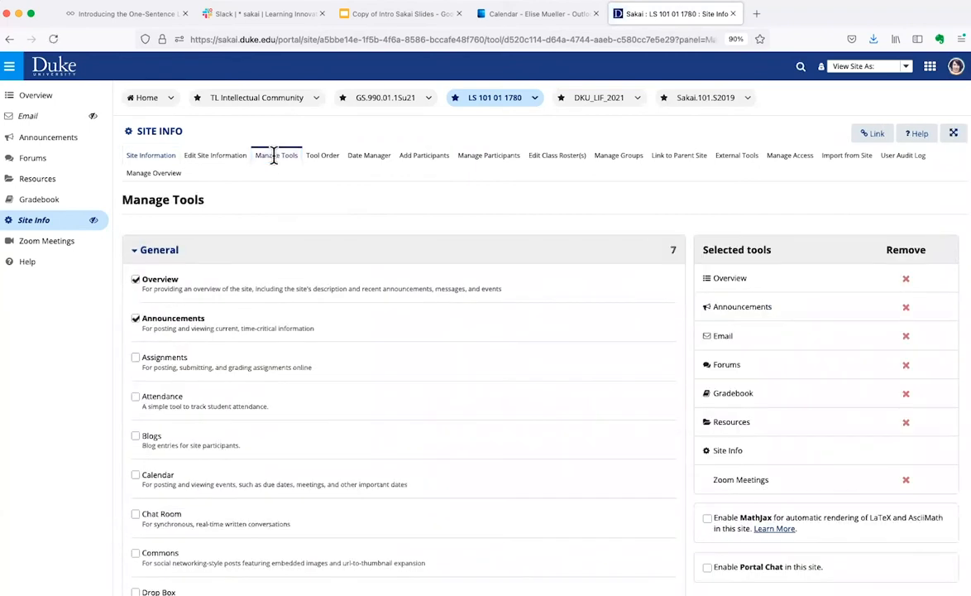
scroll(258, 217, "down", 3)
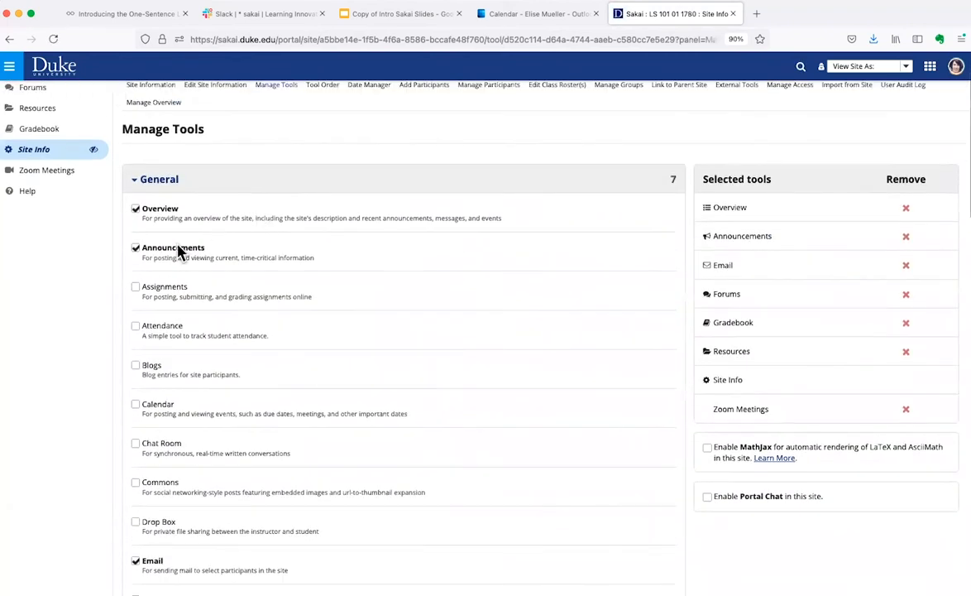
left_click(136, 286)
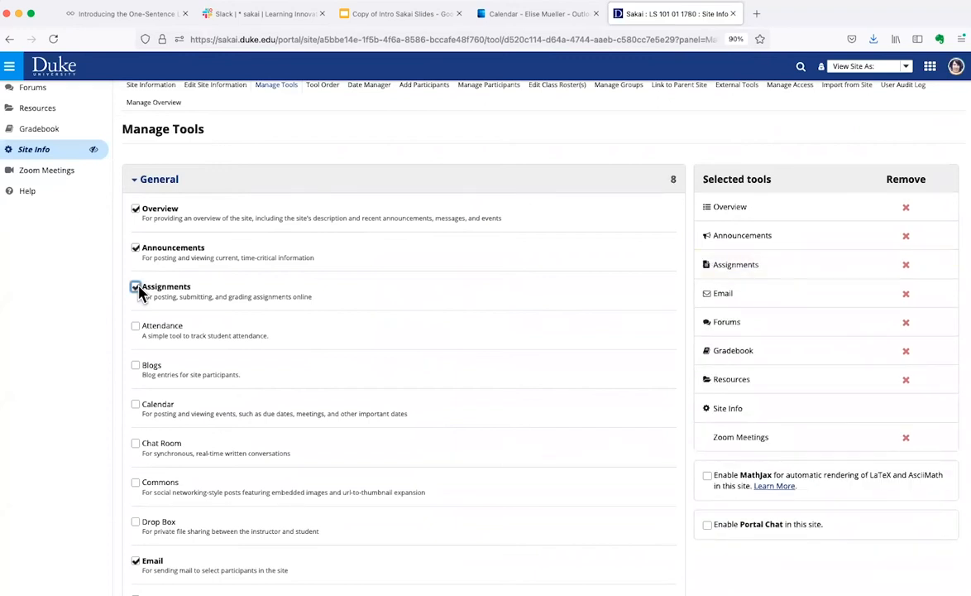
scroll(201, 295, "down", 5)
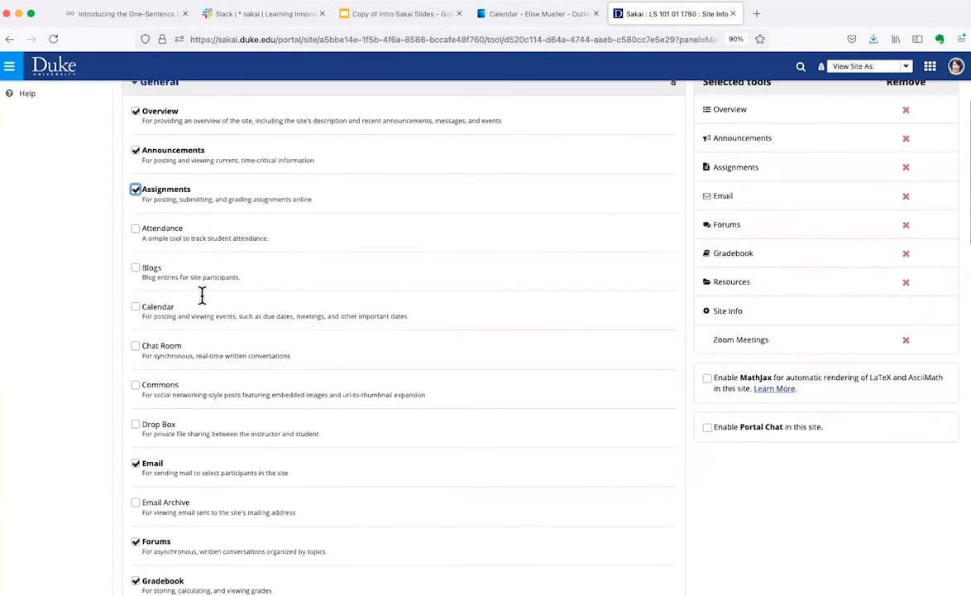
scroll(203, 303, "down", 3)
left_click(135, 317)
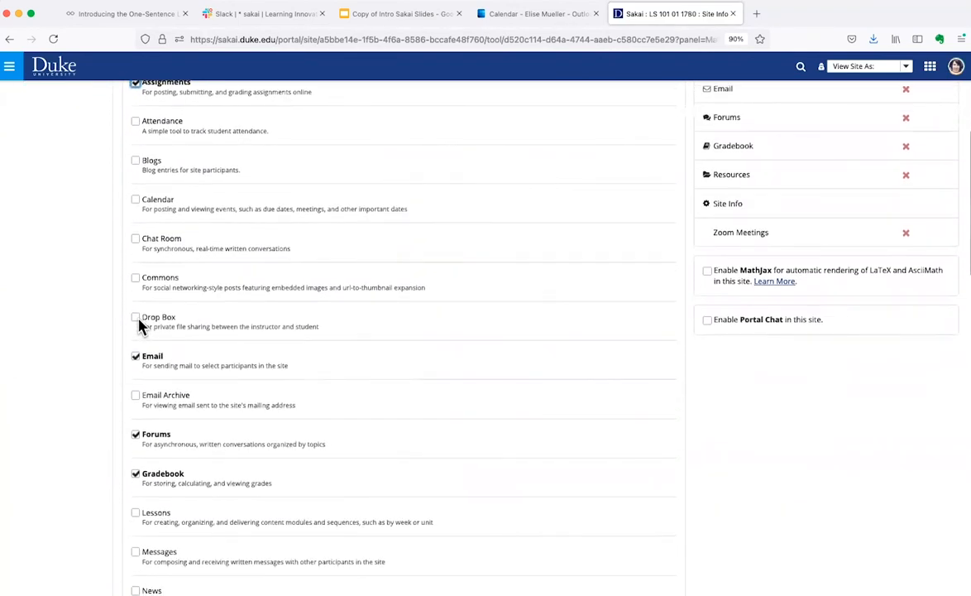
scroll(259, 373, "down", 5)
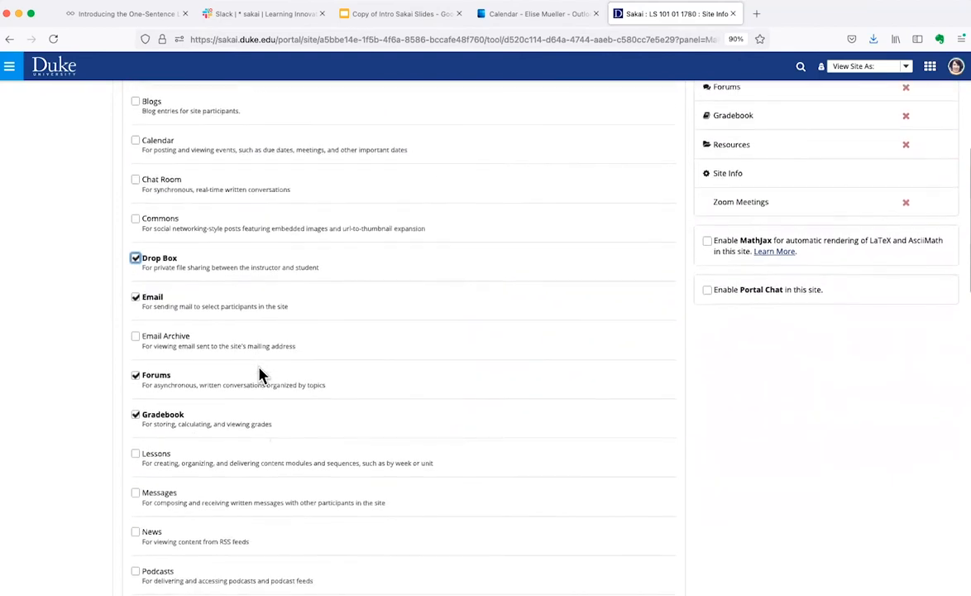
scroll(259, 373, "down", 3)
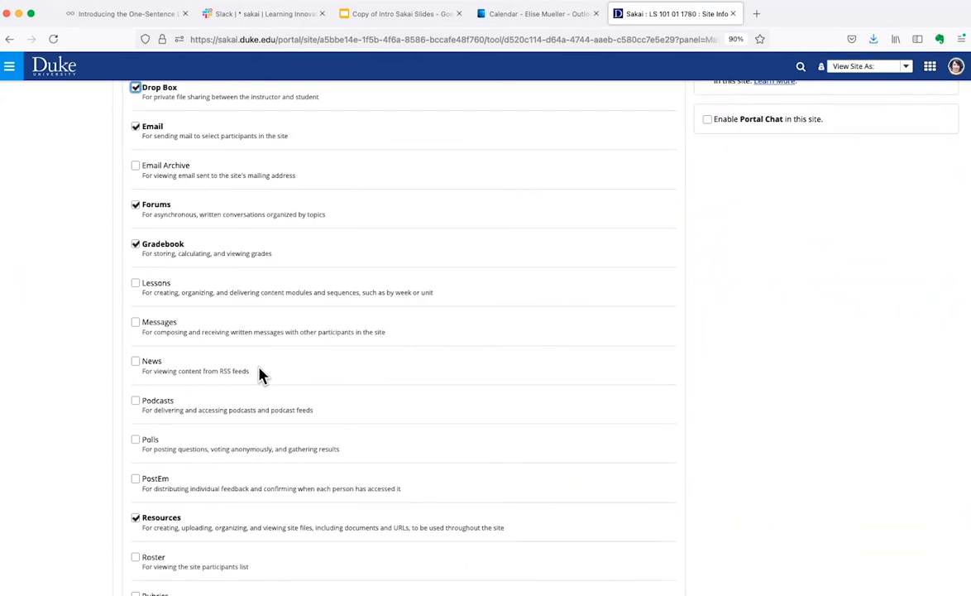
scroll(259, 374, "down", 4)
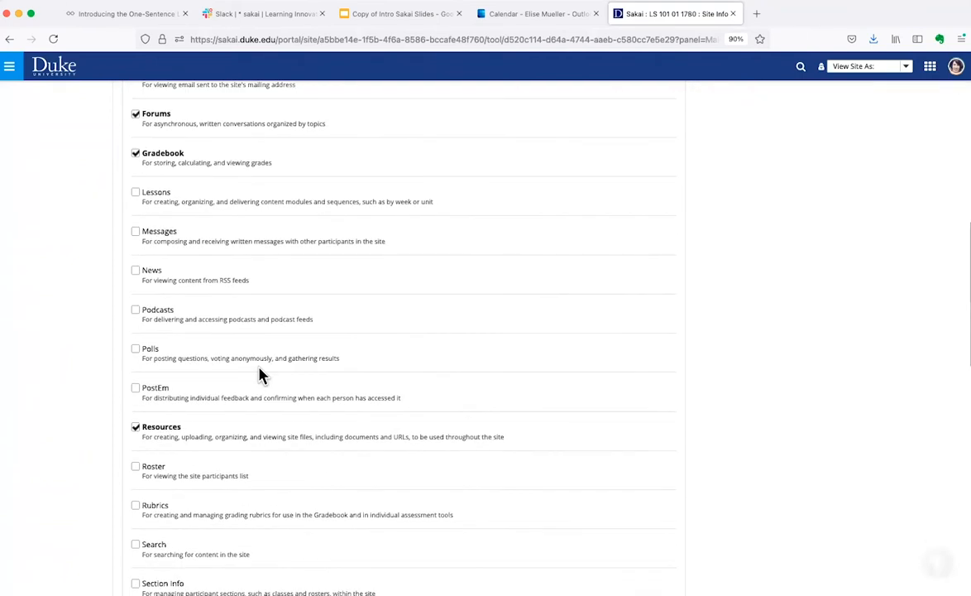
scroll(259, 374, "down", 15)
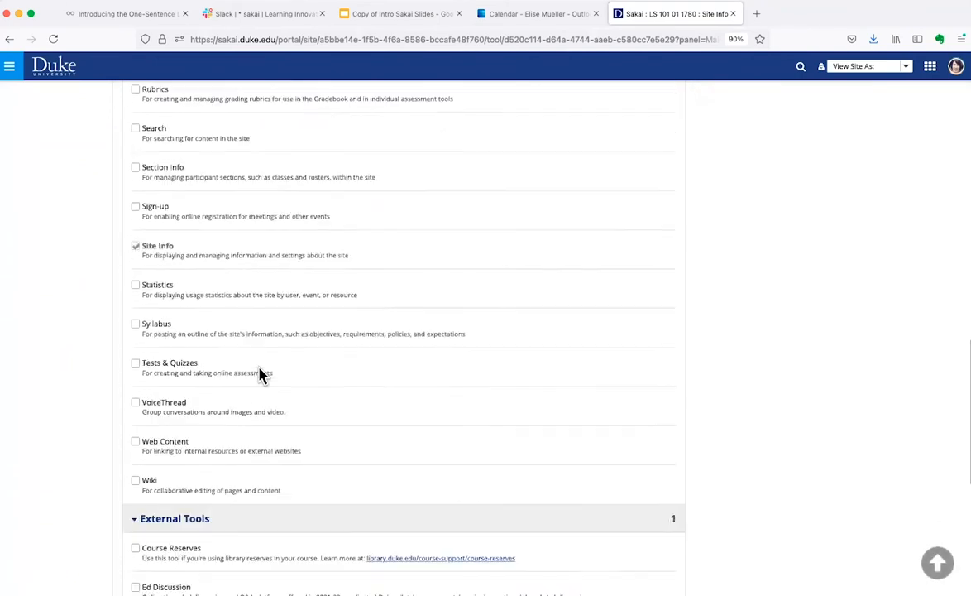
scroll(259, 369, "down", 12)
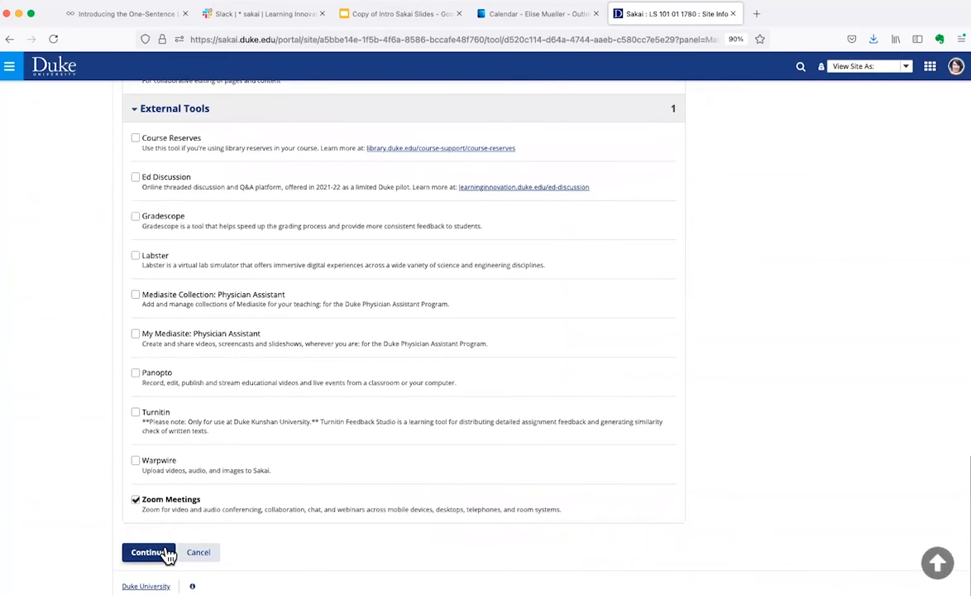
left_click(165, 553)
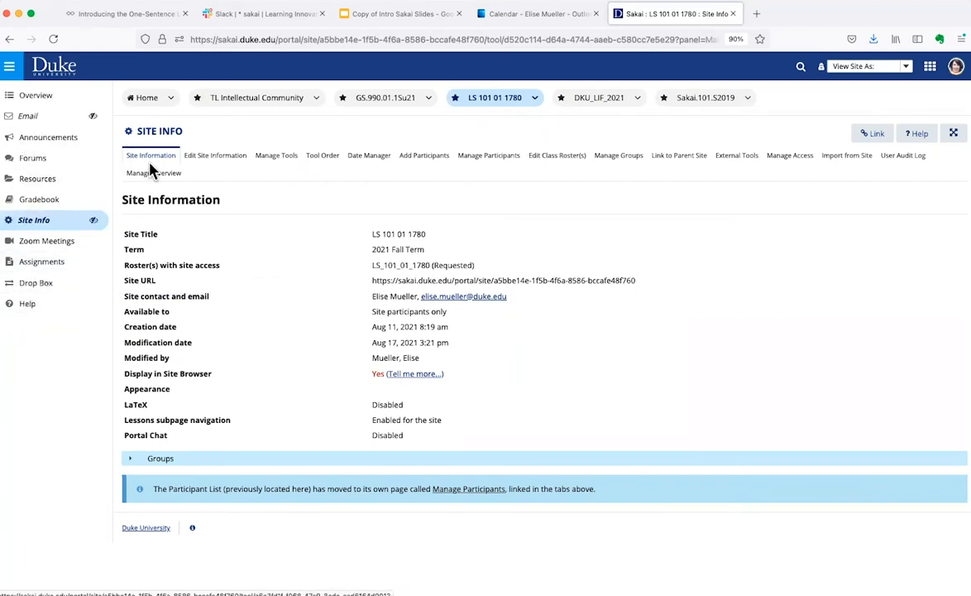
Step: Reorder the site's tools so Assignments and Drop Box follow Overview, check the Email tool's options, and save the order
left_click(332, 158)
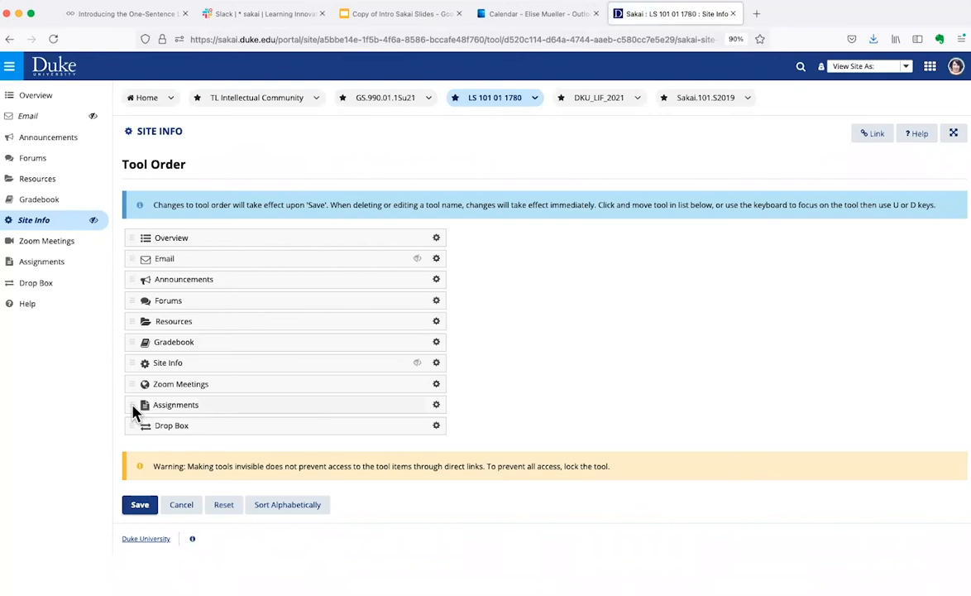
left_click_drag(133, 406, 130, 257)
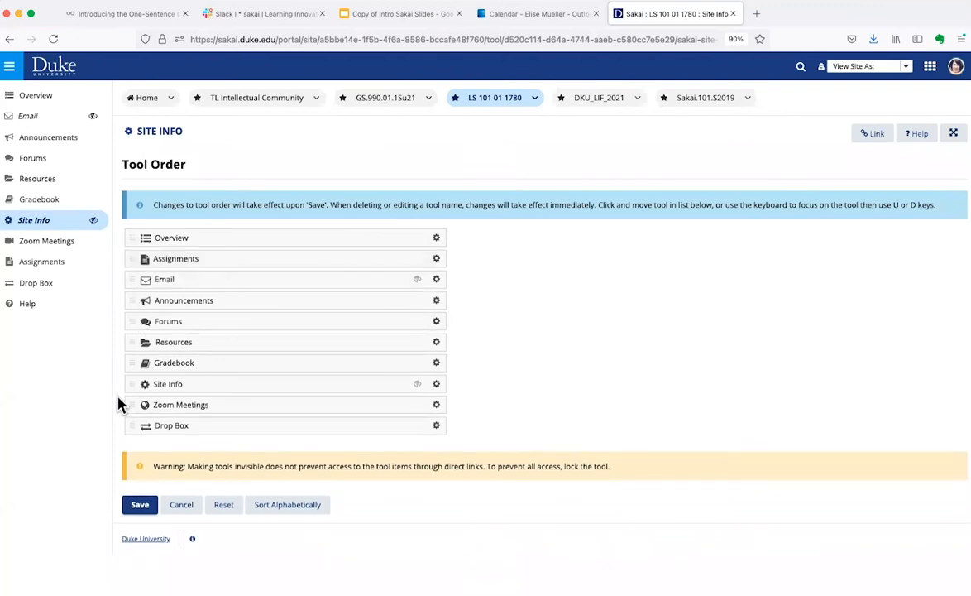
left_click_drag(130, 429, 130, 278)
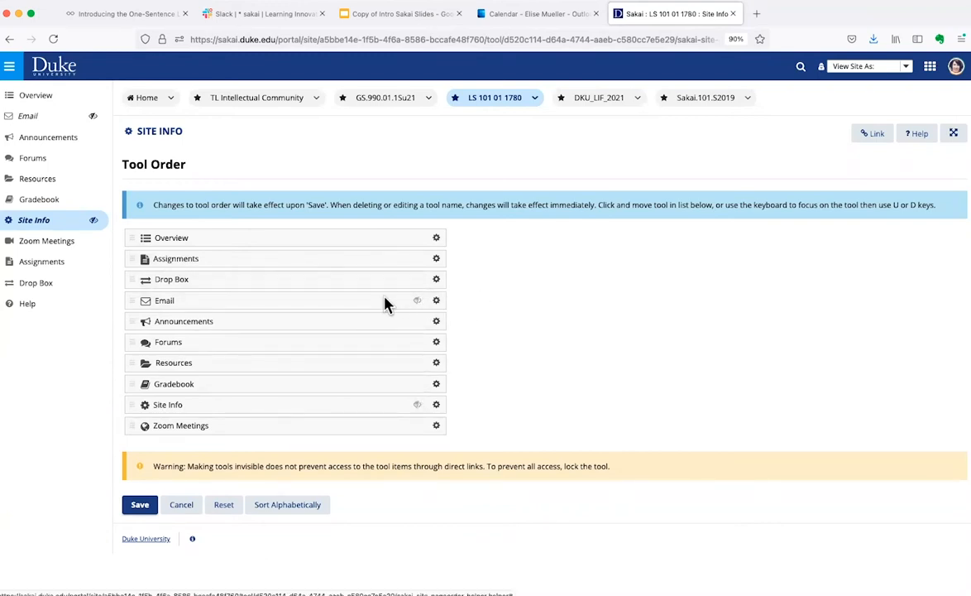
left_click(437, 302)
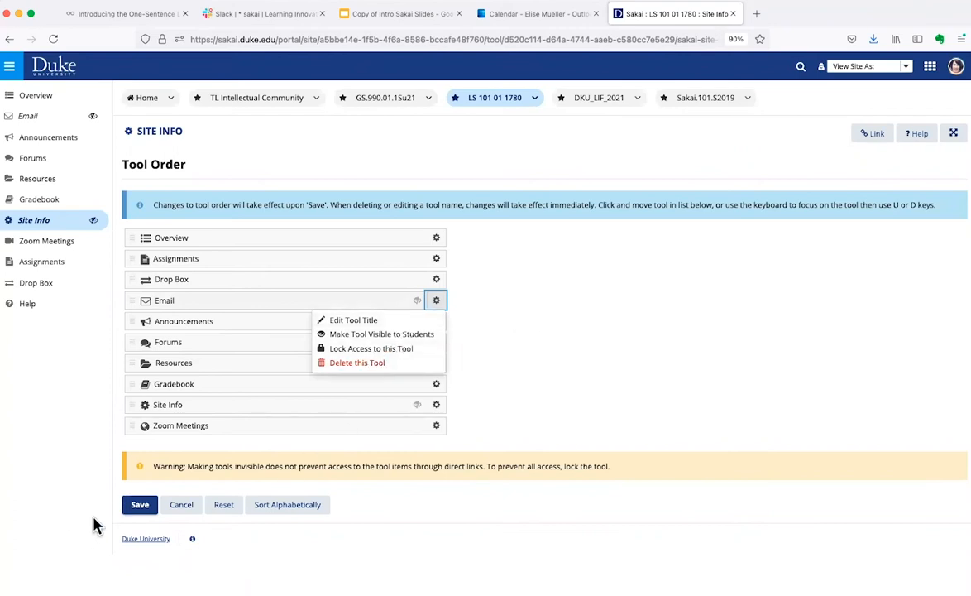
left_click(137, 502)
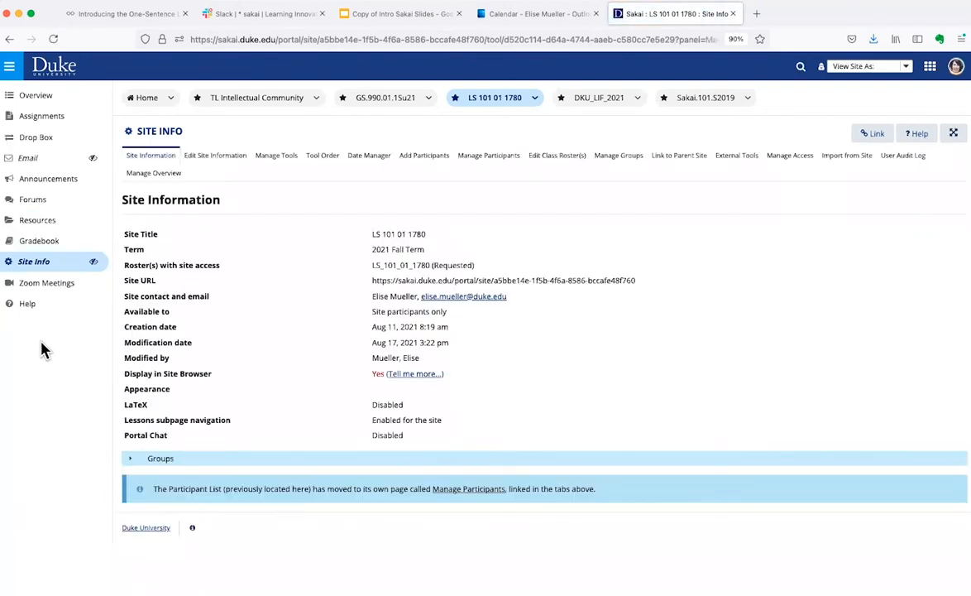
Step: Open the site's Drop Box tool to examine its list of student drop boxes
left_click(36, 141)
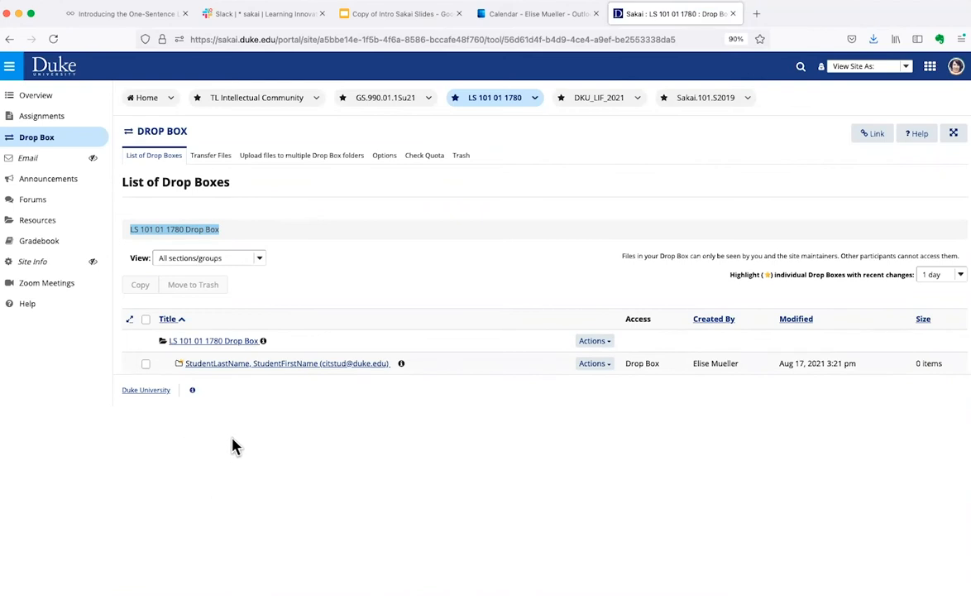
Step: Open the student's drop box folder, examine the actions available for it, and return to the LS 101 01 1780 Drop Box list
left_click(286, 367)
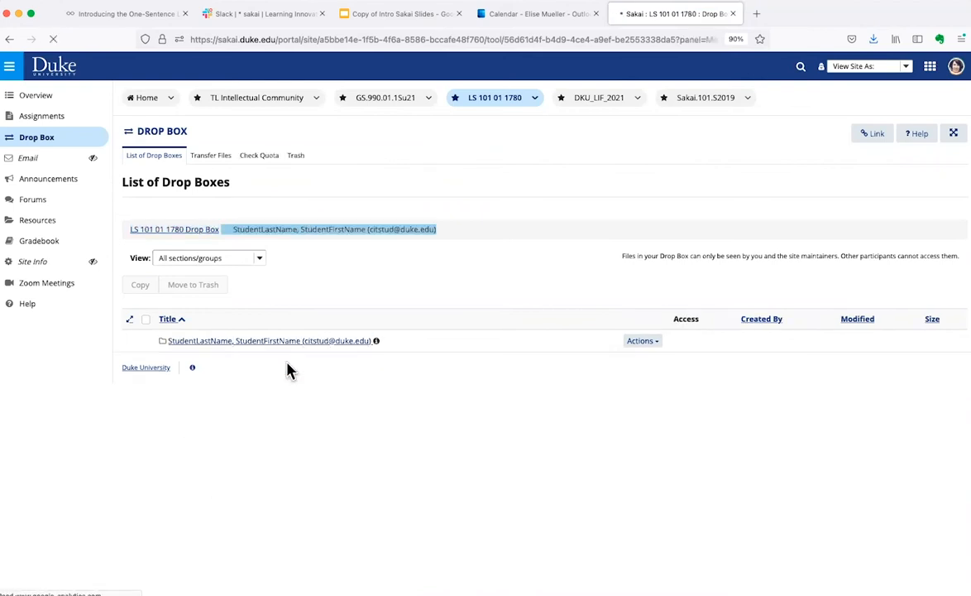
left_click(648, 346)
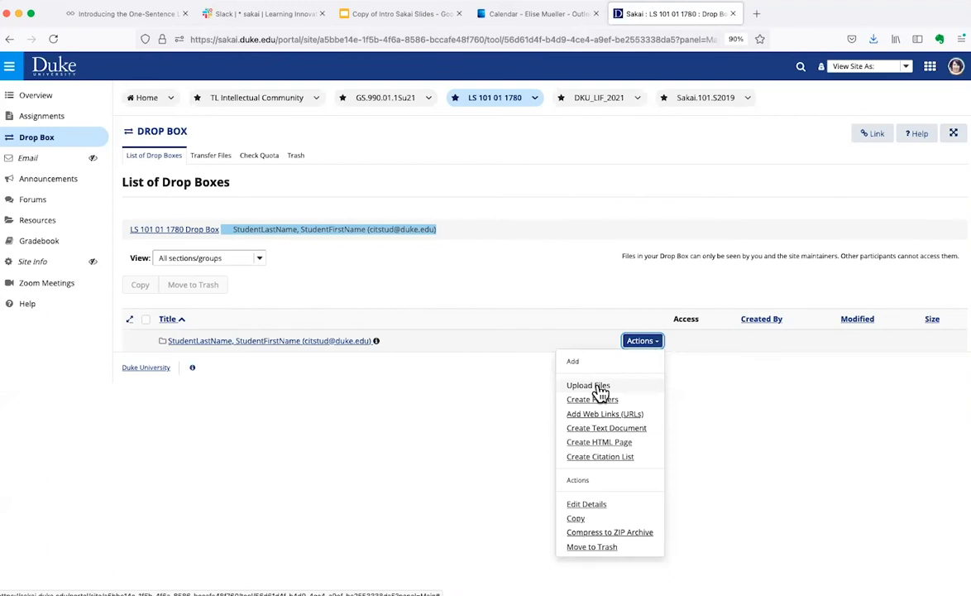
left_click(176, 231)
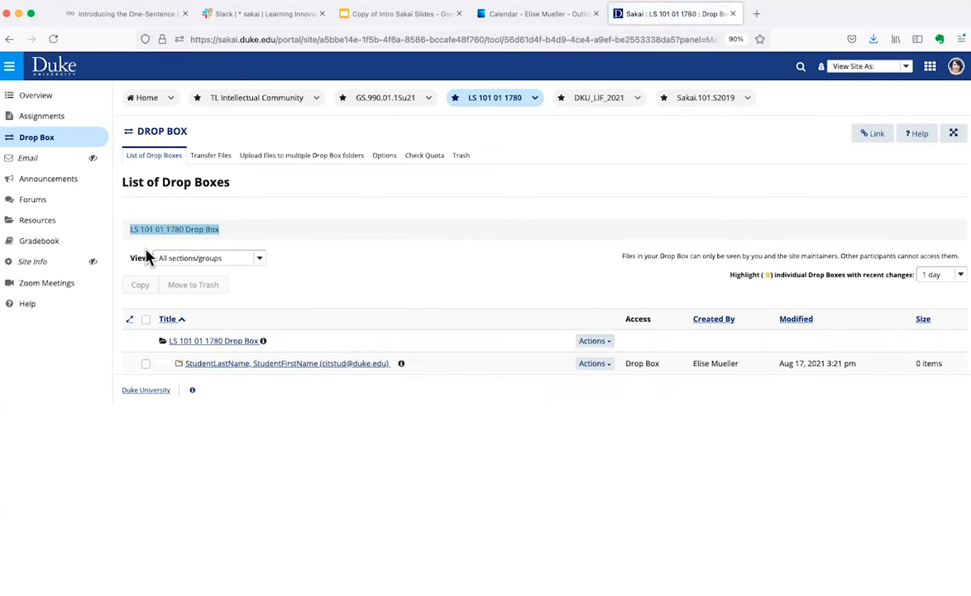
Step: Start a new assignment titled "Lab Reports" with the instructions "upload files by Monday"
left_click(48, 124)
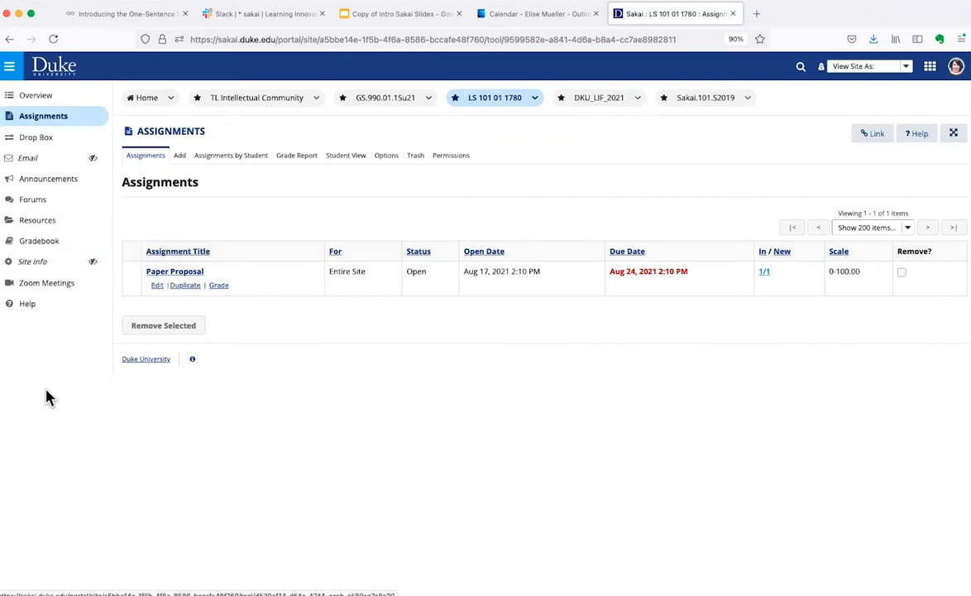
left_click(180, 157)
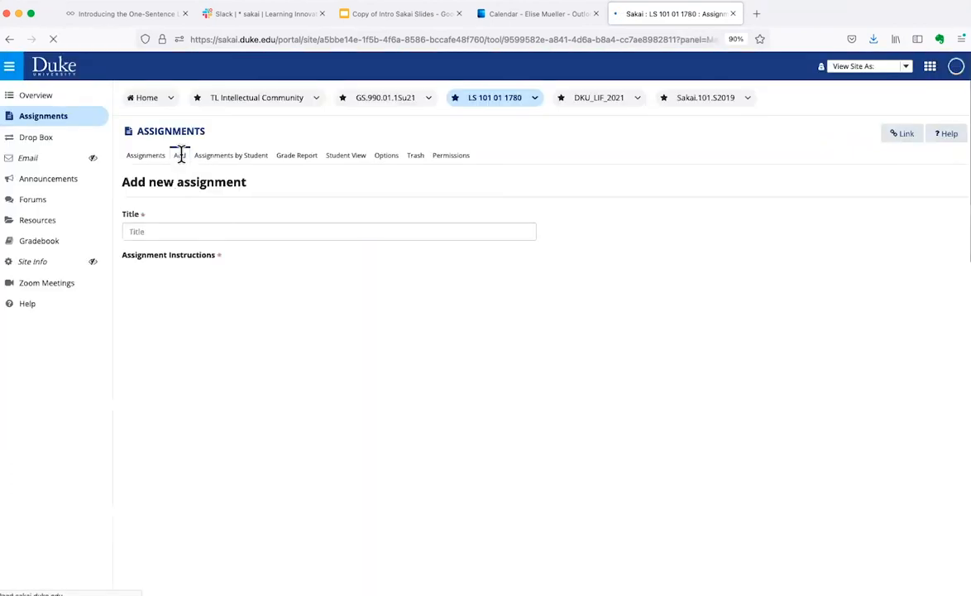
left_click(170, 232)
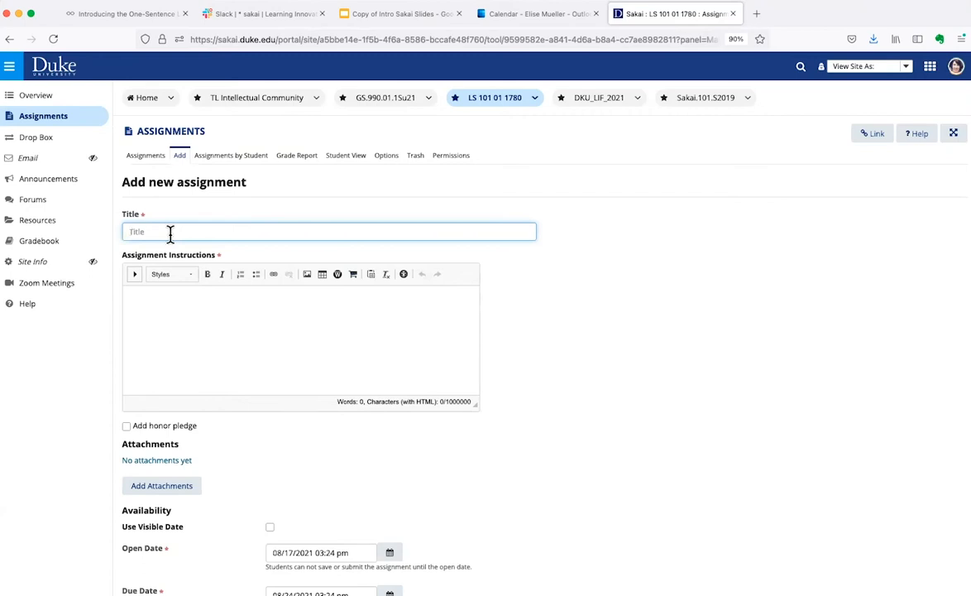
type("Lab Reports")
left_click(201, 299)
type("upload files by Monday")
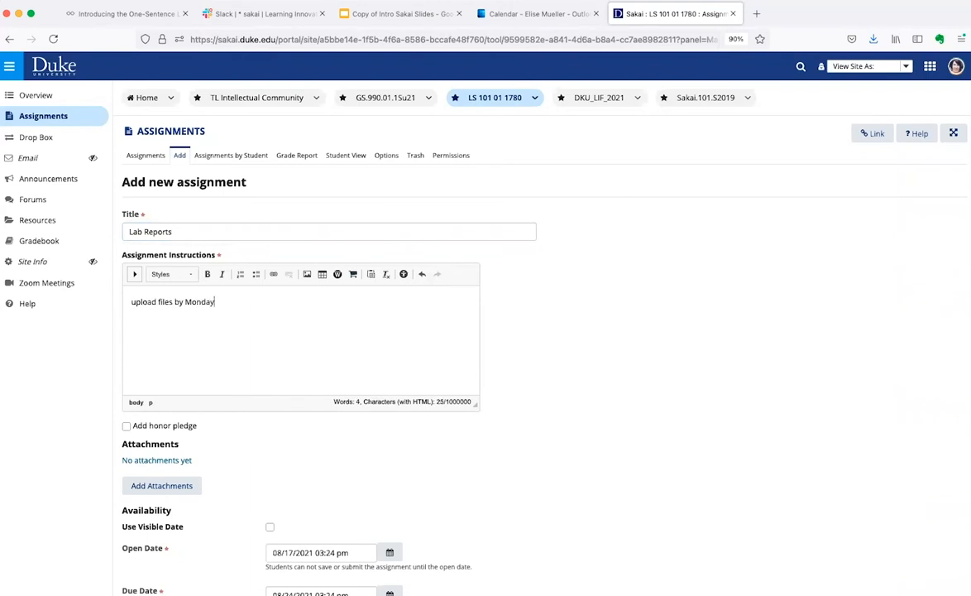
Step: Add an honor pledge to the Lab Reports assignment and try to add attachments
scroll(192, 319, "down", 2)
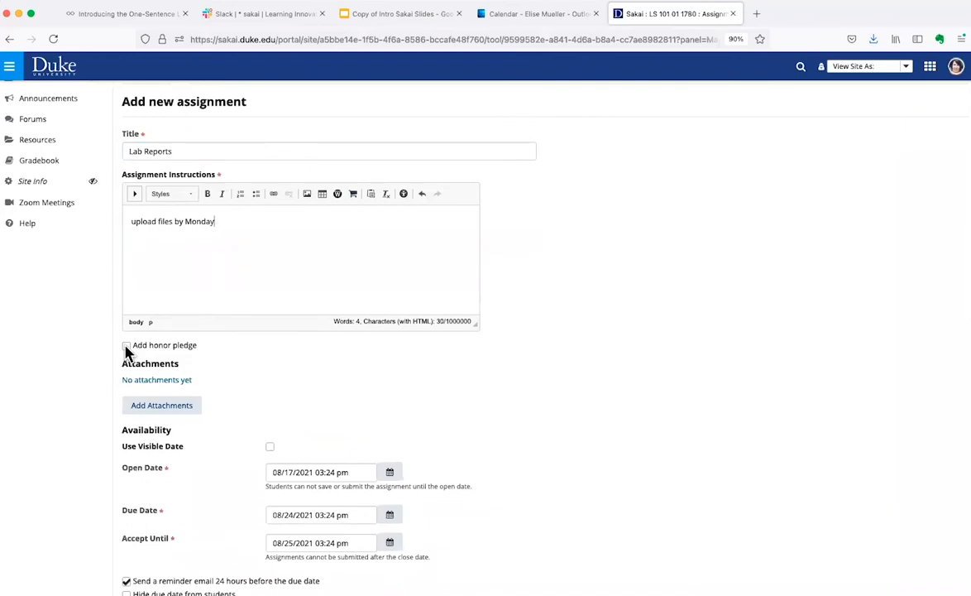
left_click(126, 346)
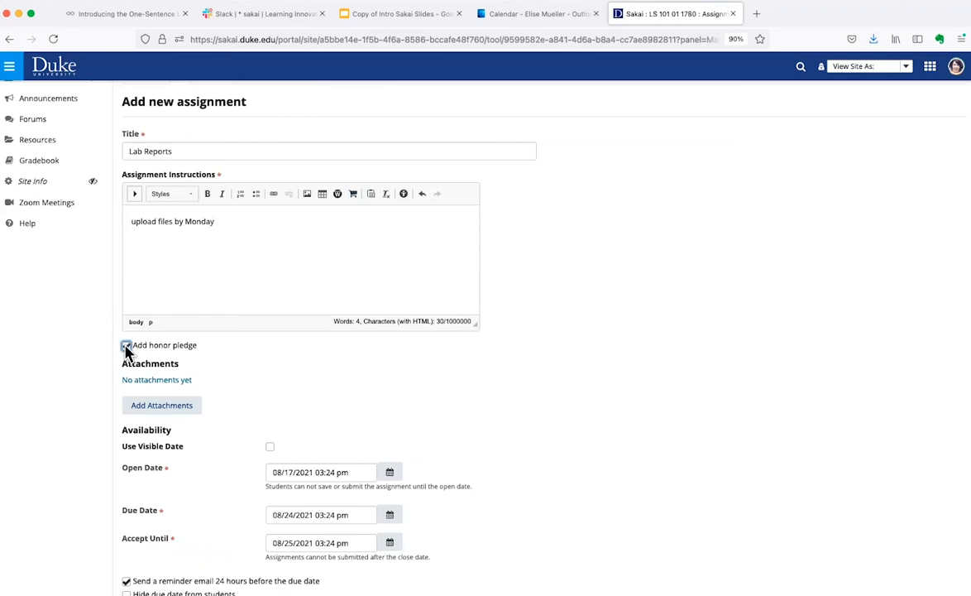
left_click(157, 405)
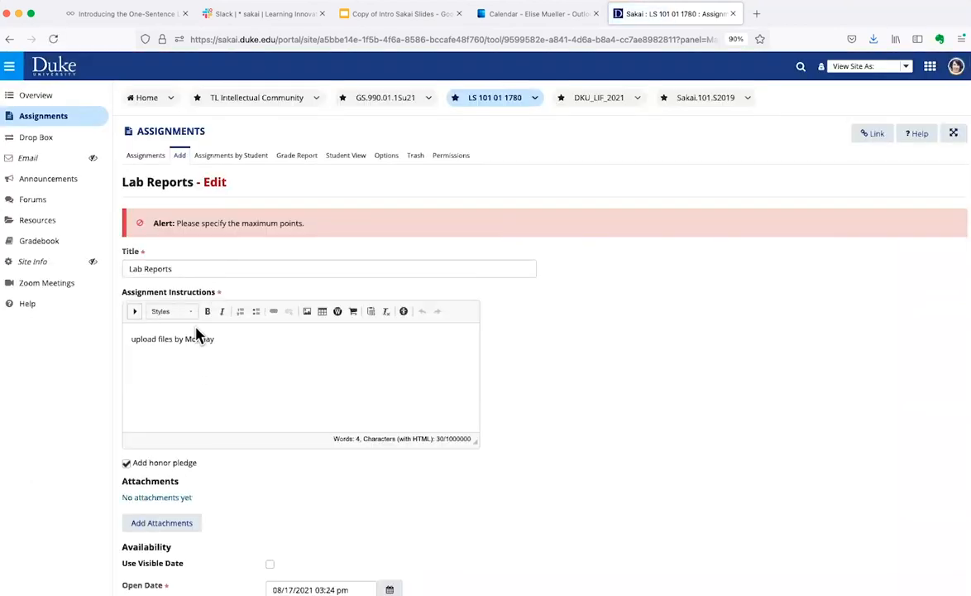
scroll(178, 443, "down", 3)
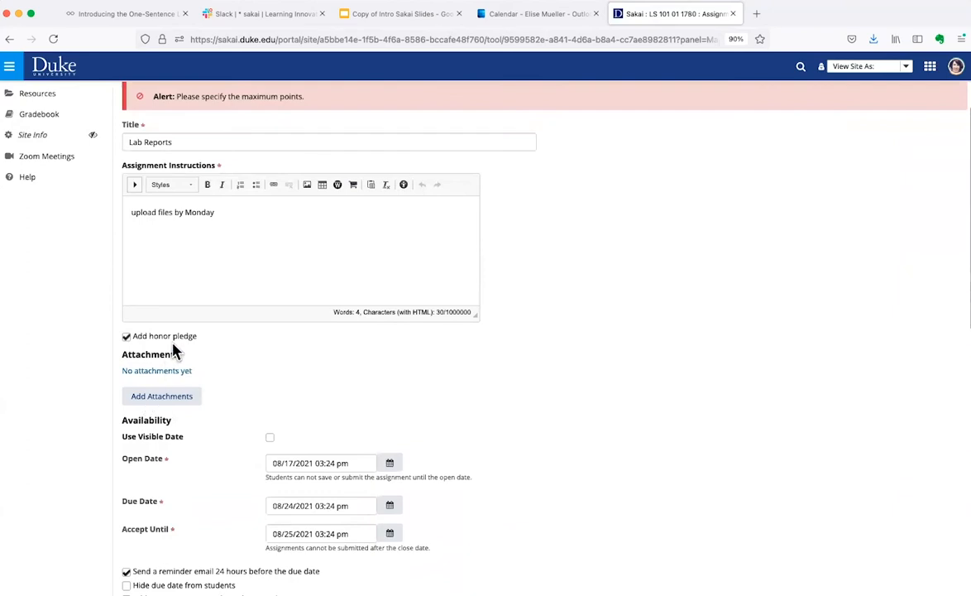
scroll(173, 352, "up", 3)
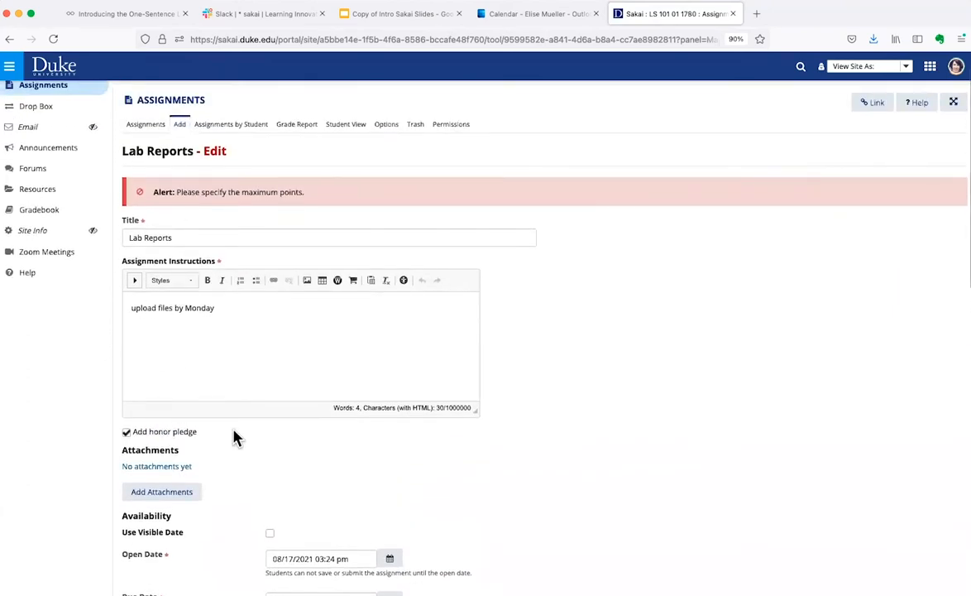
scroll(222, 505, "down", 1)
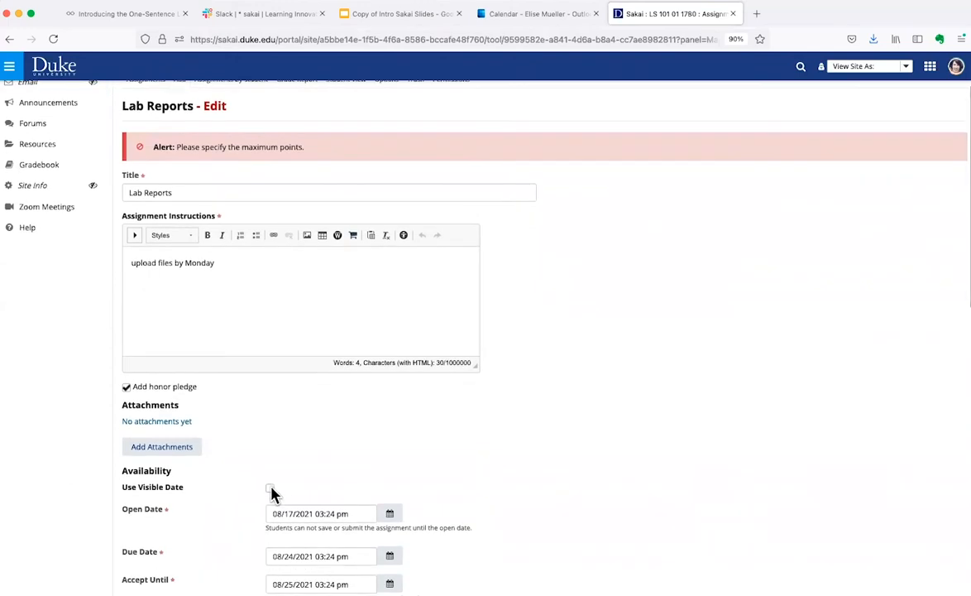
Step: Try assigning Lab Reports to selected groups as a group assignment, and set it back to each individual member of the site
scroll(273, 494, "down", 5)
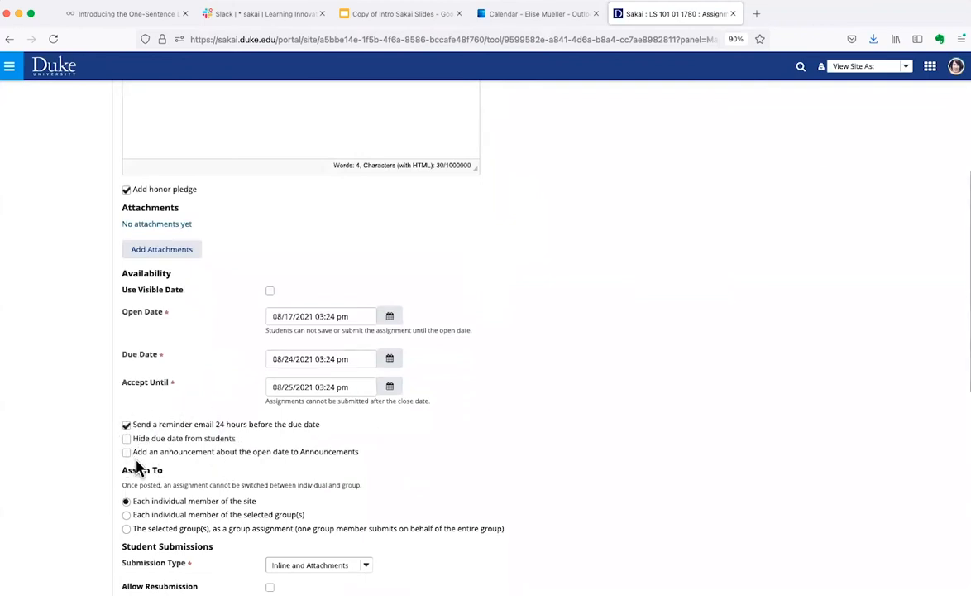
scroll(236, 476, "down", 3)
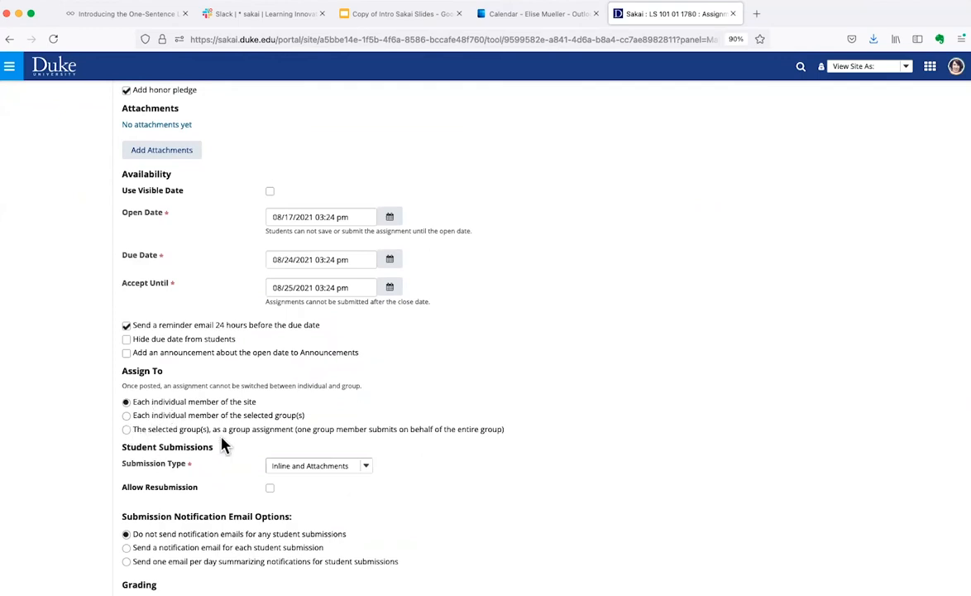
left_click(128, 430)
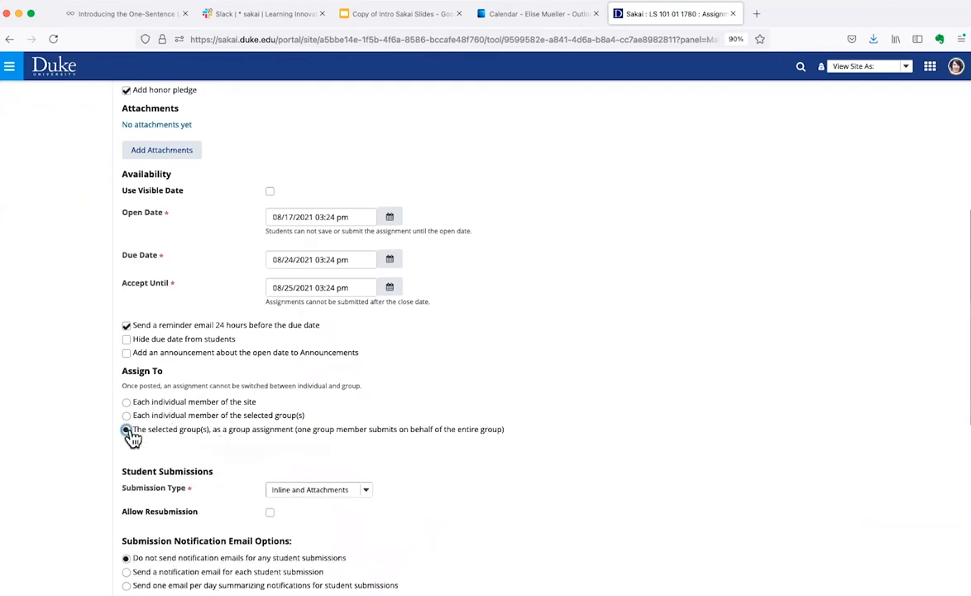
left_click(126, 402)
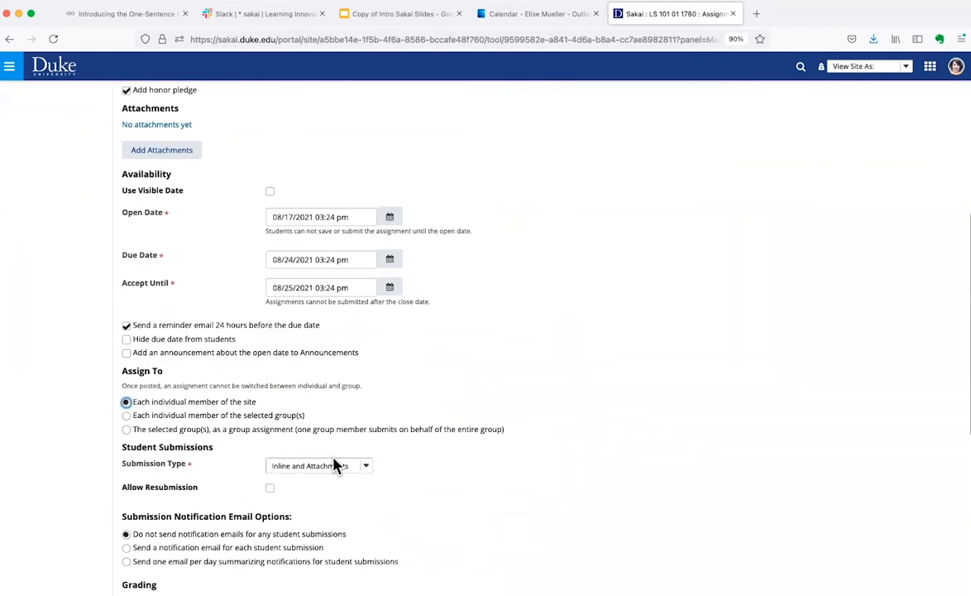
Step: Check the submission types, keep Inline and Attachments, and turn Allow Resubmission on and back off
left_click(369, 468)
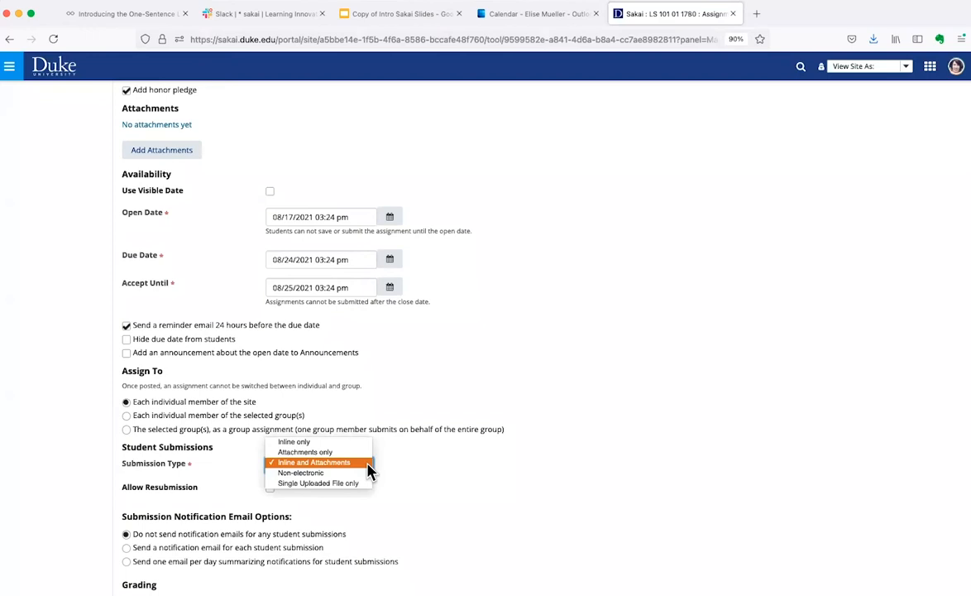
left_click(325, 463)
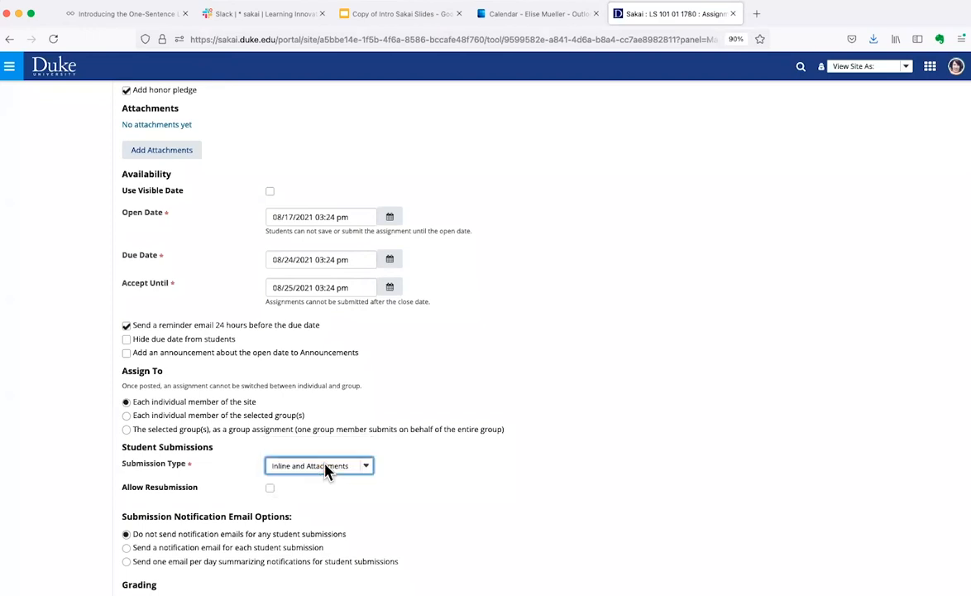
left_click(270, 489)
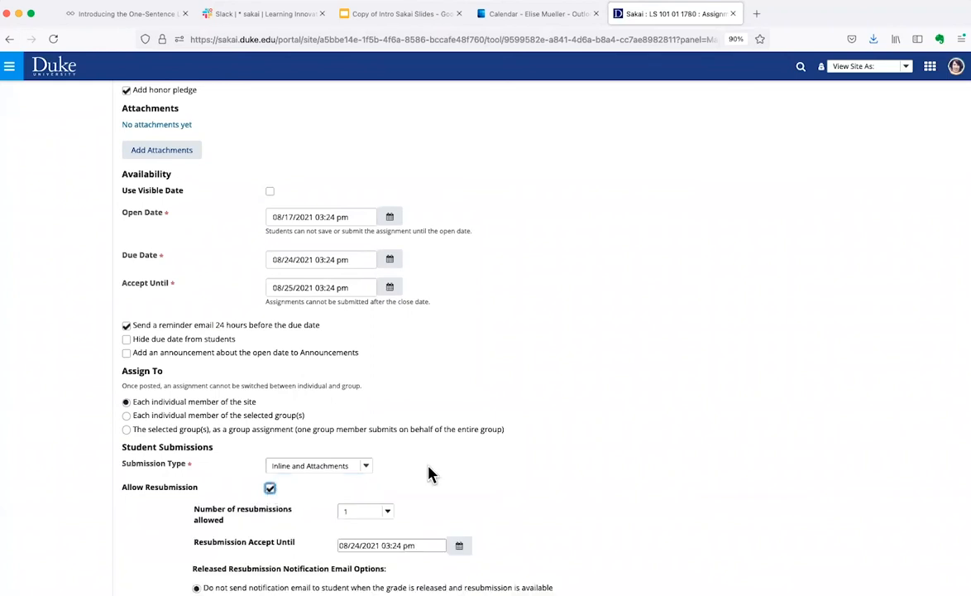
scroll(631, 494, "down", 5)
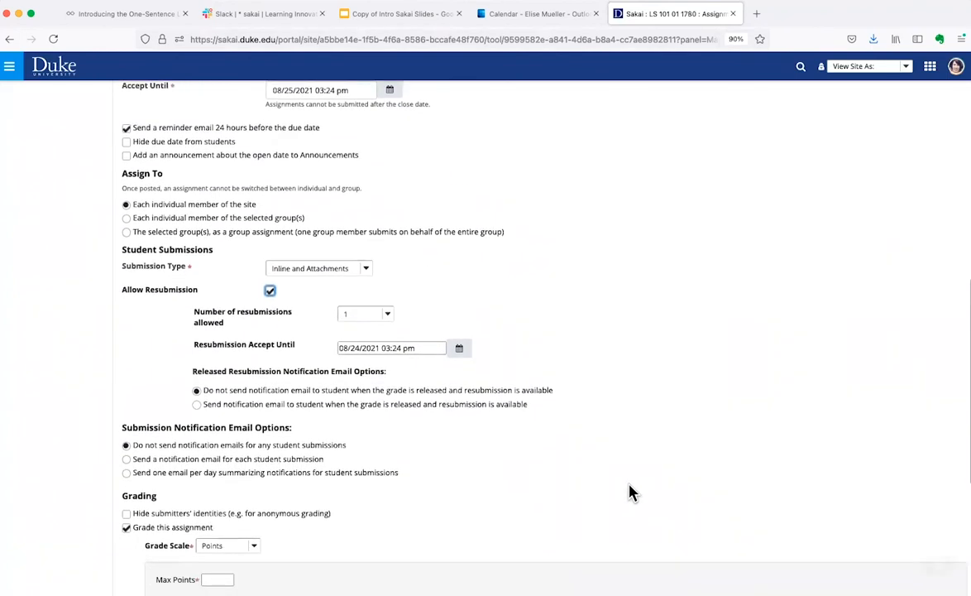
left_click(270, 292)
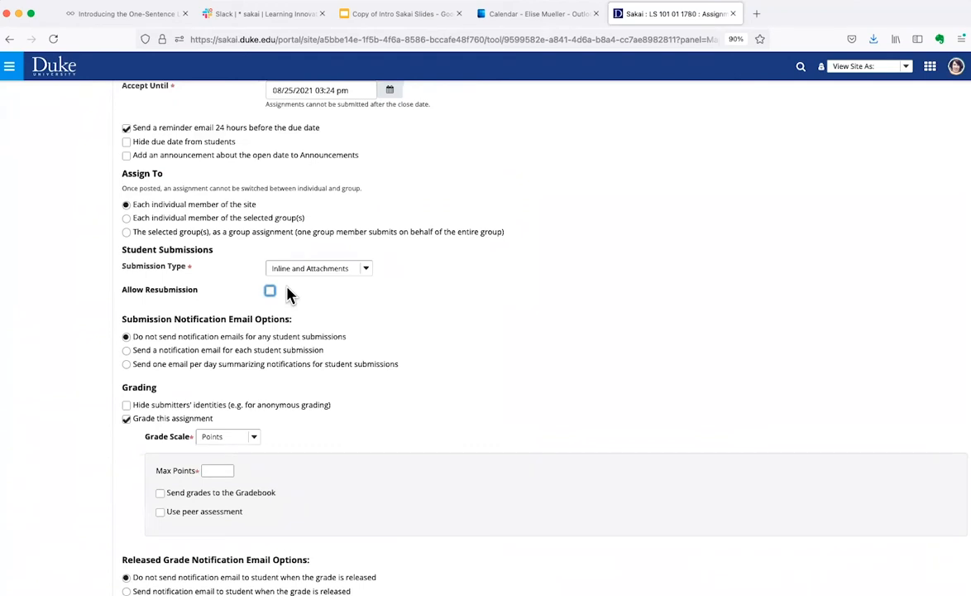
Step: Hide submitters' identities so that the Lab Reports assignment is graded anonymously
scroll(299, 378, "down", 1)
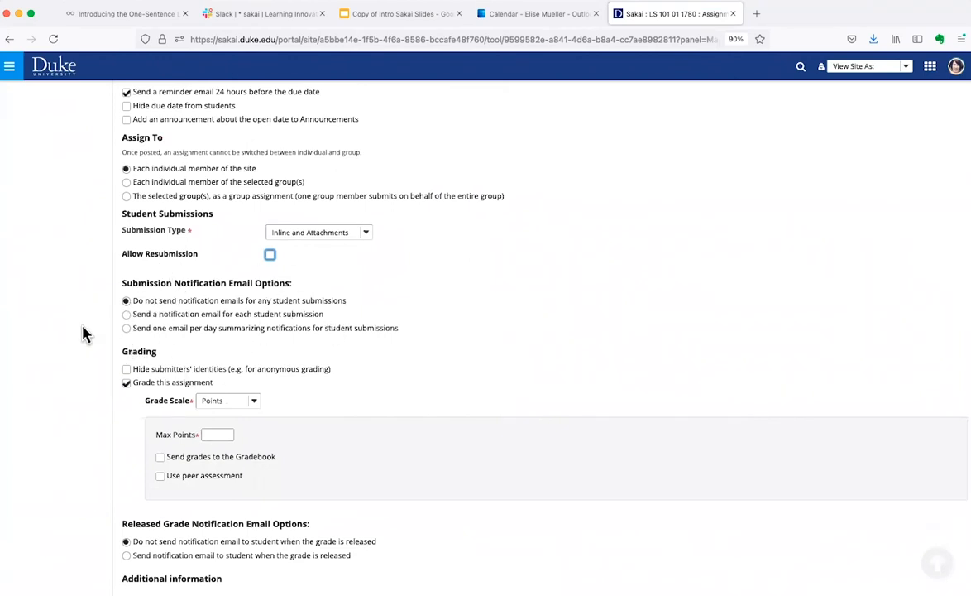
scroll(83, 333, "down", 2)
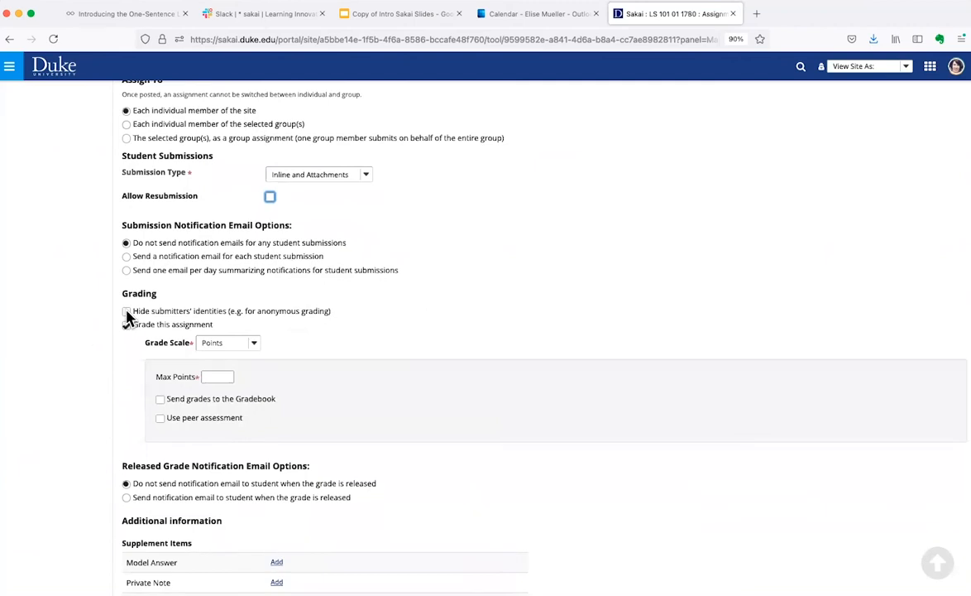
left_click(126, 312)
left_click(127, 312)
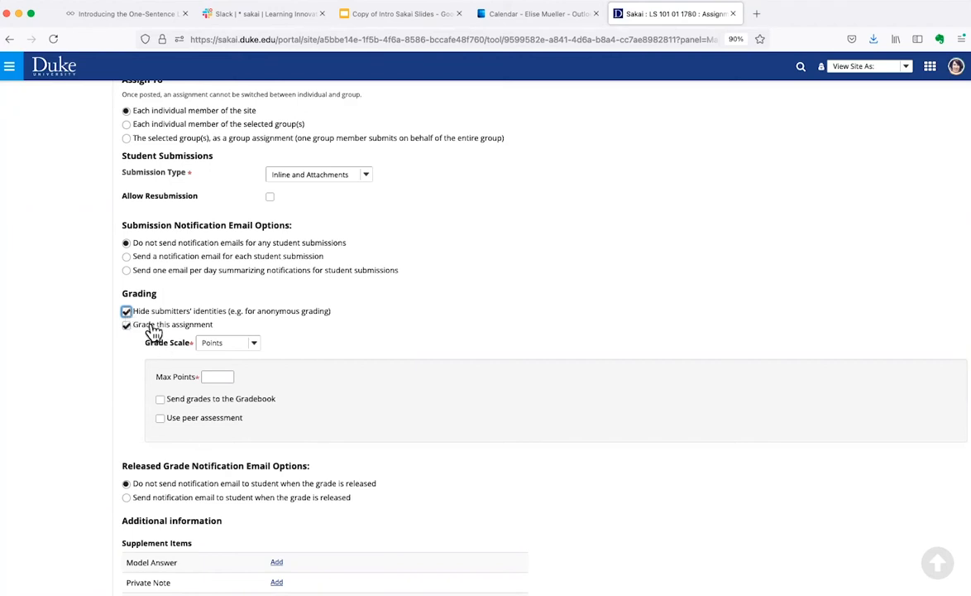
Step: Keep the Points grade scale, set the maximum to 100 points, and send grades to the Gradebook as a new item
left_click(255, 345)
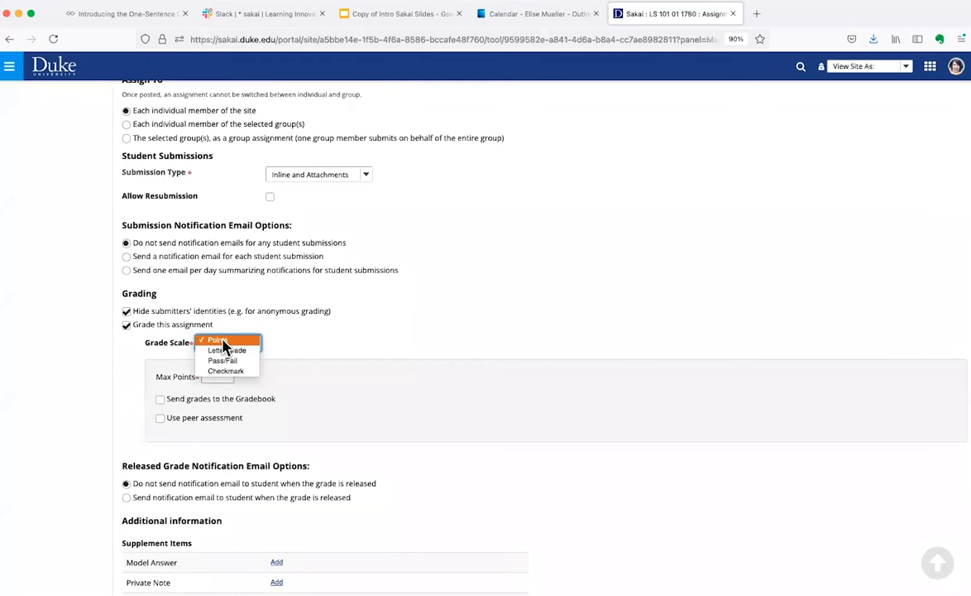
left_click(223, 342)
left_click(214, 374)
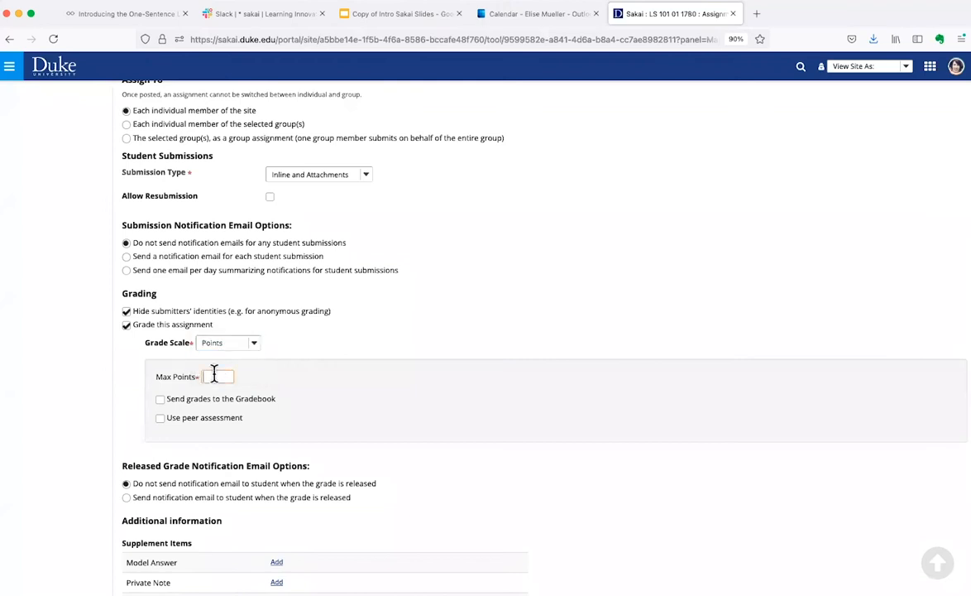
type("100")
left_click(234, 389)
left_click(160, 400)
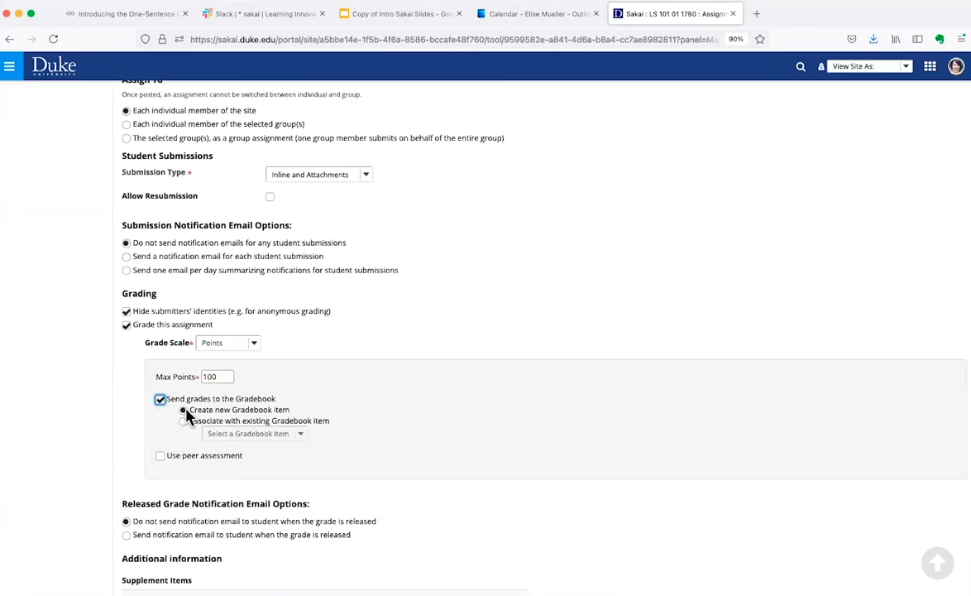
Step: Post the Lab Reports assignment without peer assessment or supplement items
scroll(215, 438, "down", 1)
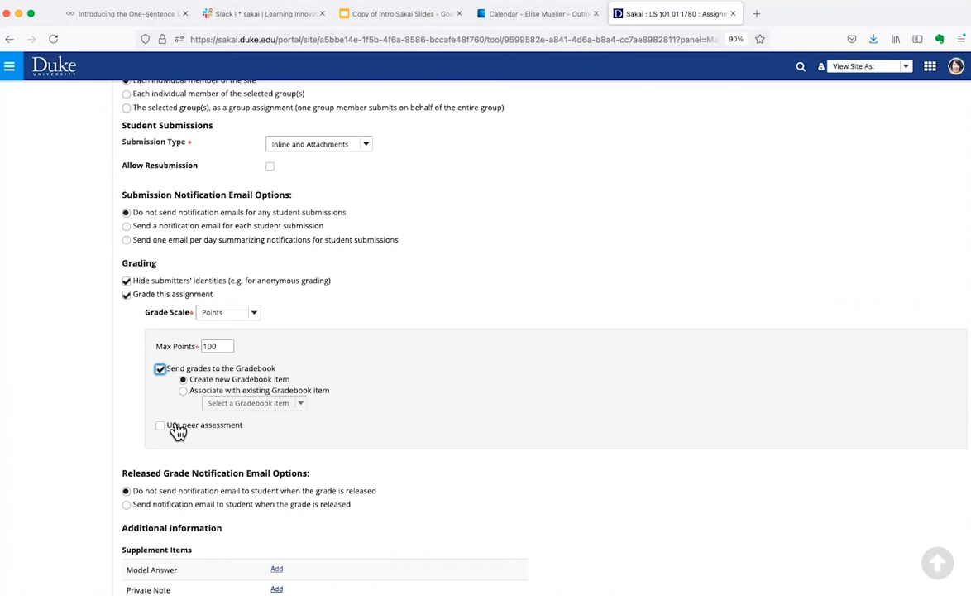
scroll(176, 429, "down", 3)
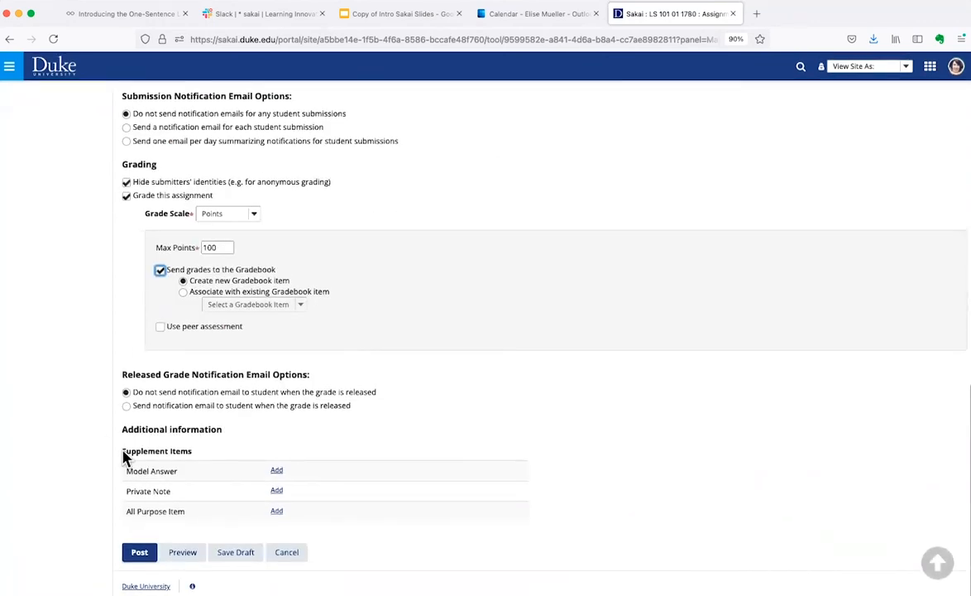
left_click(139, 559)
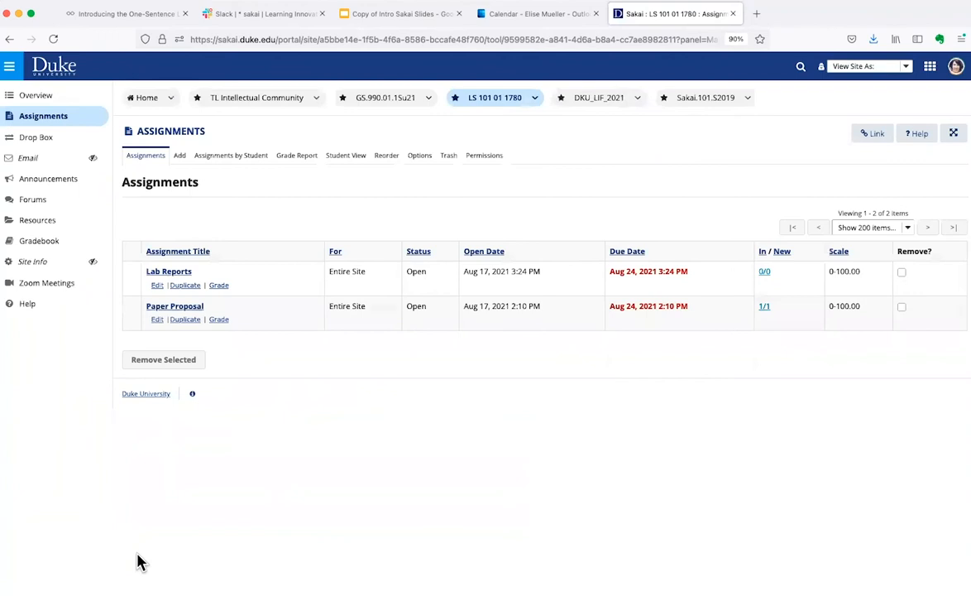
Step: Open the Paper Proposal assignment and examine its settings and the student view with its submission area
left_click(174, 310)
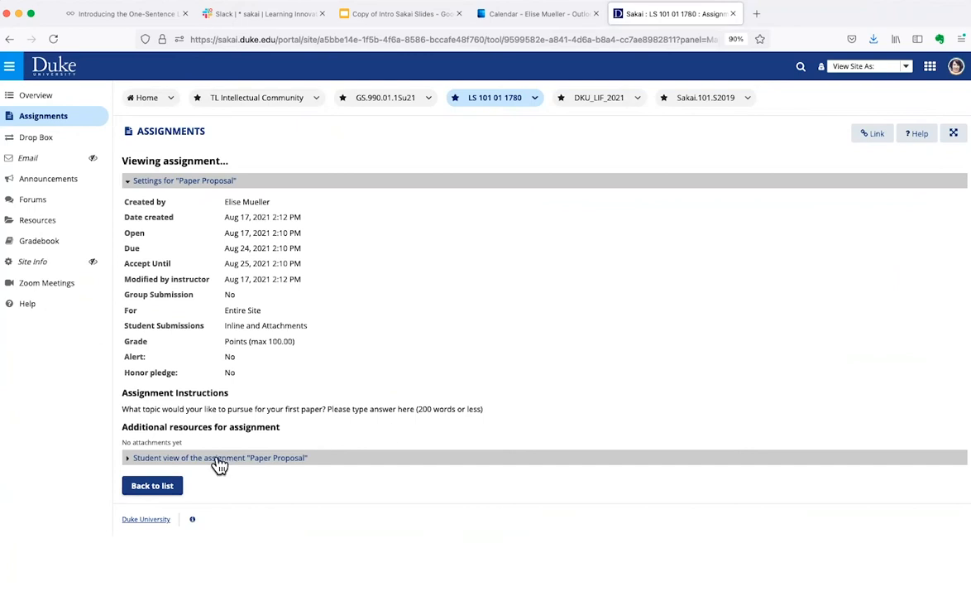
left_click(187, 459)
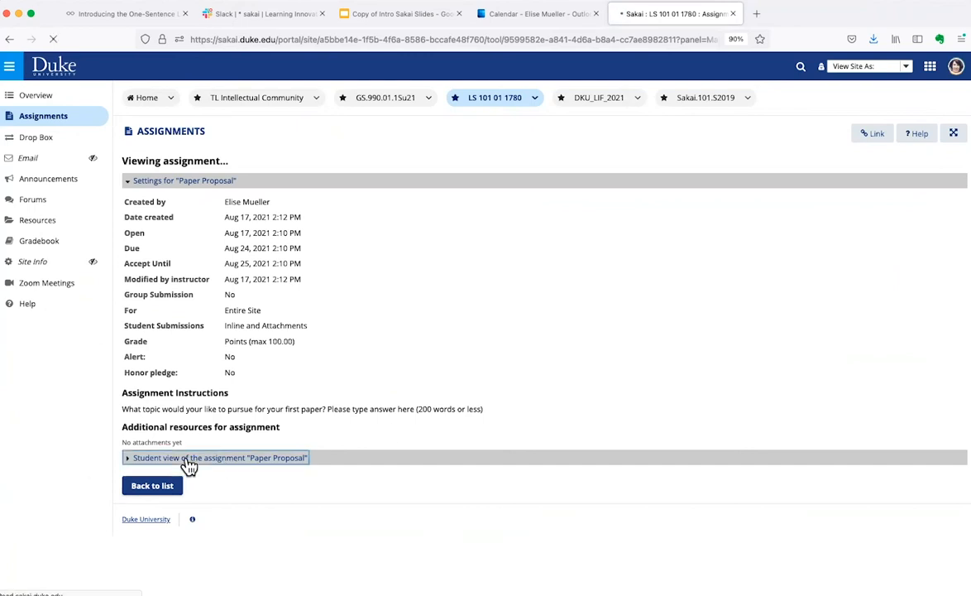
scroll(189, 462, "down", 5)
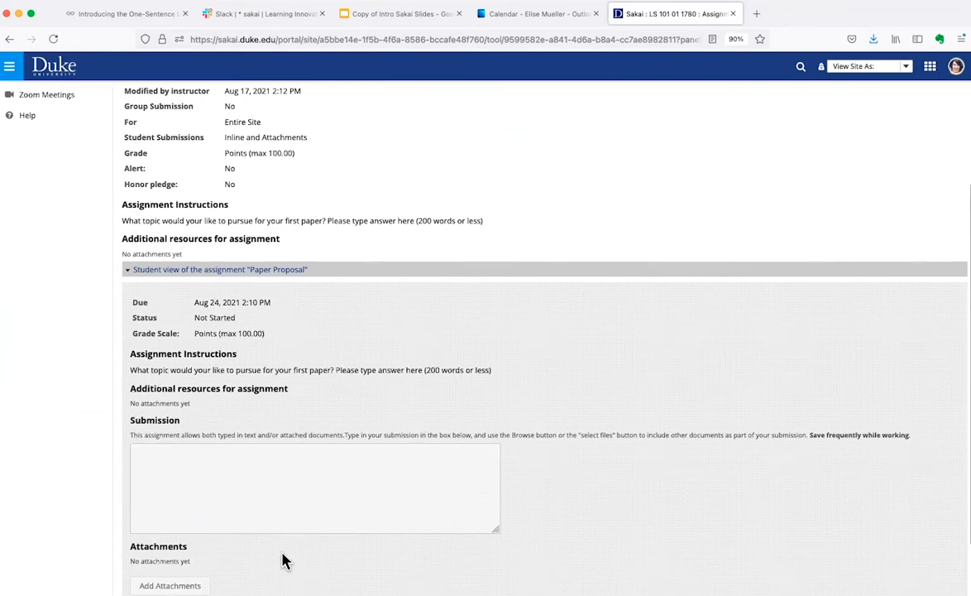
scroll(346, 560, "down", 2)
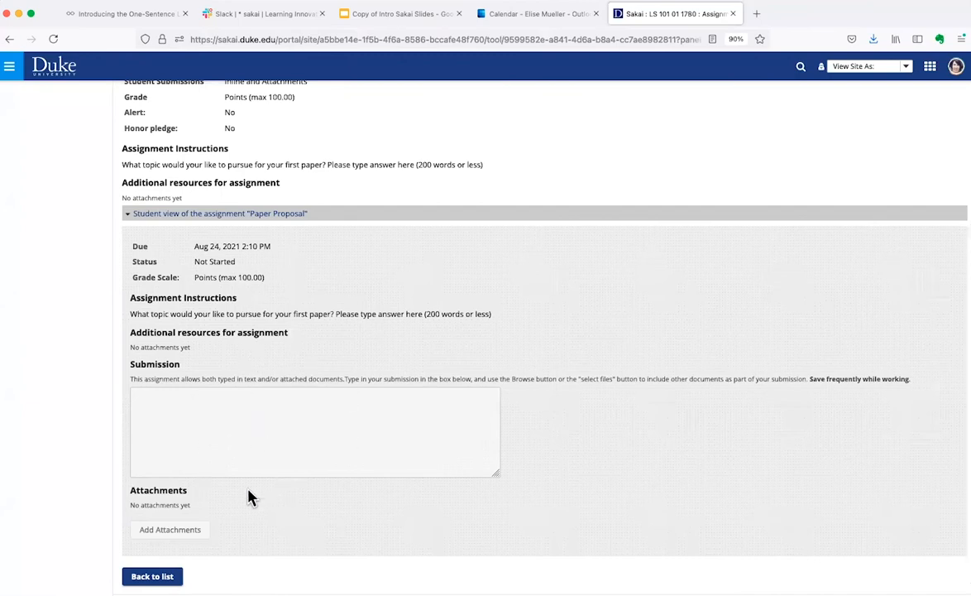
Step: Open the student's submission for the Paper Proposal assignment in the grader
left_click(152, 576)
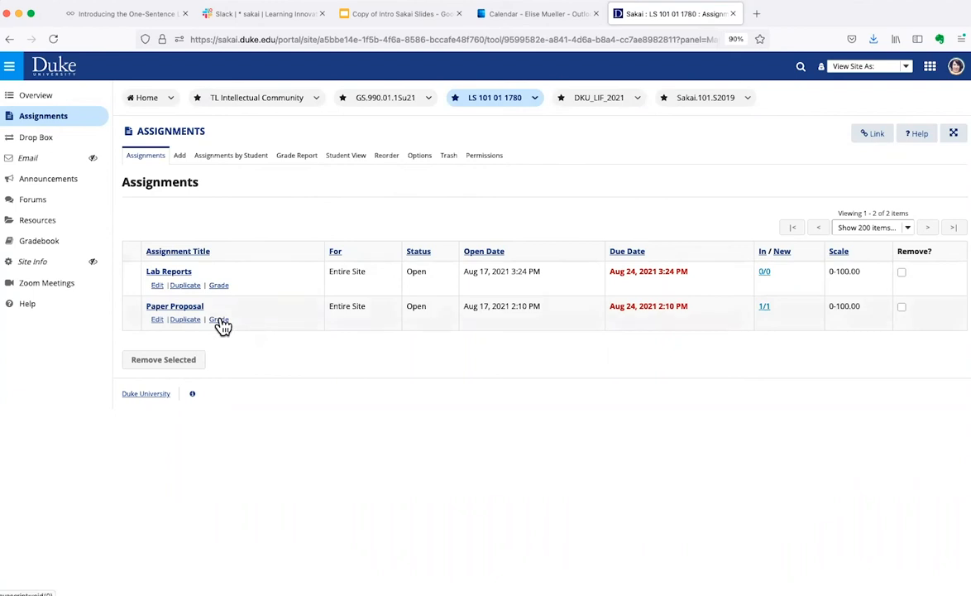
left_click(764, 307)
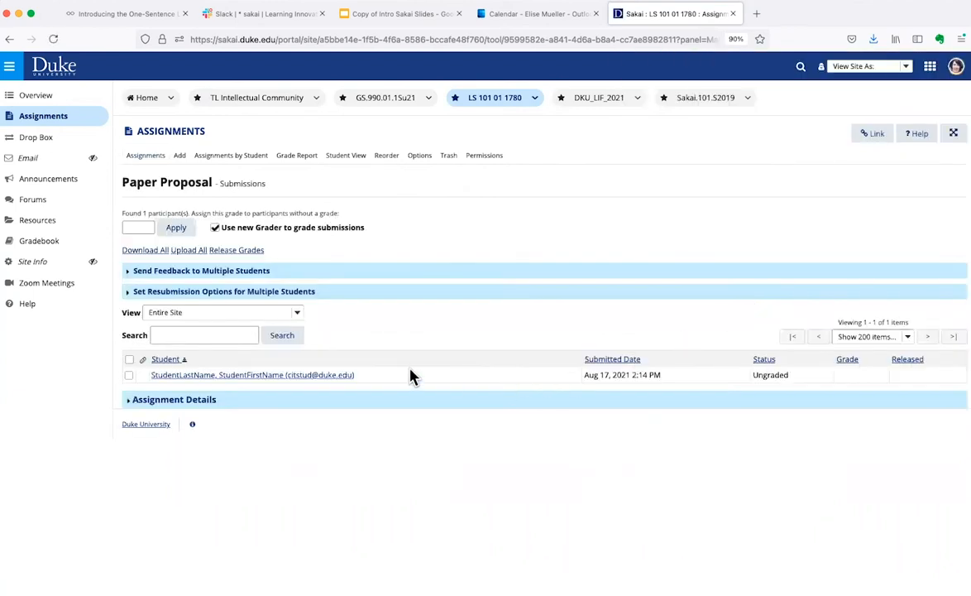
left_click(284, 376)
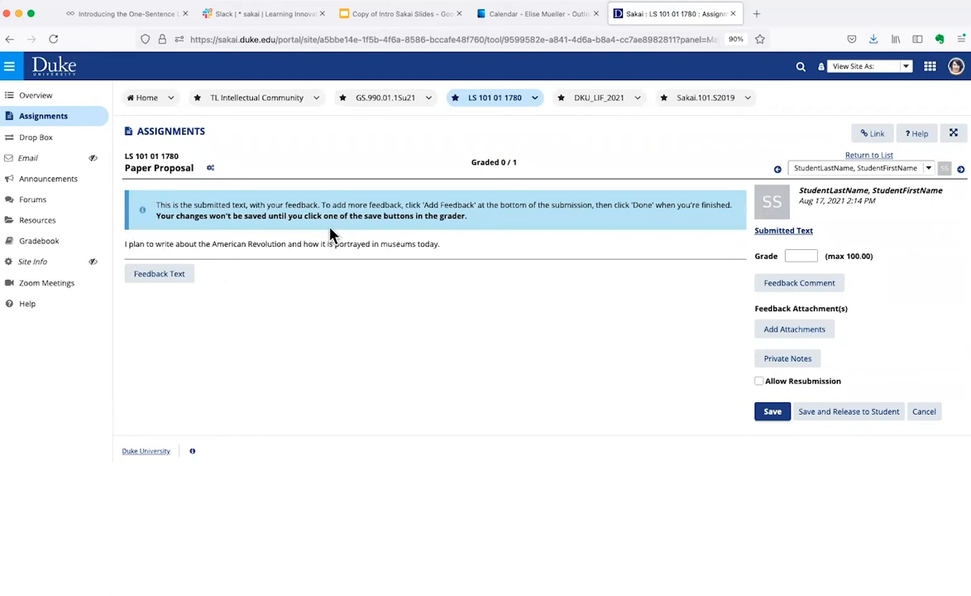
Step: Add the feedback text "I think you'd better expand on this topic." below the student's submitted Paper Proposal text
left_click(175, 278)
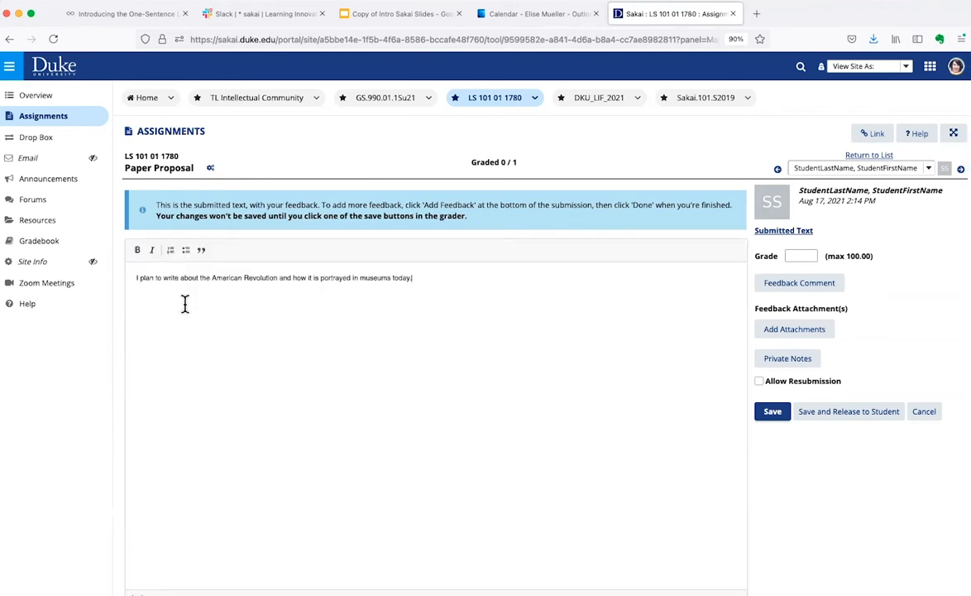
key("Return")
key("Return")
key("Return")
type("I think you'd better expand on this top")
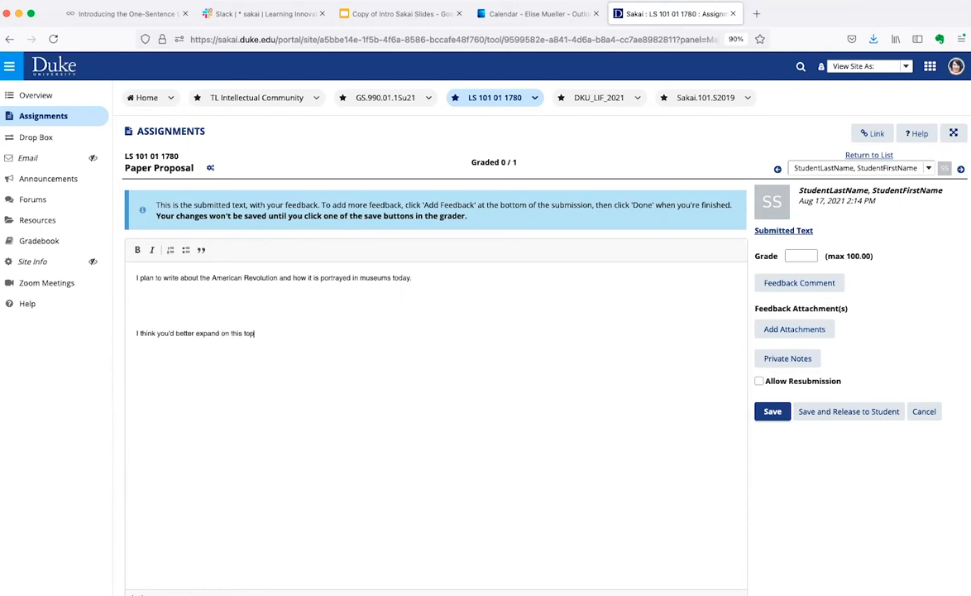
type("ic.")
scroll(218, 388, "down", 3)
left_click(145, 557)
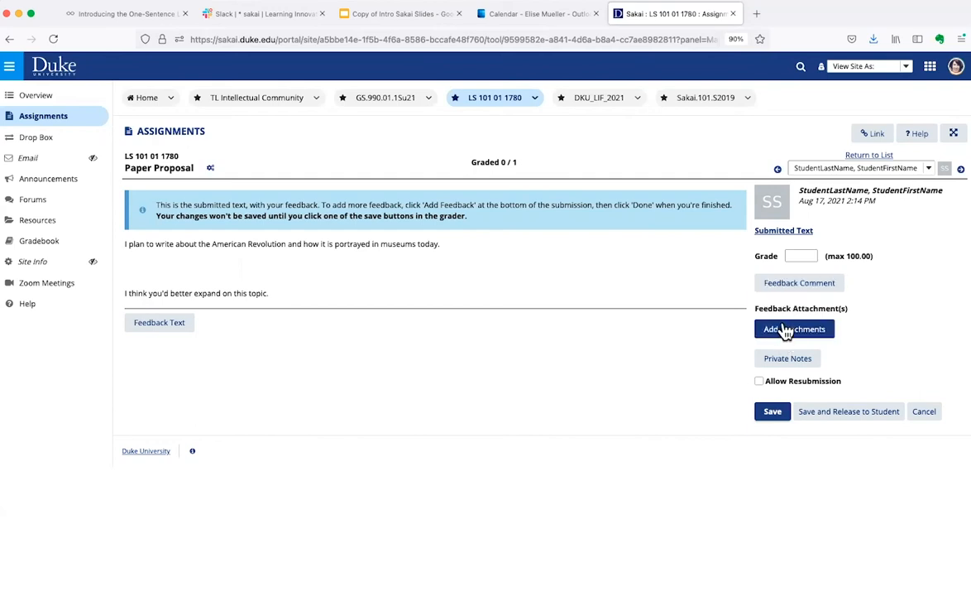
Step: Grade the Paper Proposal submission 80 and save and release it to the student
left_click(802, 256)
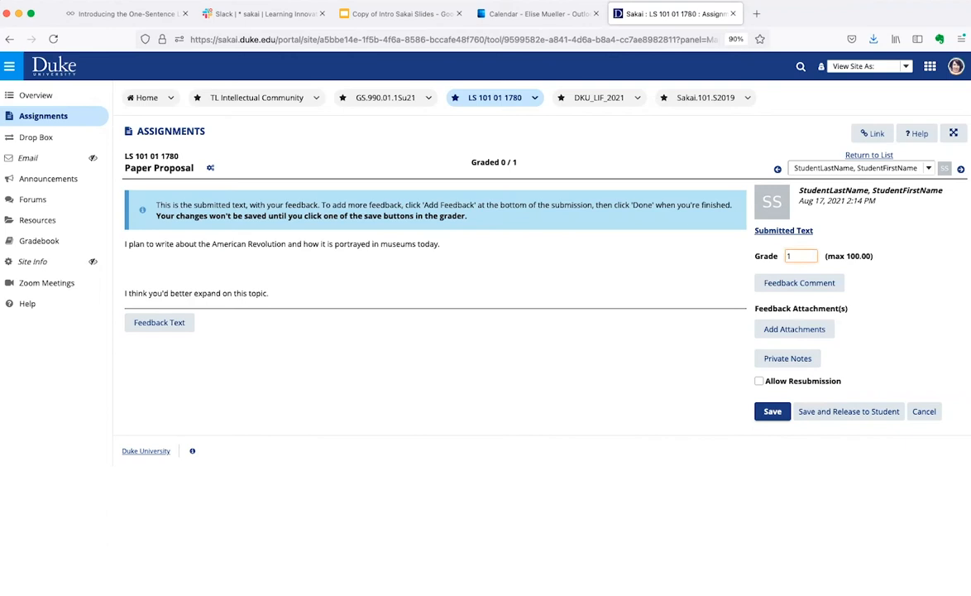
type("80")
left_click(830, 418)
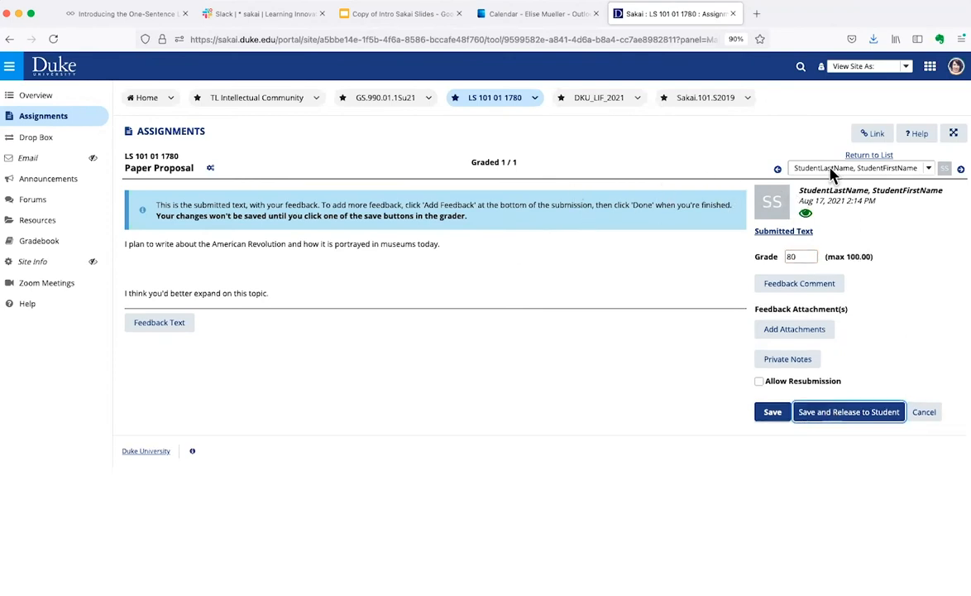
Step: Check the grader's student selector, review the Paper Proposal submissions list, and return to the list of assignments
left_click(929, 170)
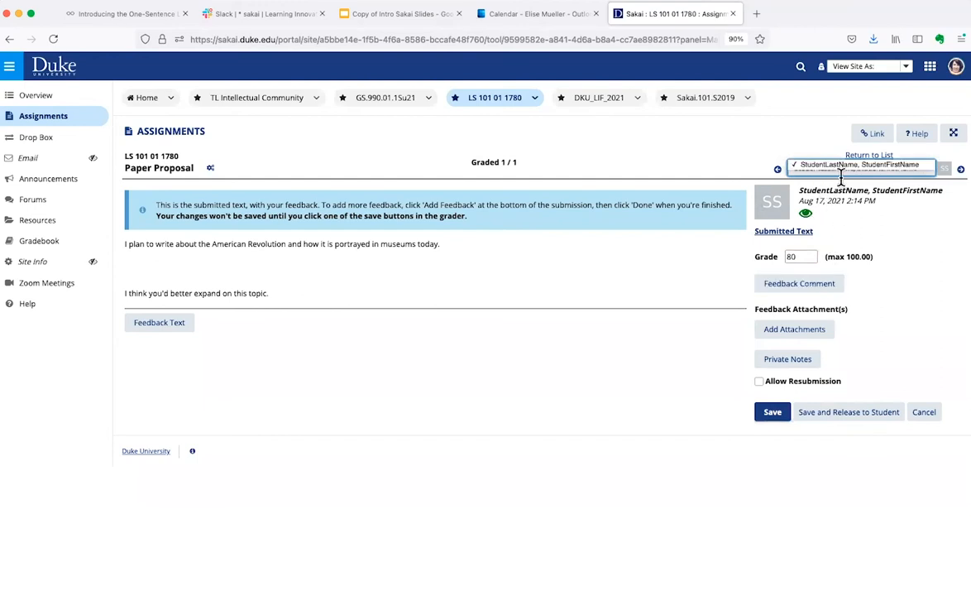
left_click(802, 164)
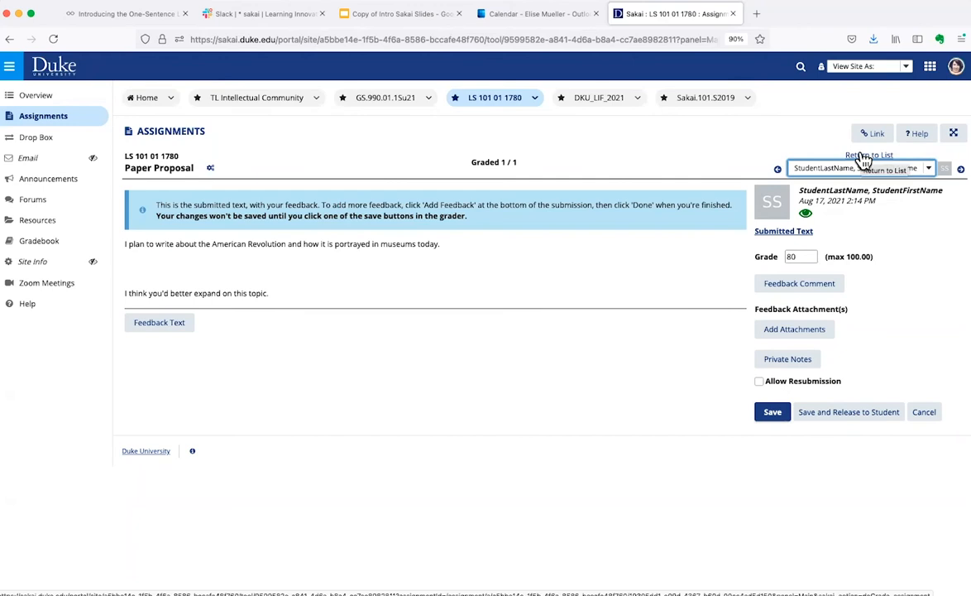
left_click(865, 156)
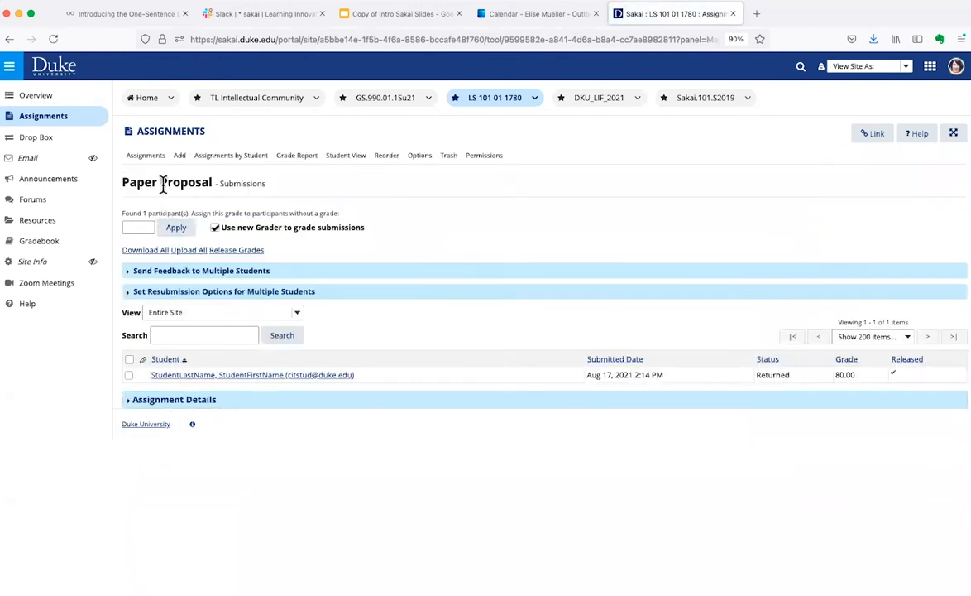
left_click(148, 138)
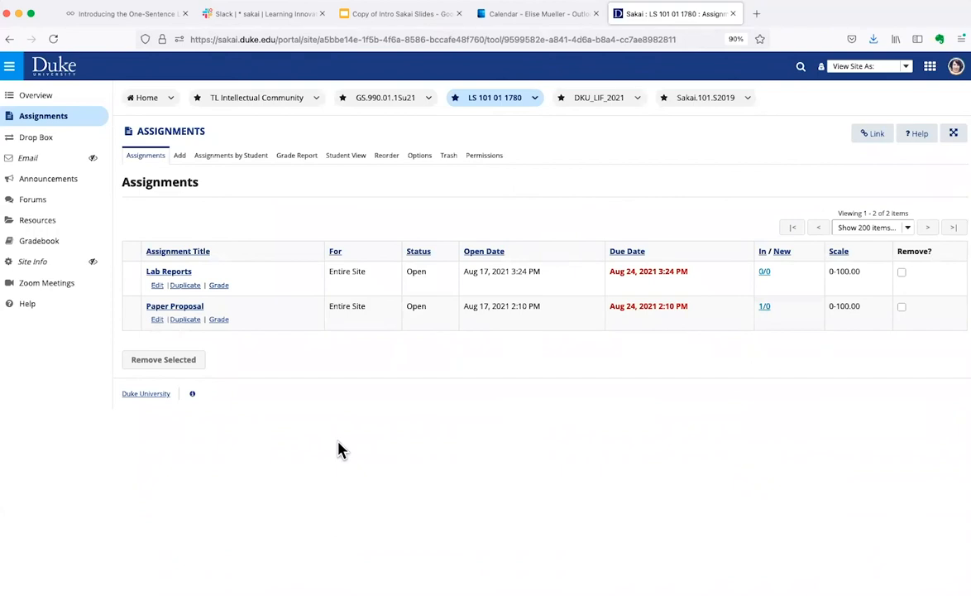
Step: Review the Assignments by Student, Grade Report and Student View pages, and return to the assignments list
left_click(221, 162)
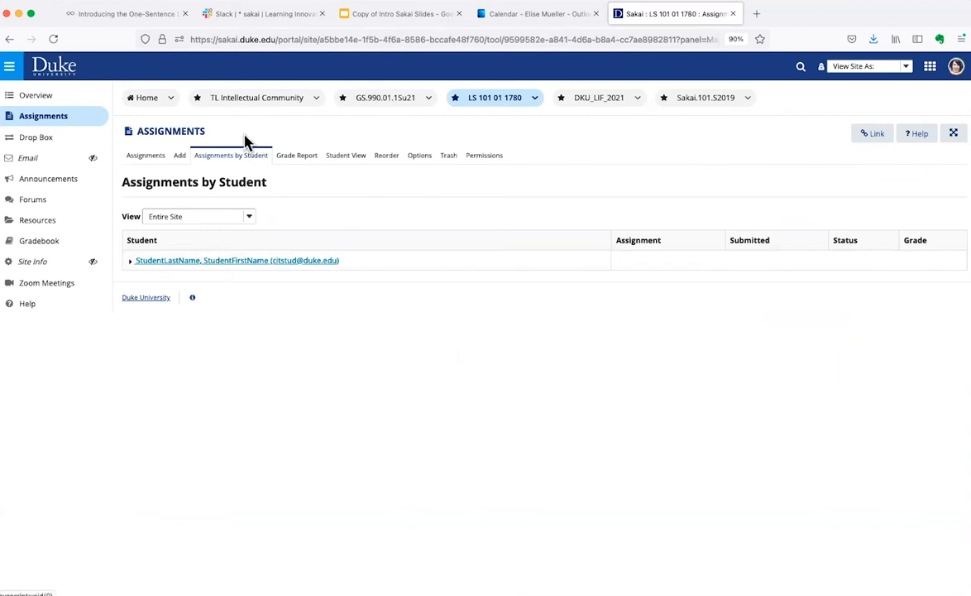
left_click(305, 157)
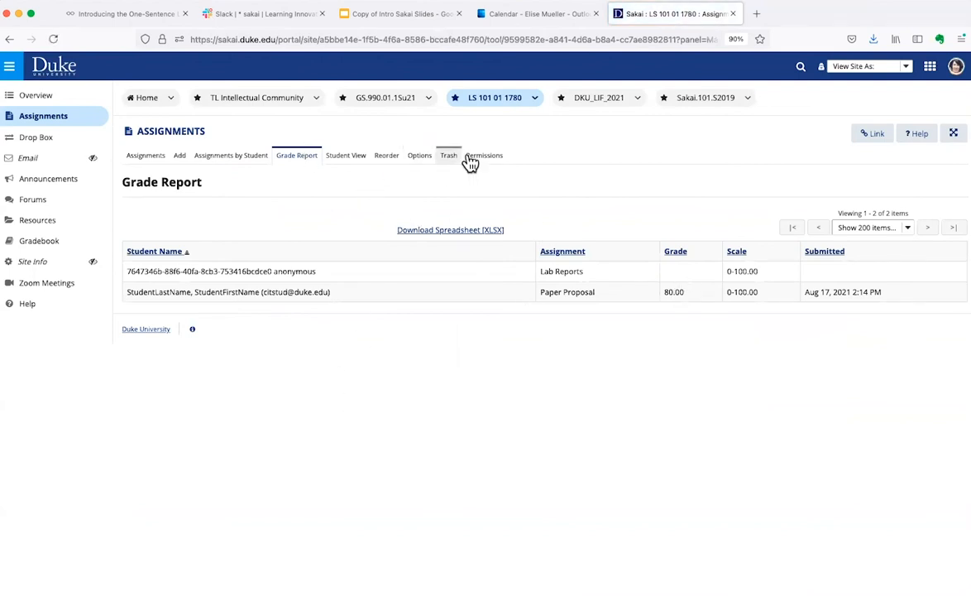
left_click(361, 164)
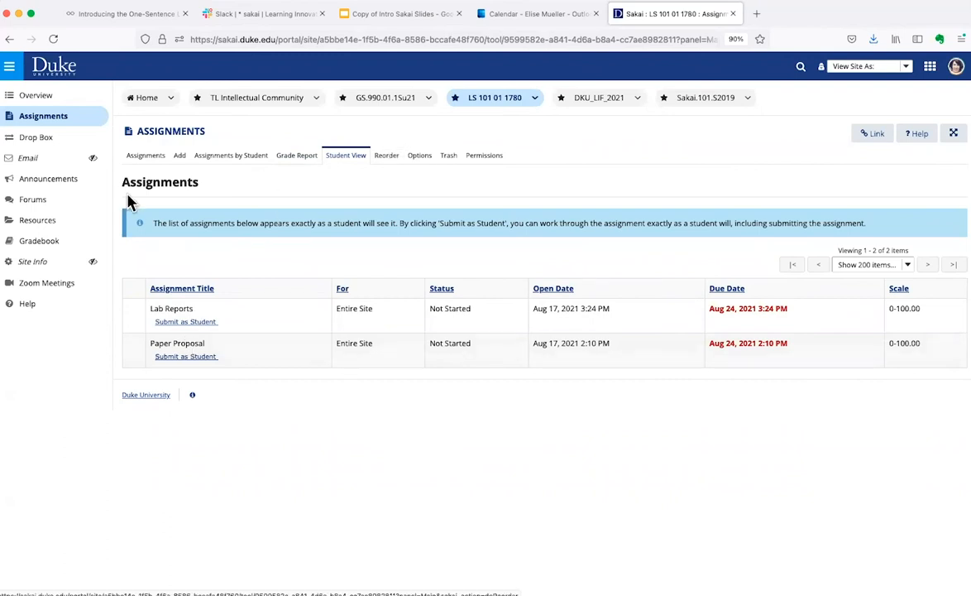
left_click(136, 157)
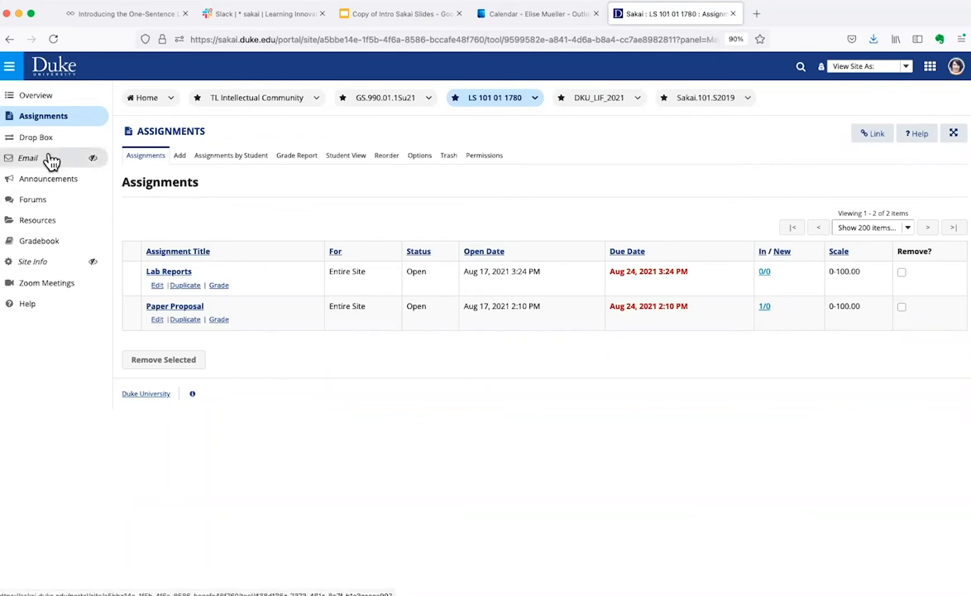
Step: Link the Introduce yourselves forum topic to the Day 1 Content gradebook item and save its topic settings
left_click(37, 199)
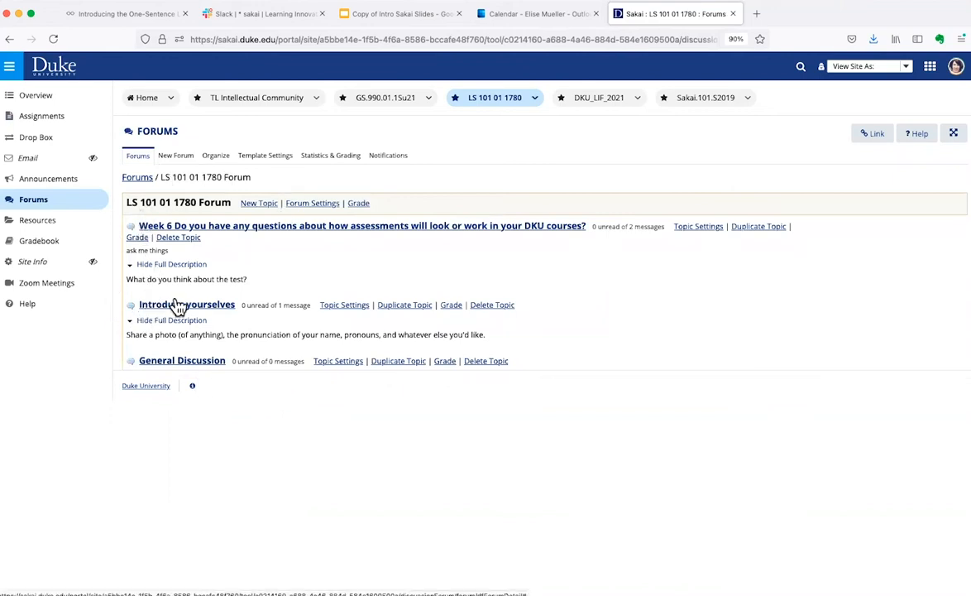
left_click(338, 309)
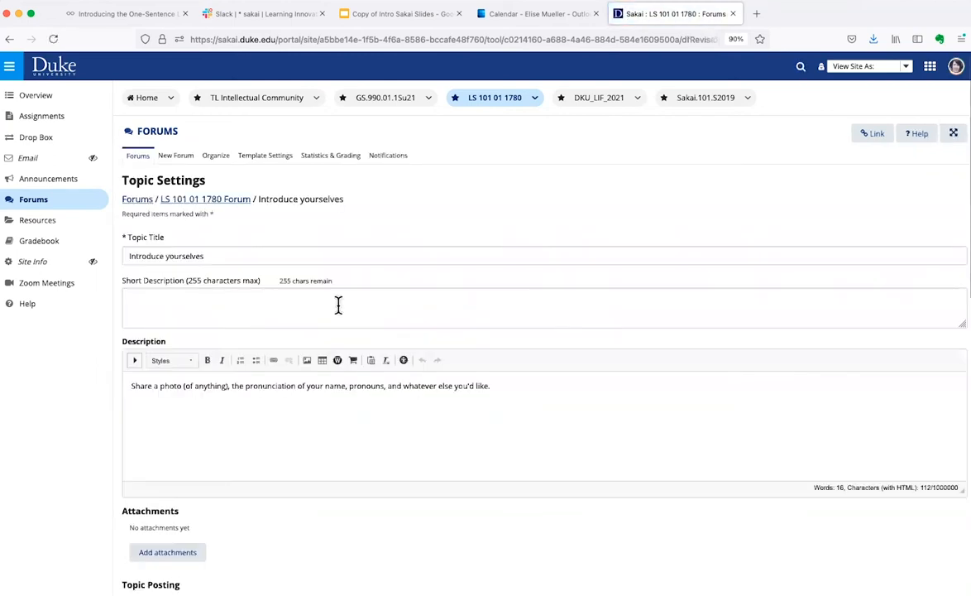
scroll(337, 305, "down", 5)
scroll(337, 304, "down", 5)
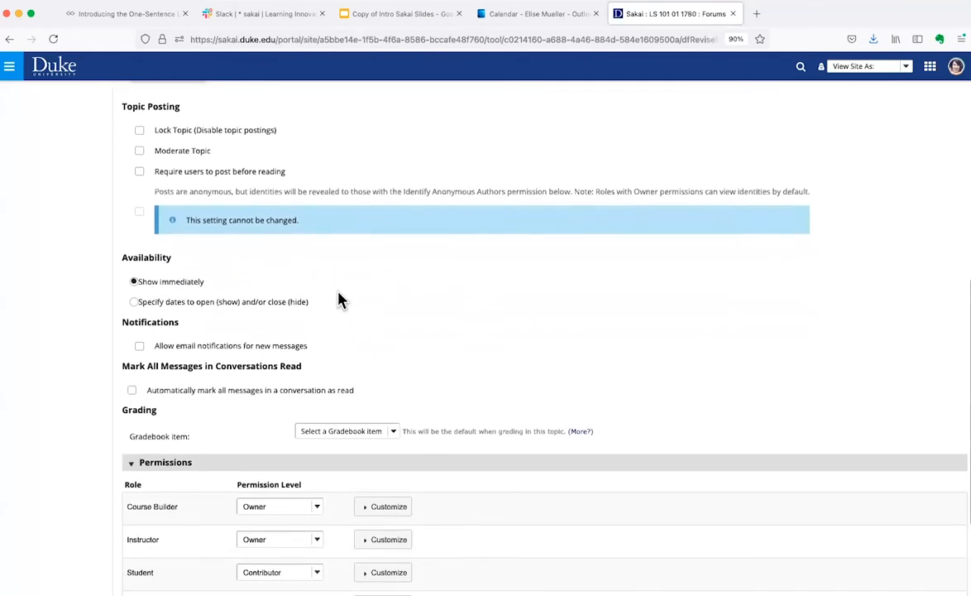
scroll(339, 302, "up", 1)
scroll(339, 300, "down", 4)
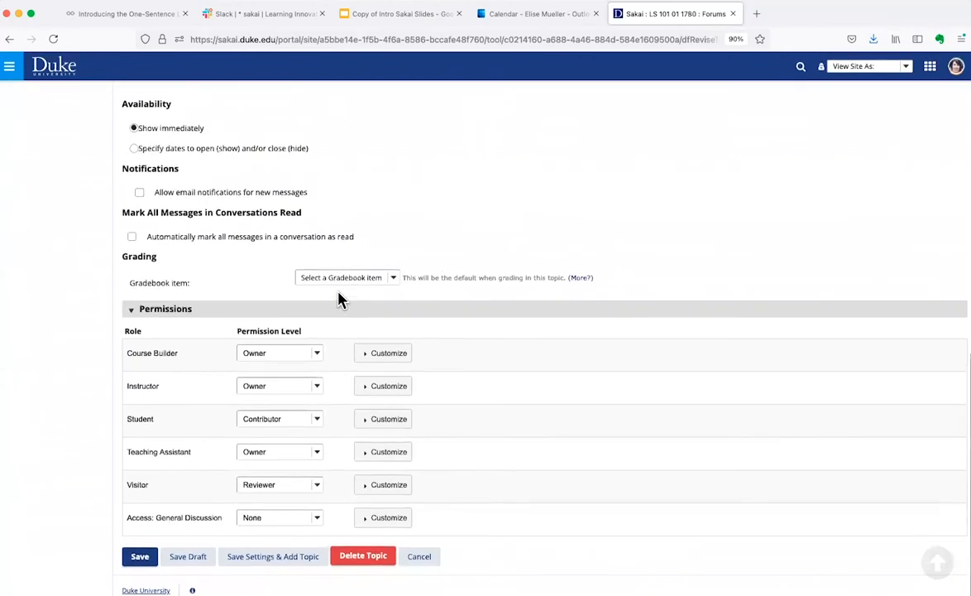
scroll(336, 298, "up", 1)
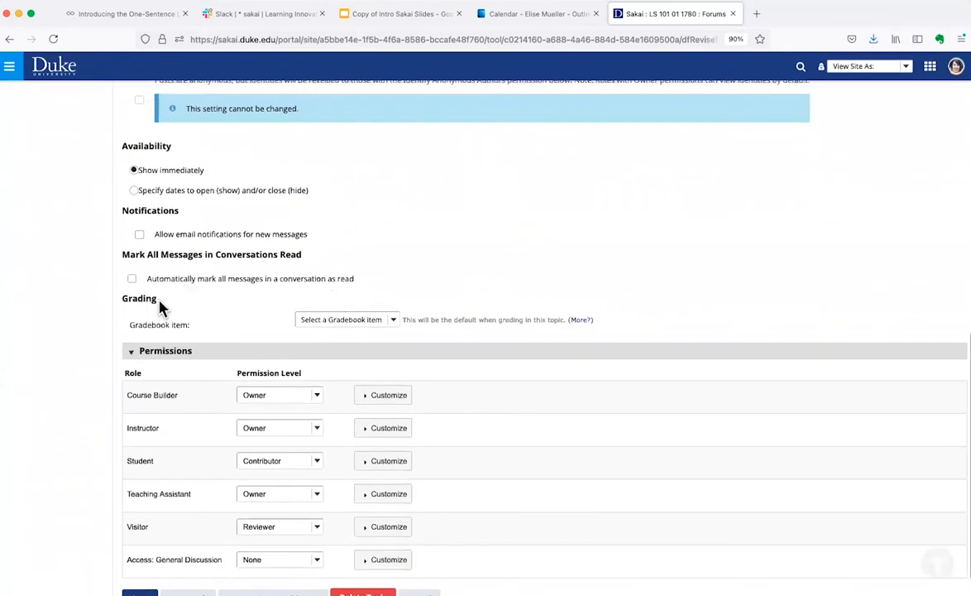
left_click(394, 319)
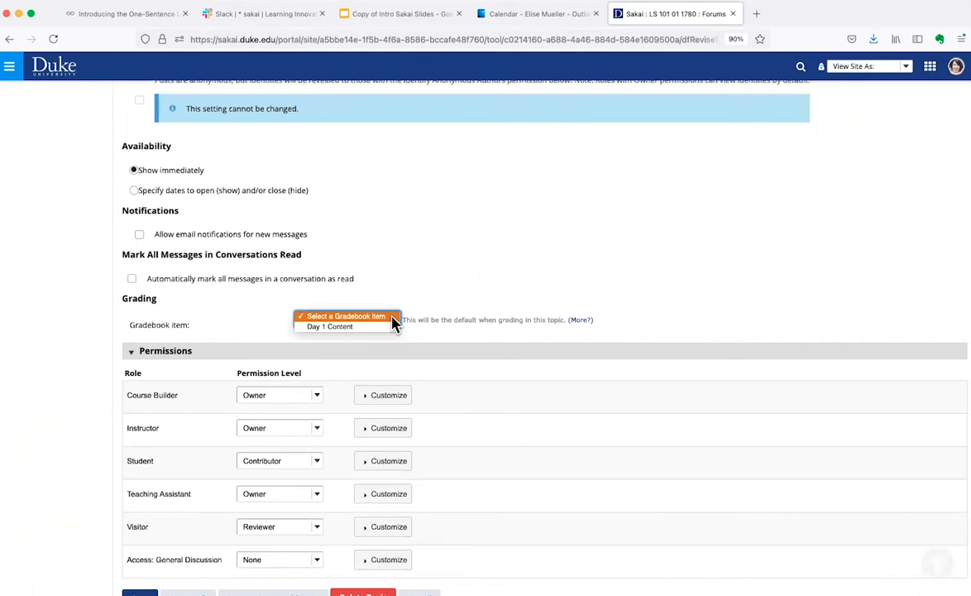
left_click(350, 327)
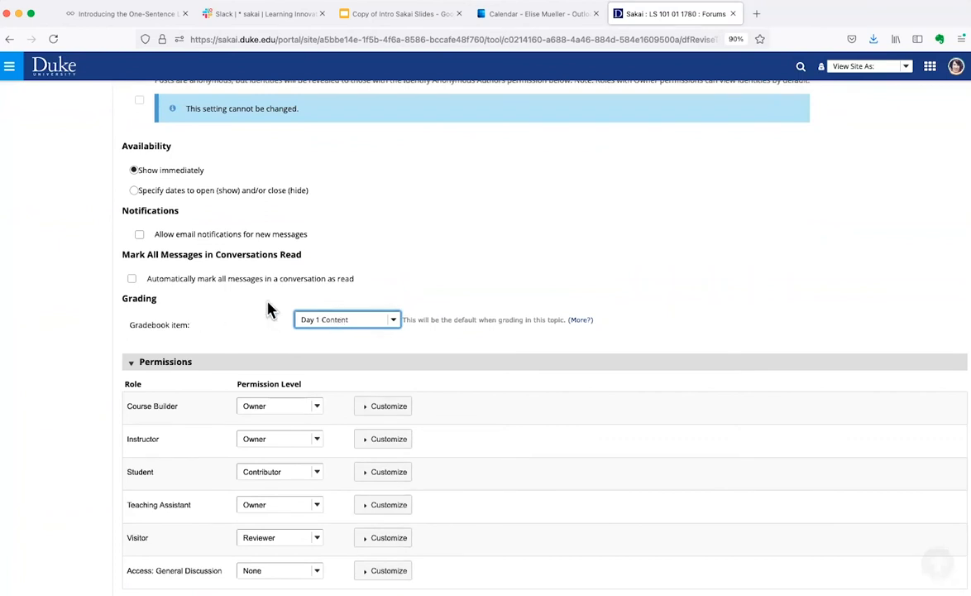
scroll(236, 381, "down", 2)
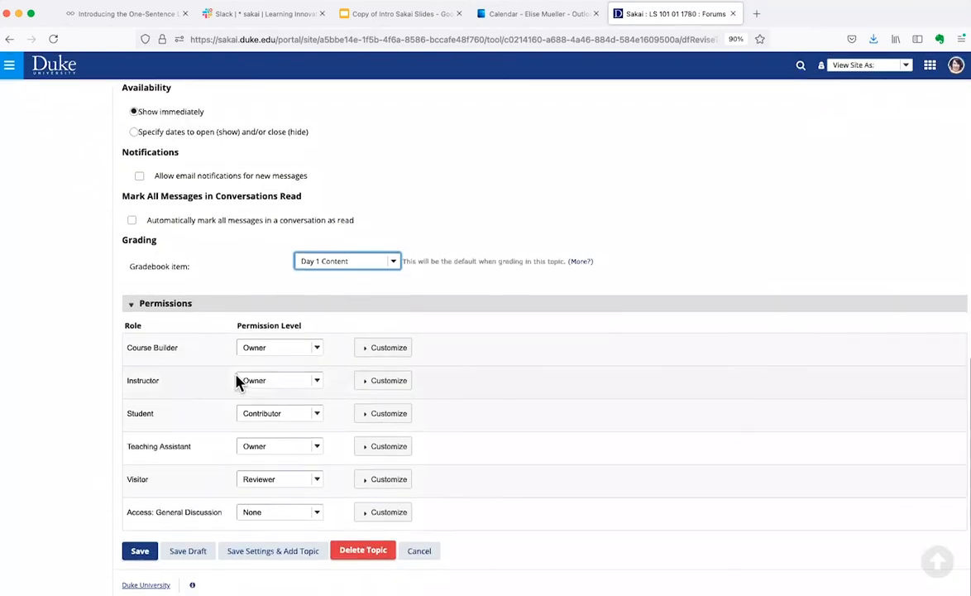
left_click(135, 560)
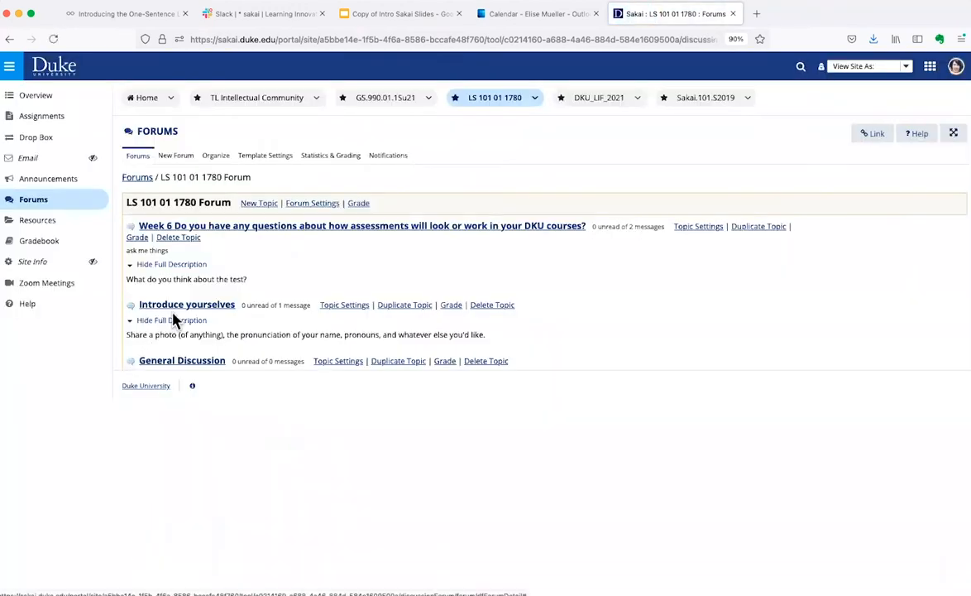
Step: View the conversation in the Introduce yourselves topic and examine the instructor's authored and read messages in the forum statistics
left_click(220, 308)
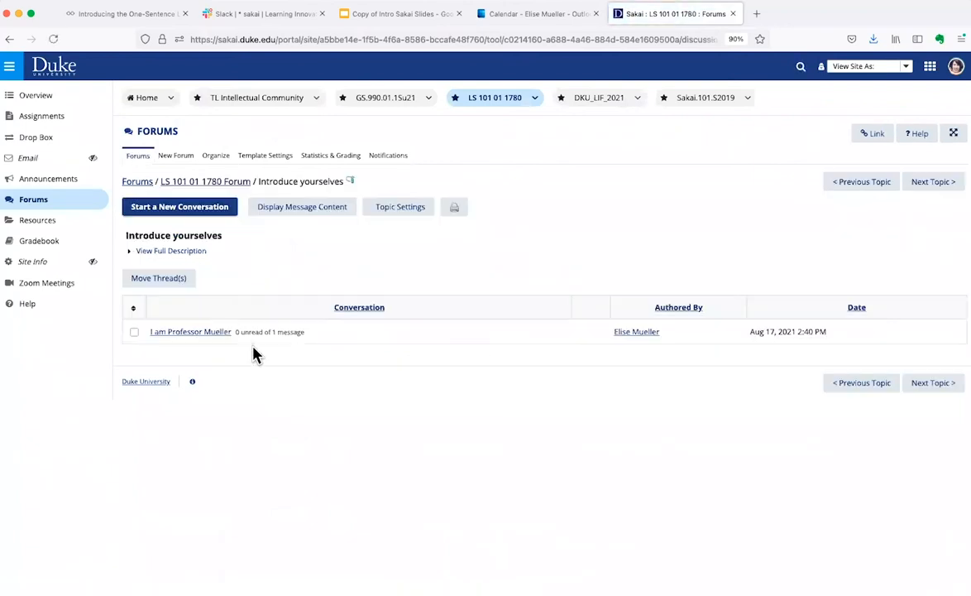
left_click(196, 333)
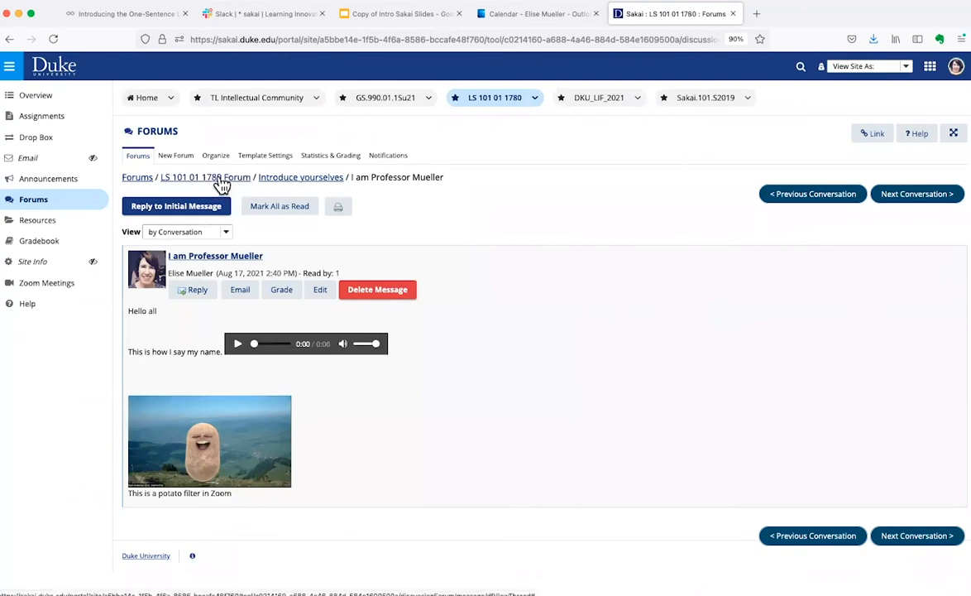
left_click(327, 166)
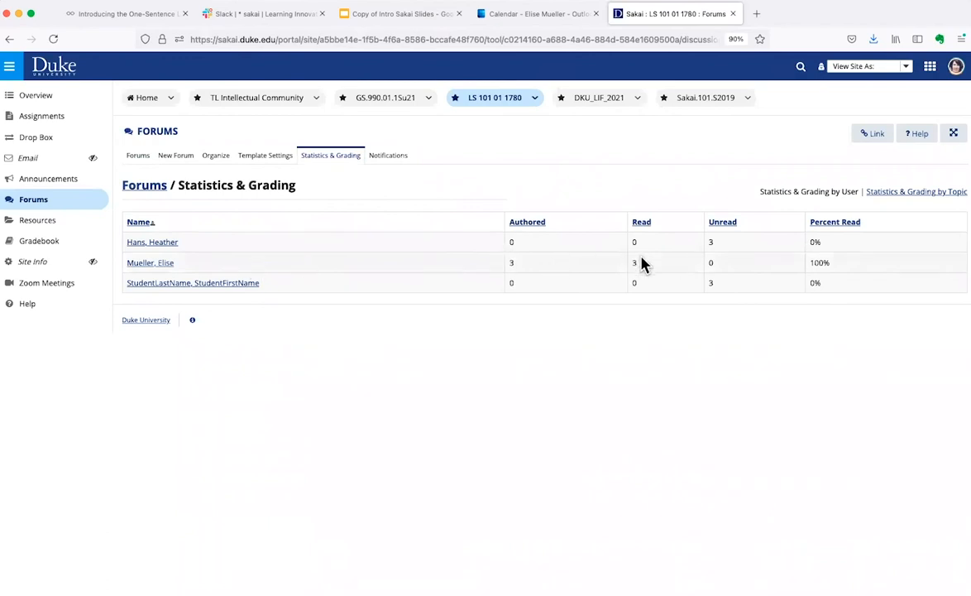
left_click(157, 268)
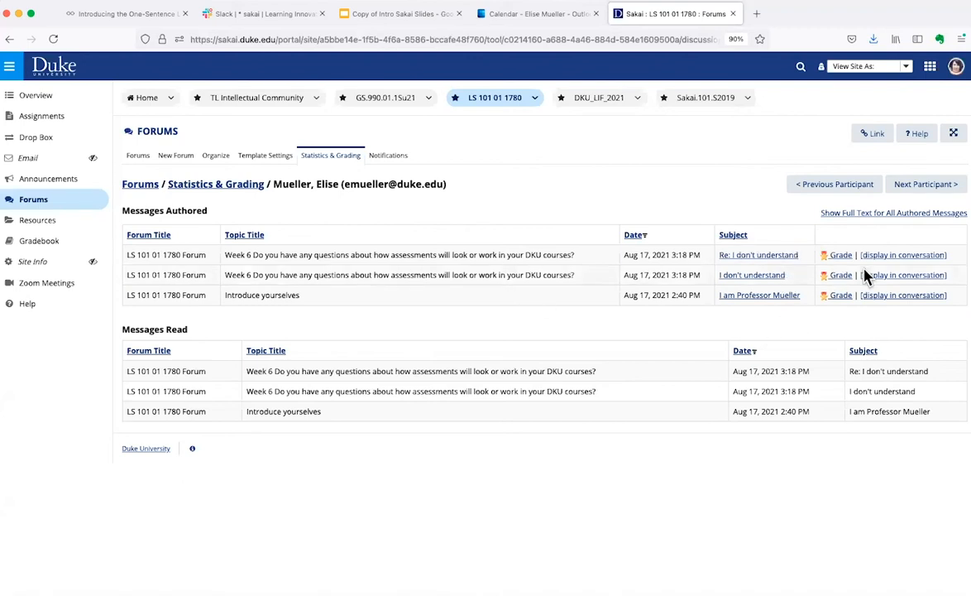
left_click(847, 283)
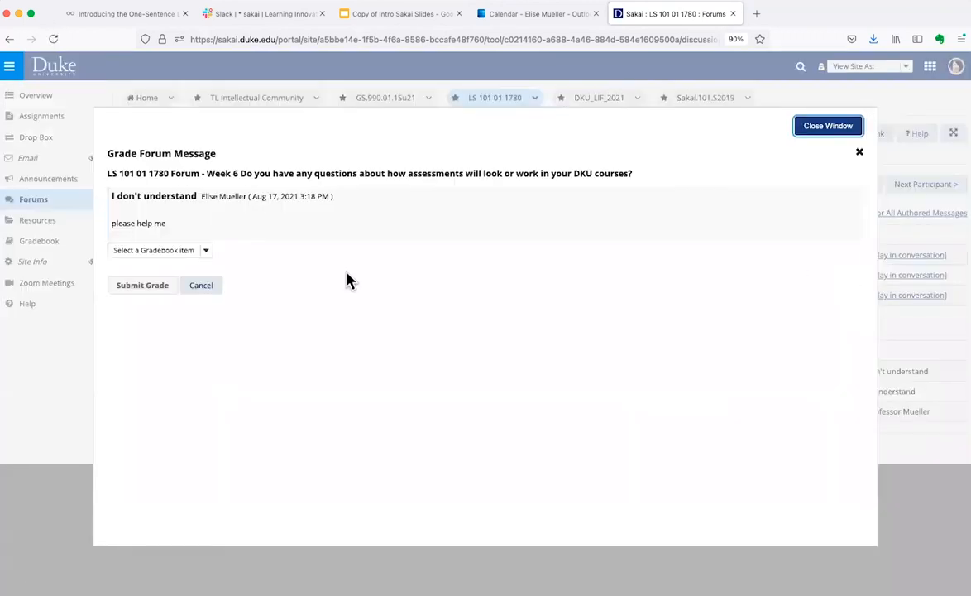
left_click(208, 256)
left_click(189, 264)
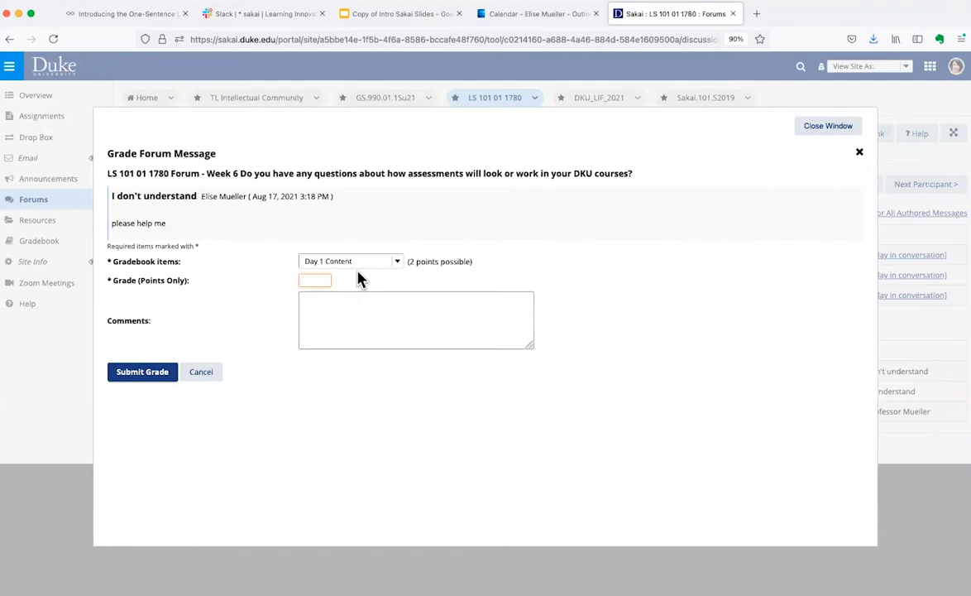
left_click(846, 128)
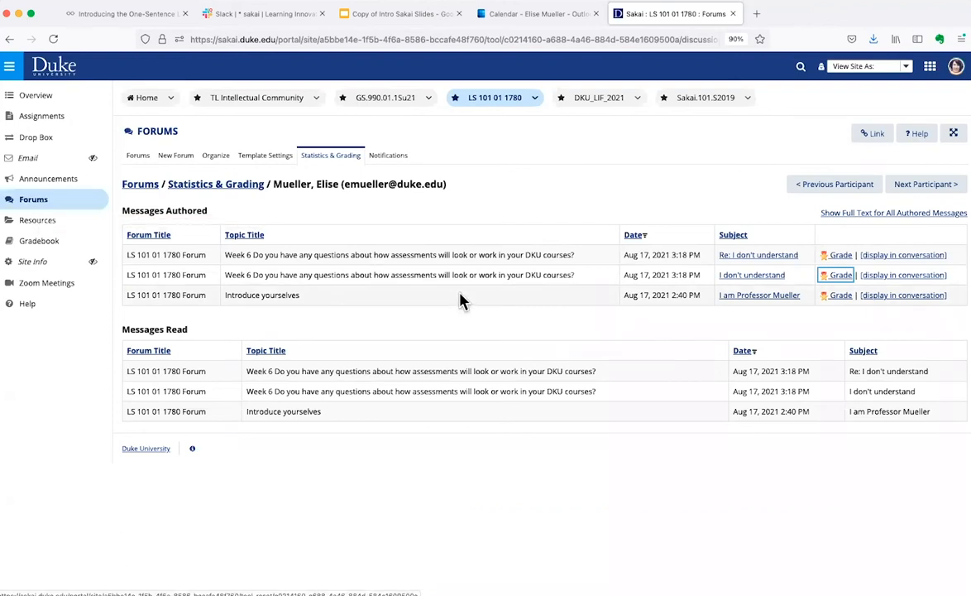
Step: Examine the grade and comment fields for the "I don't understand" message with the Day 1 Content gradebook item, without submitting a grade
left_click(837, 276)
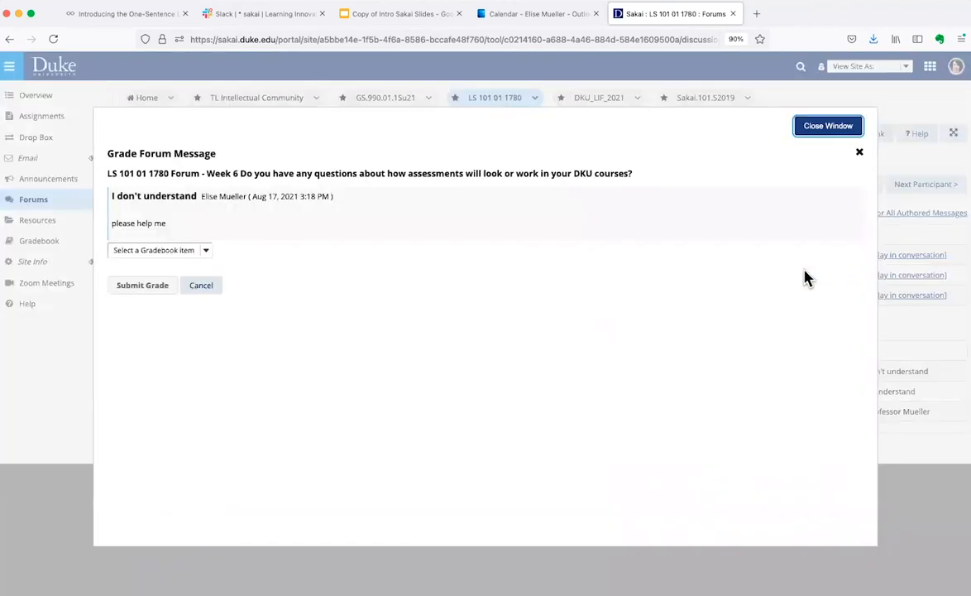
left_click(207, 258)
left_click(200, 259)
left_click(315, 281)
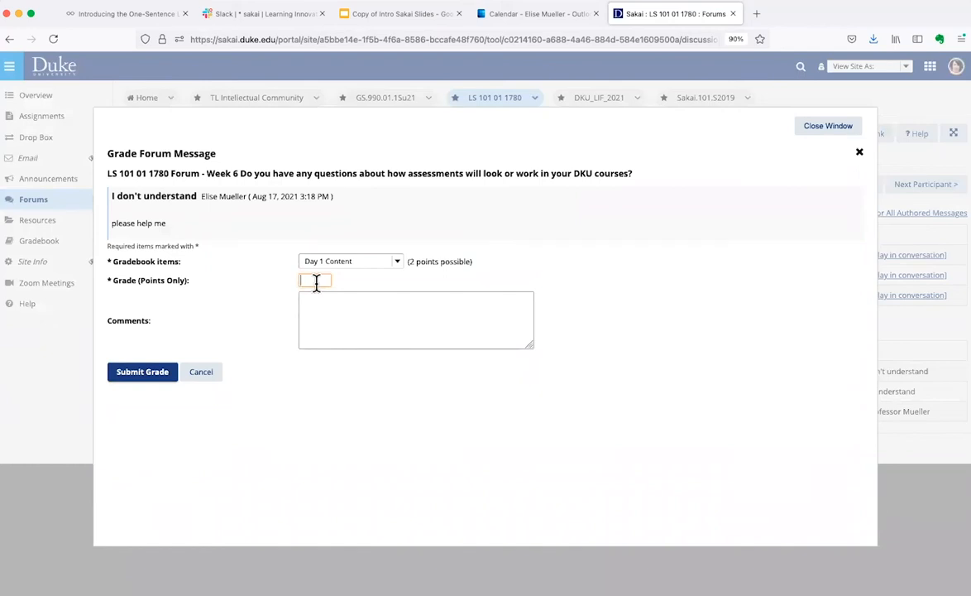
left_click(202, 373)
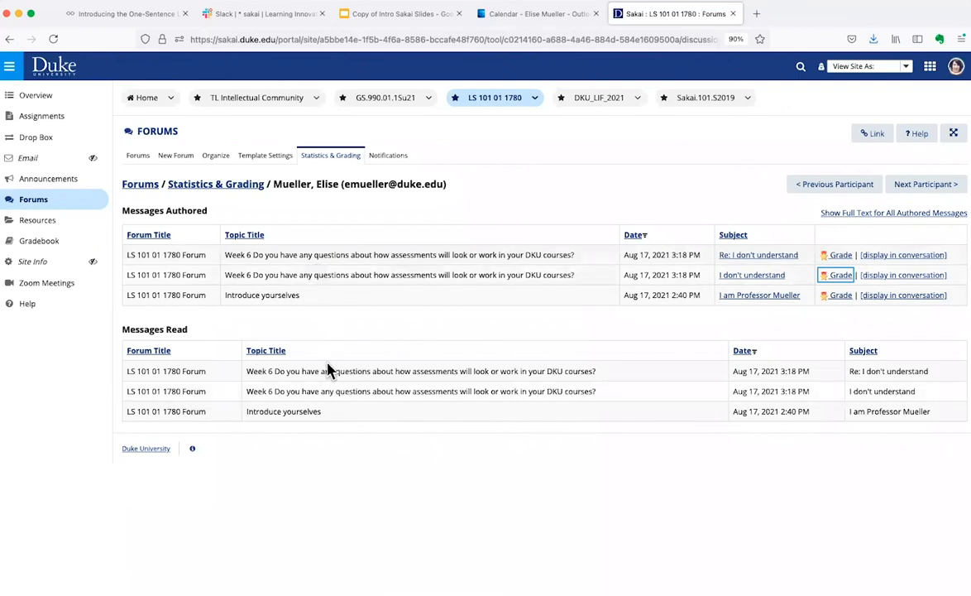
Step: Return to the forum statistics by user, view the first participant's authored and read messages, and advance to the following participant
left_click(316, 482)
left_click(234, 185)
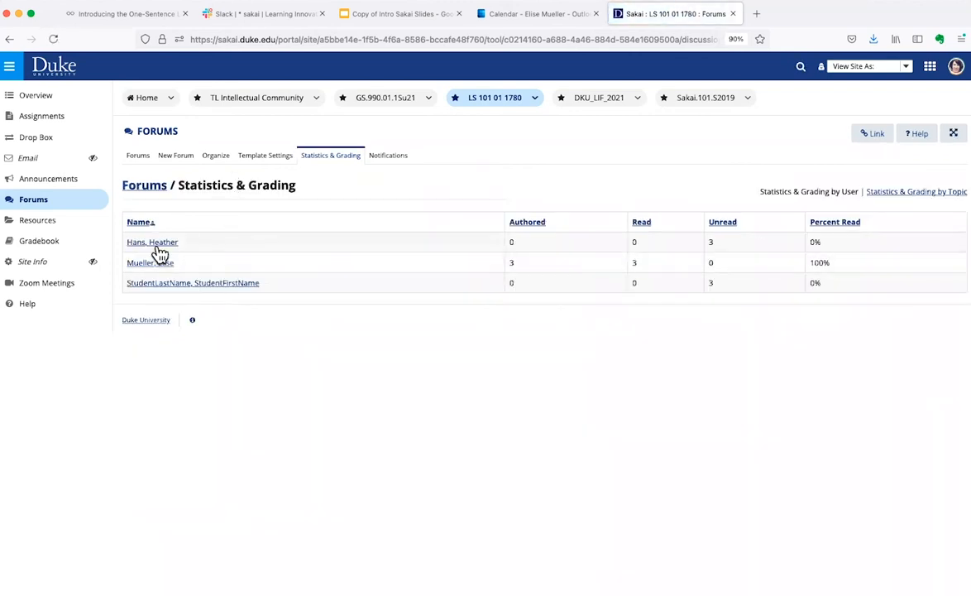
left_click(154, 243)
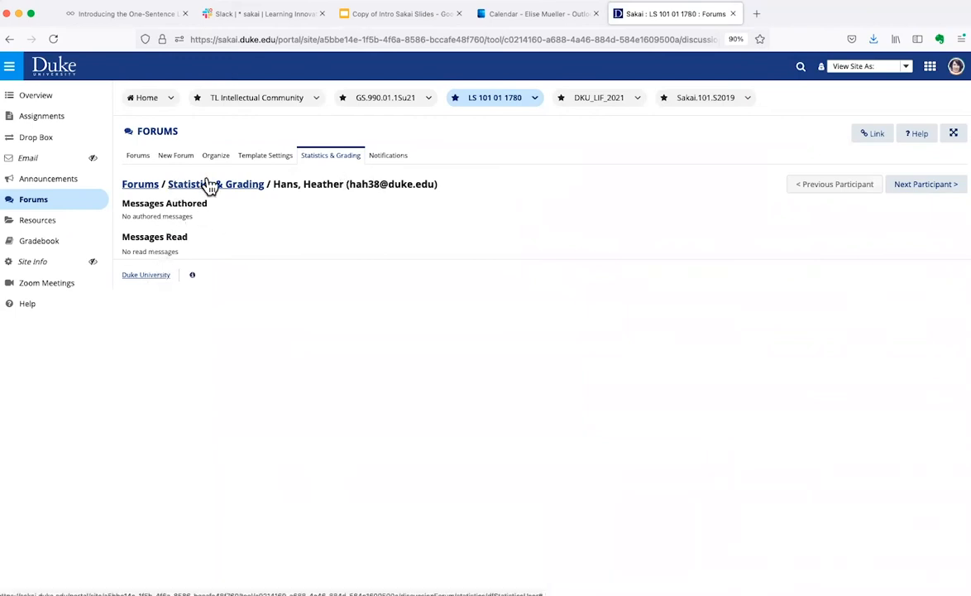
left_click(901, 190)
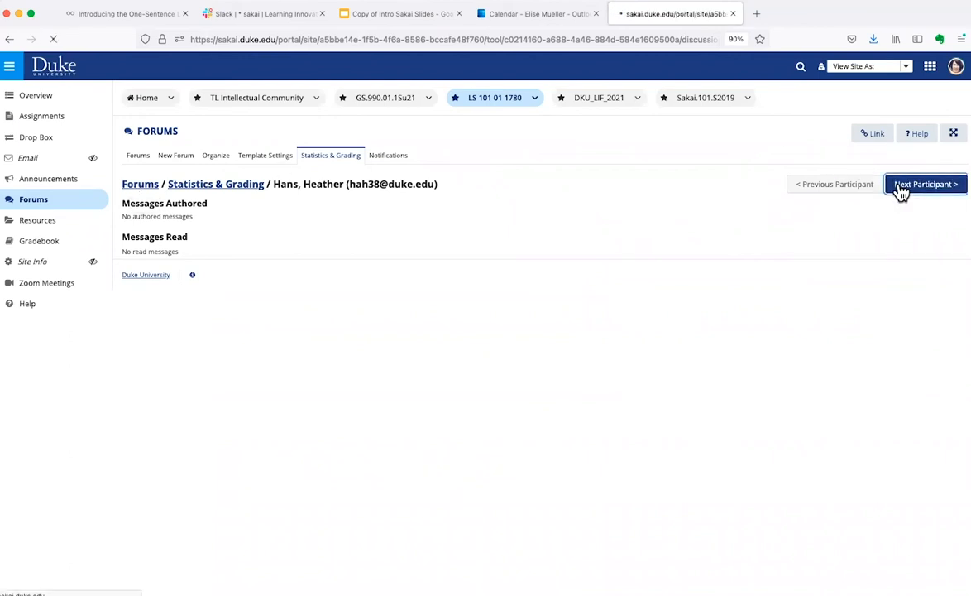
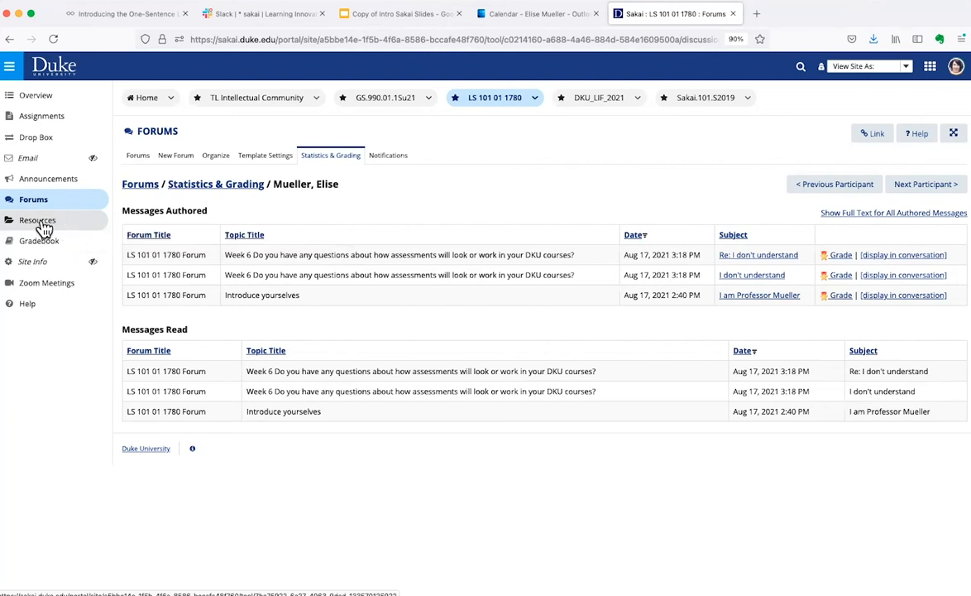
Step: Open the site's Resources and examine the add and manage actions available for the top-level LS 101 01 1780 Resources folder
left_click(38, 224)
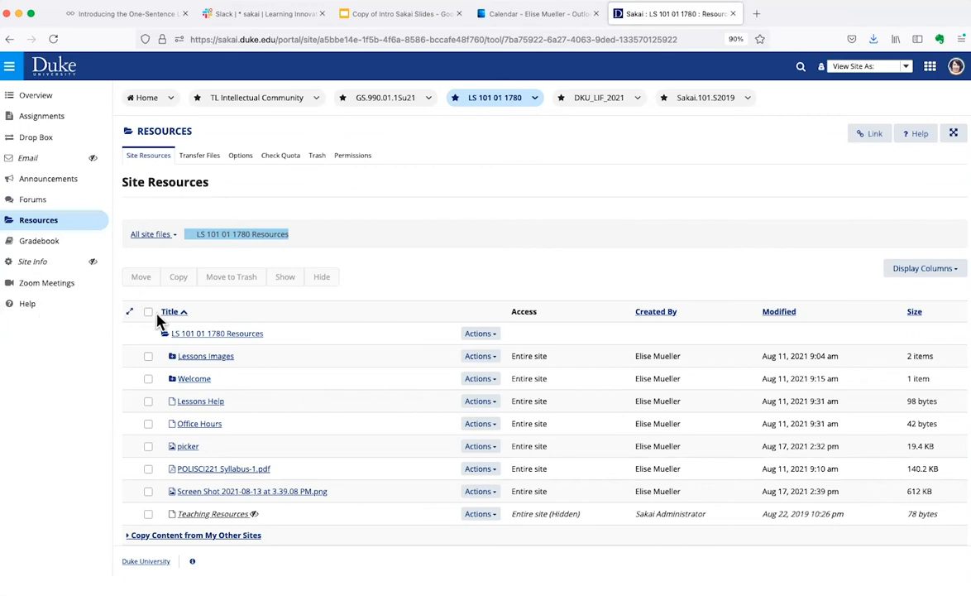
left_click(488, 335)
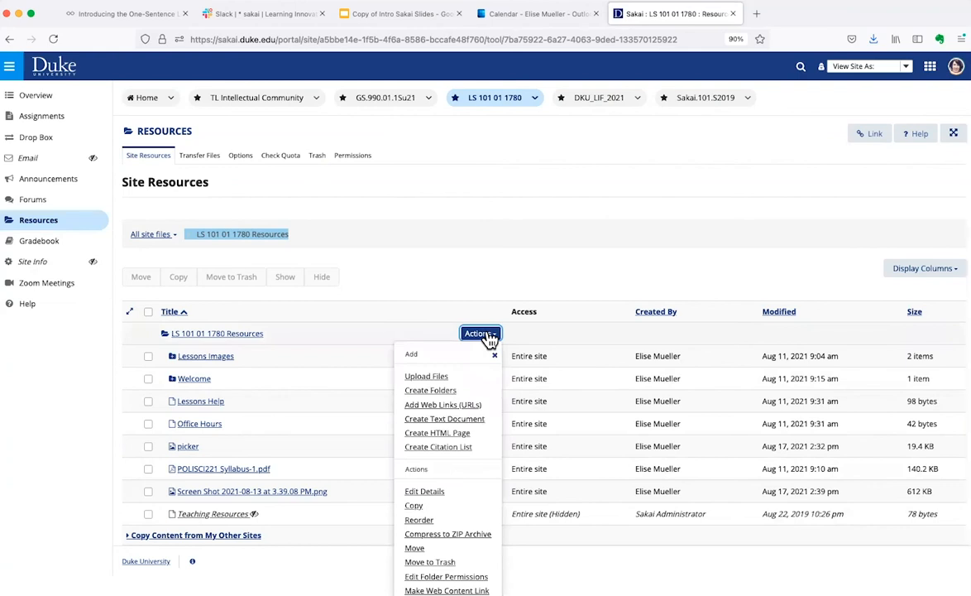
left_click(285, 315)
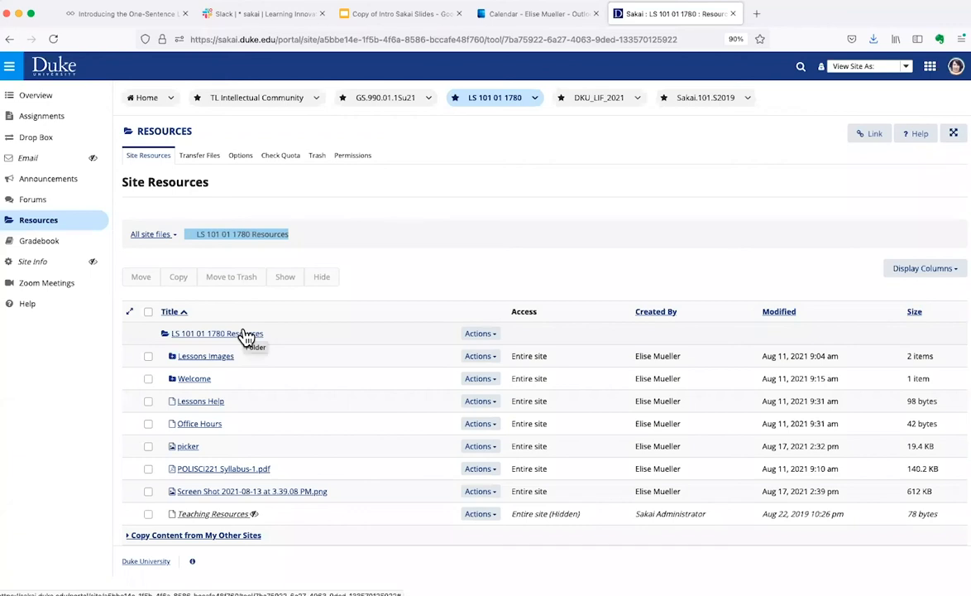
Step: Create a folder named Week 1 Materials in the top-level resources folder, reviewing its availability and access details
left_click(484, 334)
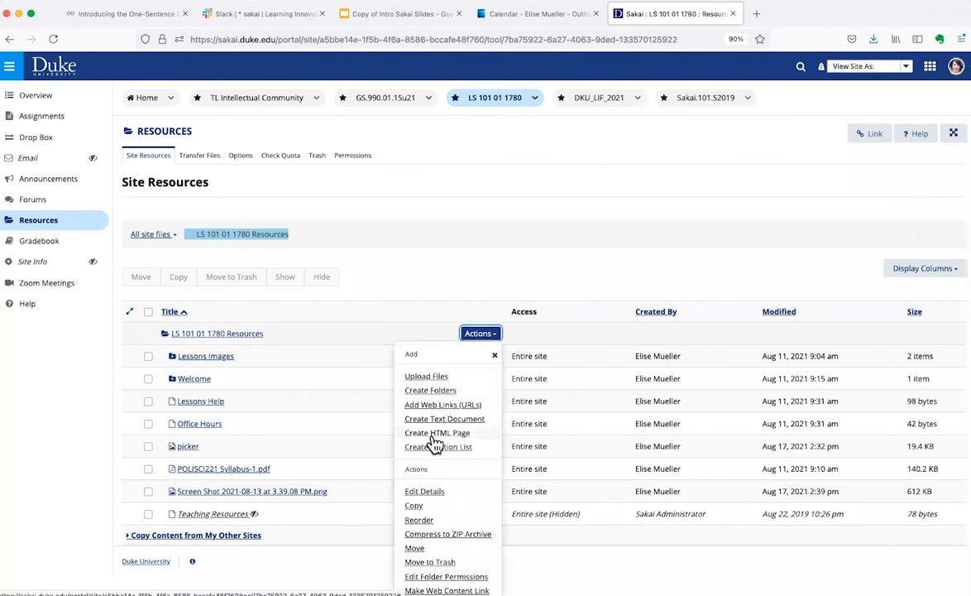
scroll(435, 445, "down", 1)
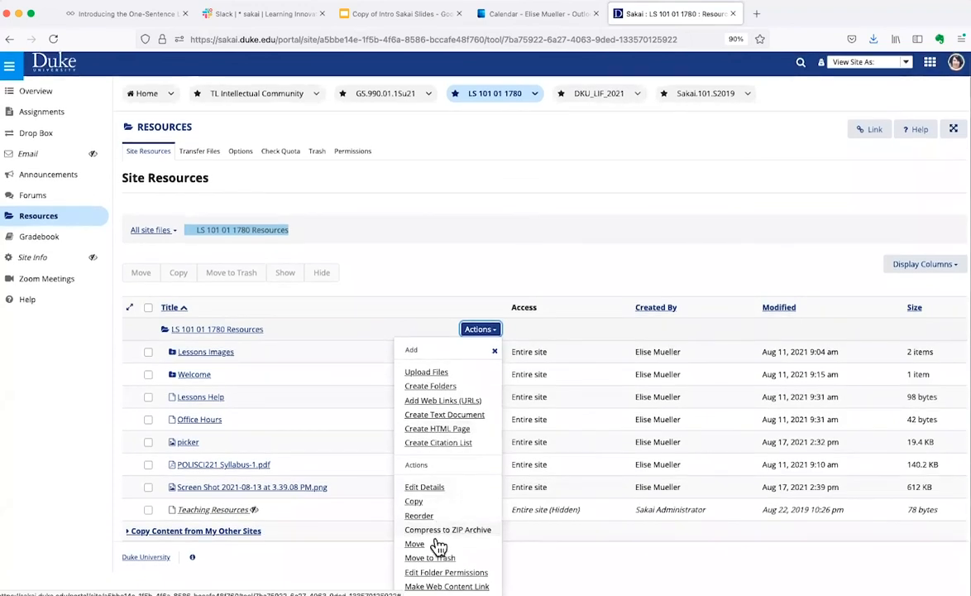
left_click(435, 387)
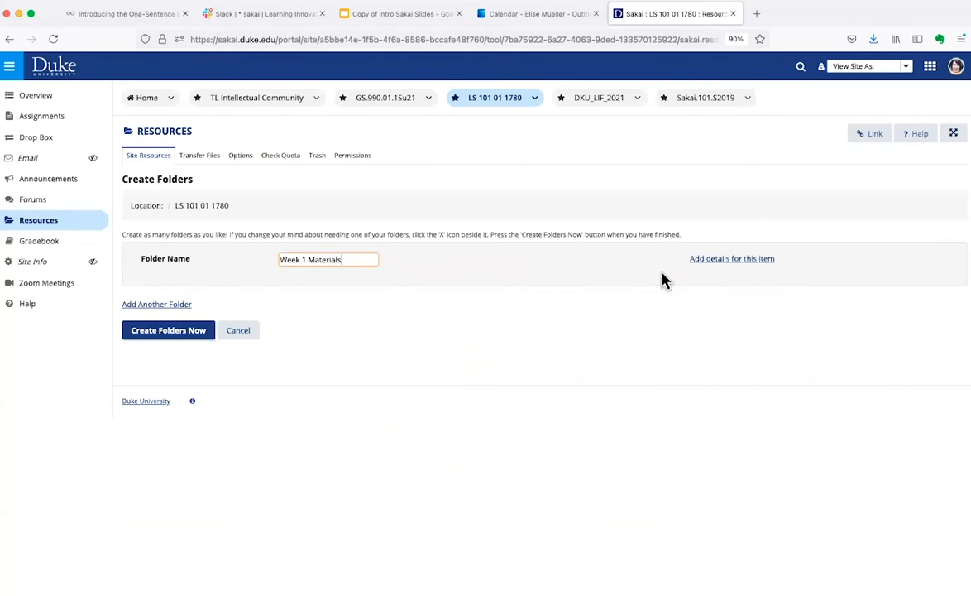
left_click(705, 260)
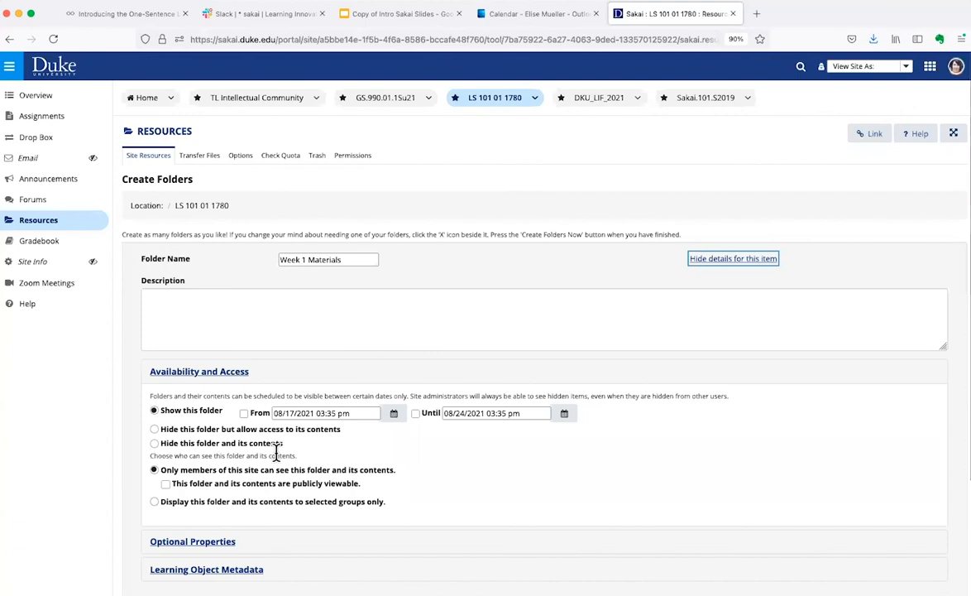
scroll(277, 451, "down", 1)
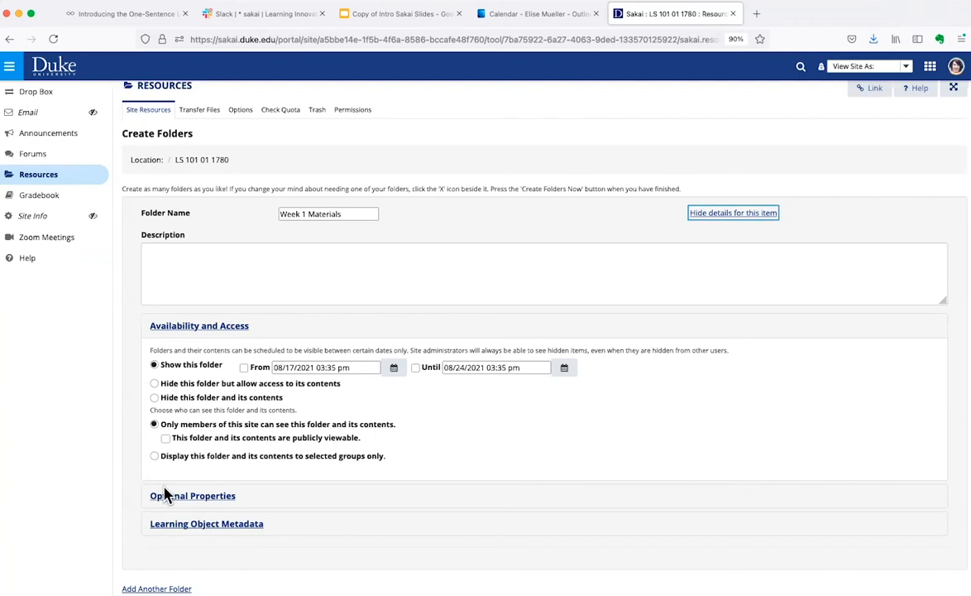
scroll(256, 547, "down", 2)
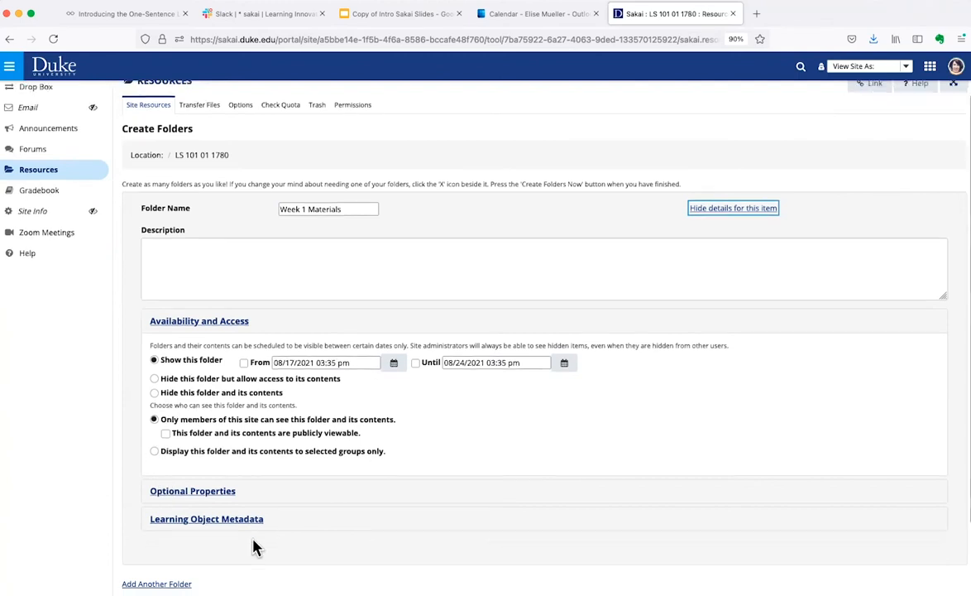
left_click(182, 527)
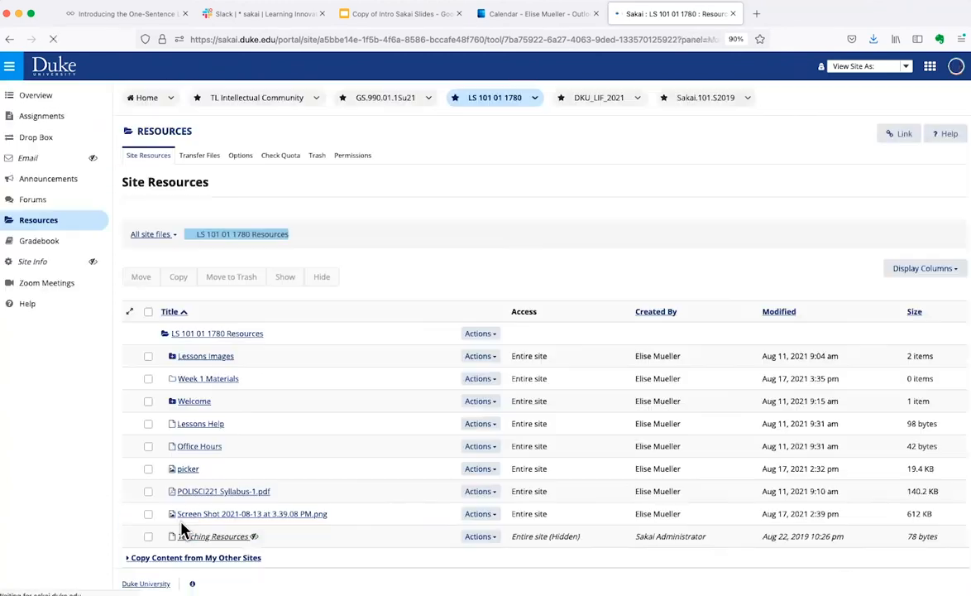
left_click(478, 334)
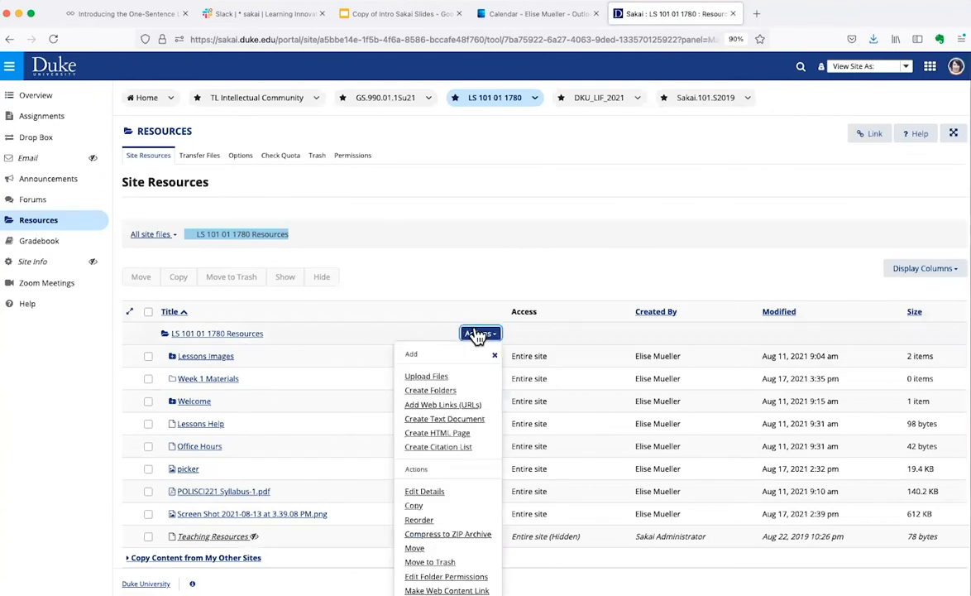
left_click(430, 392)
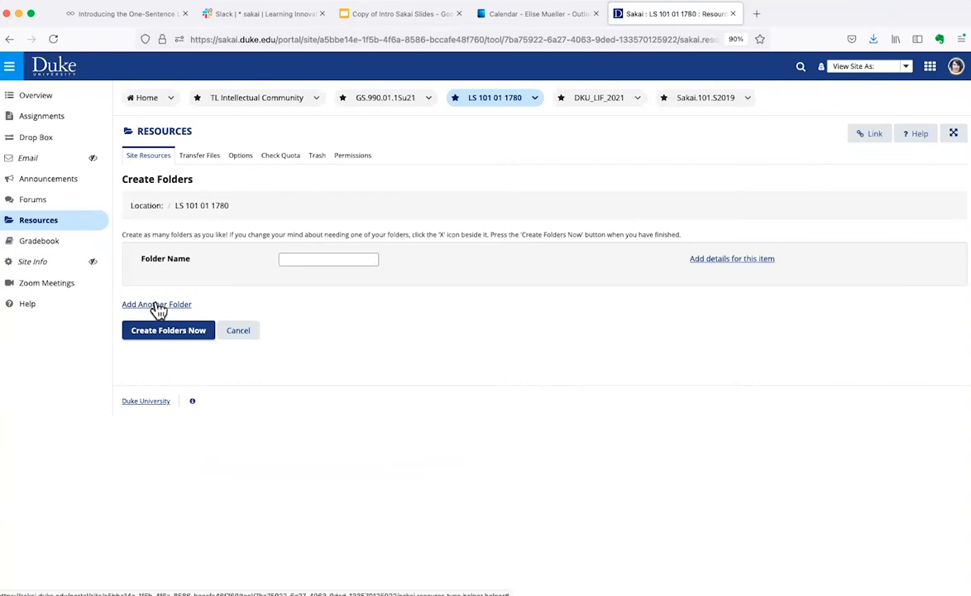
left_click(158, 306)
left_click(158, 327)
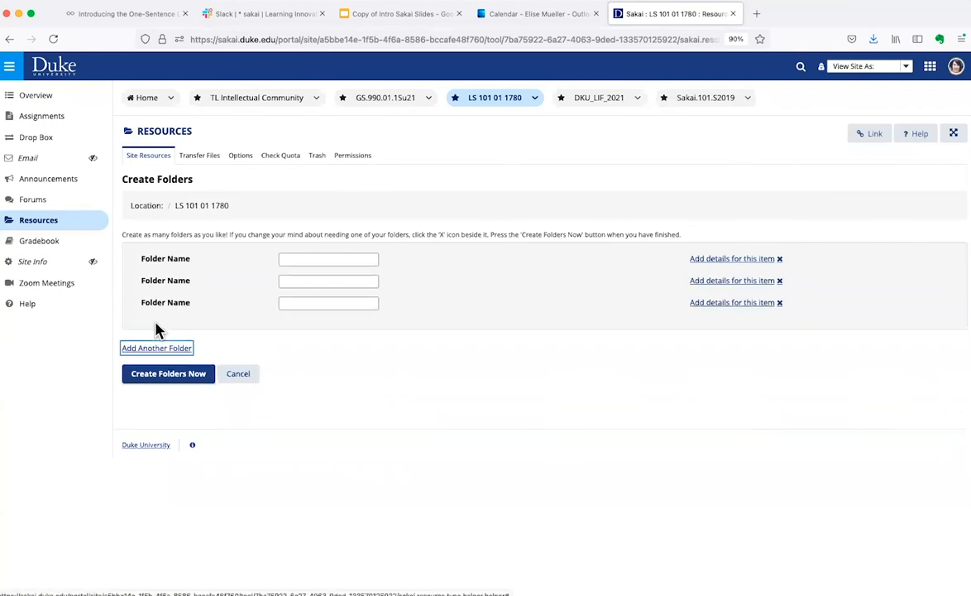
left_click(153, 351)
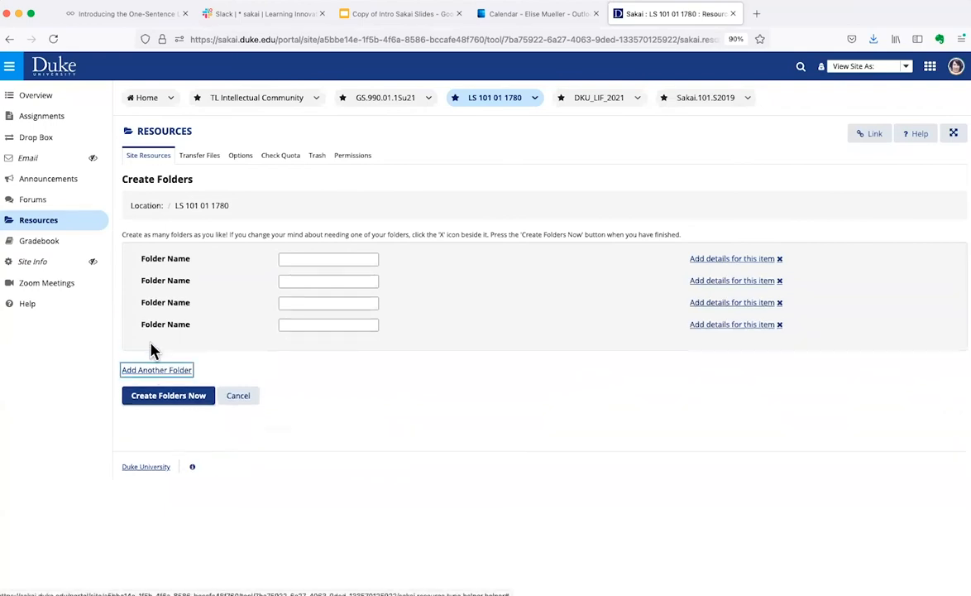
left_click(241, 397)
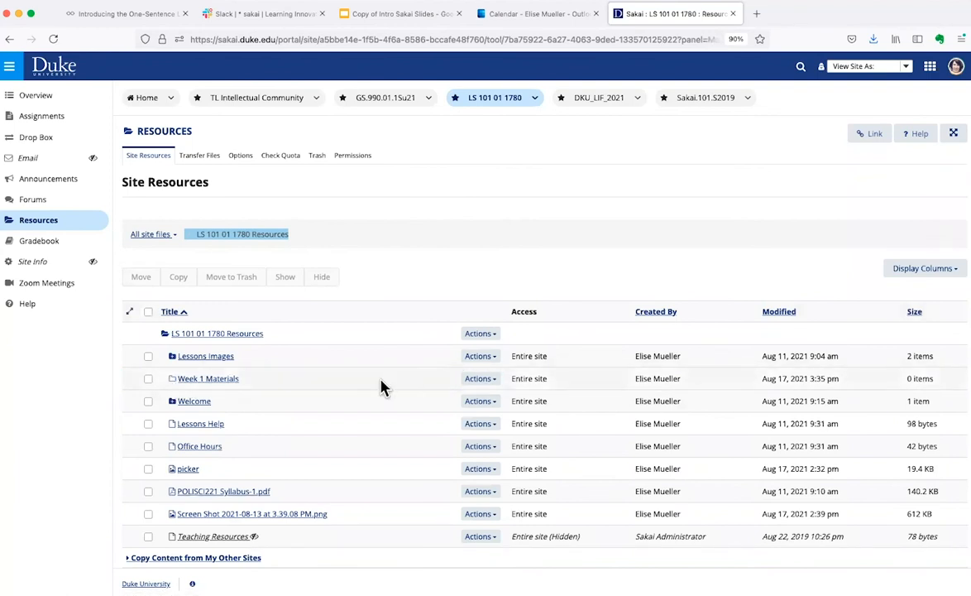
Step: Add the Readings week 1 and Slides week 1 files from the Sakai Training folder to an upload into Week 1 Materials
left_click(492, 380)
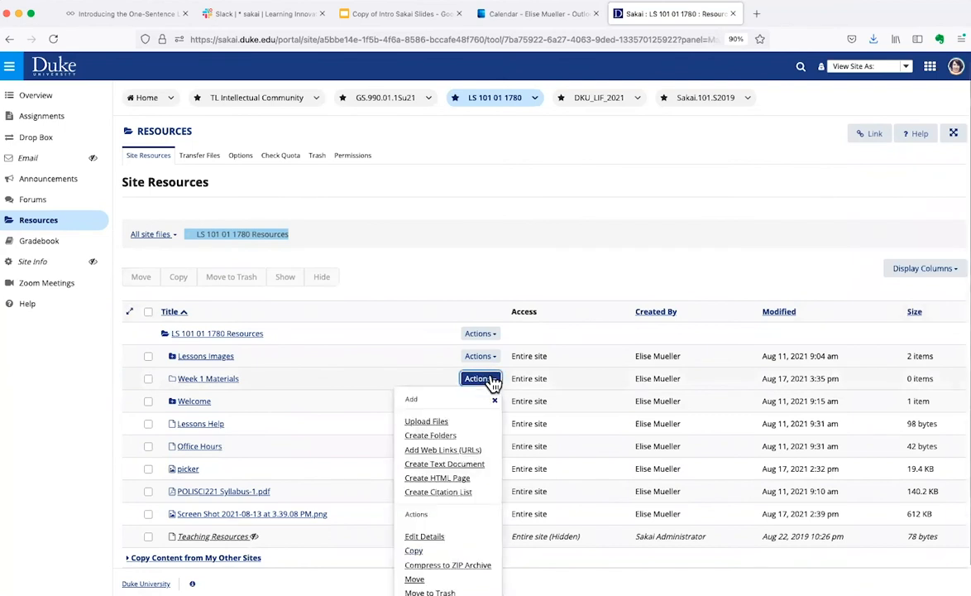
left_click(438, 425)
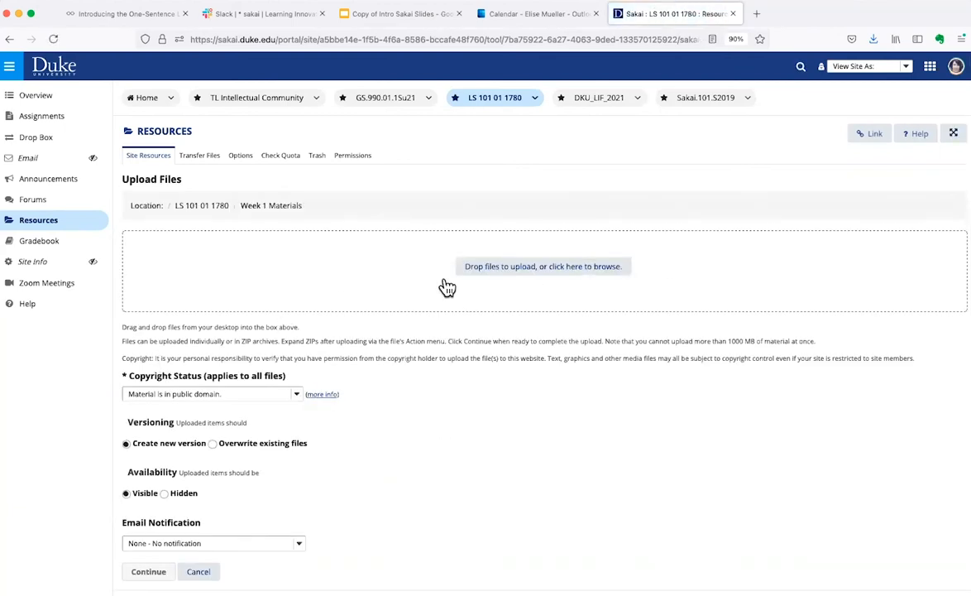
left_click(572, 271)
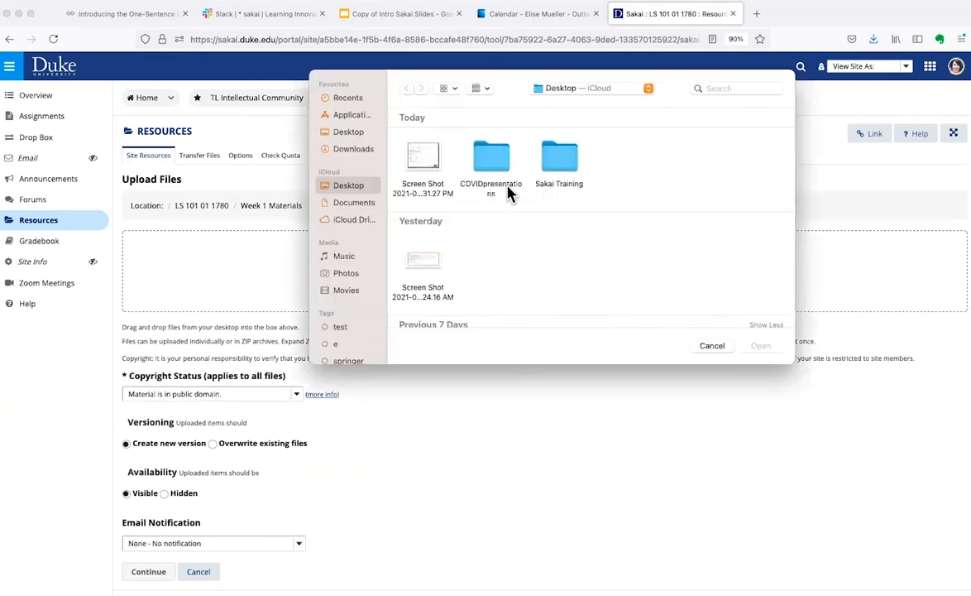
double_click(565, 168)
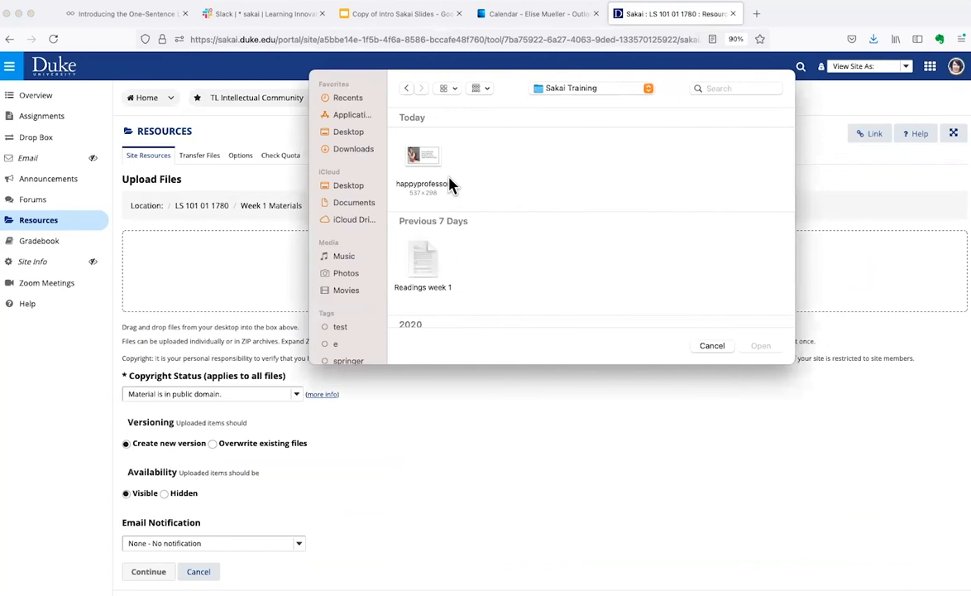
left_click(423, 263)
scroll(422, 265, "down", 2)
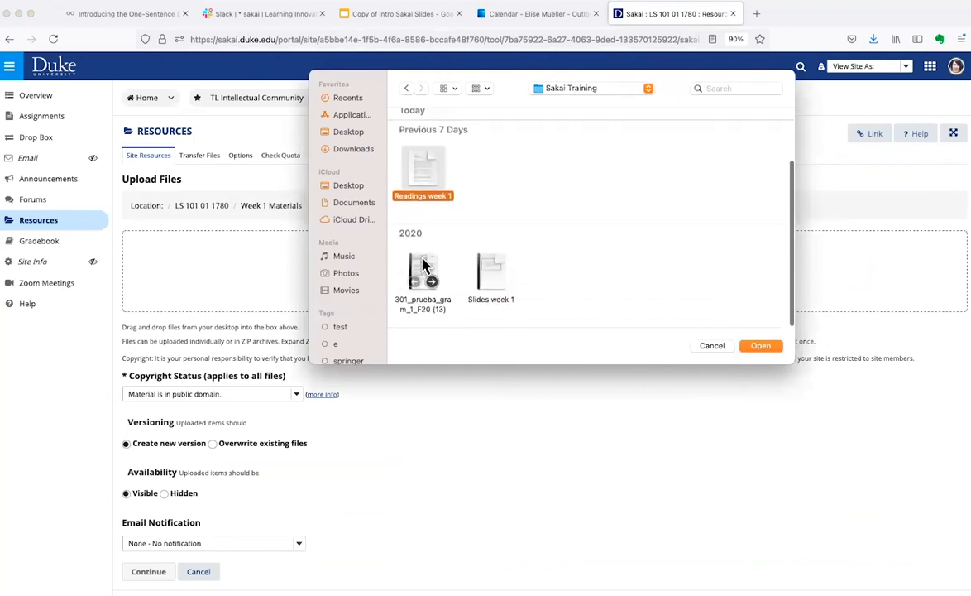
left_click(511, 257)
left_click(428, 184)
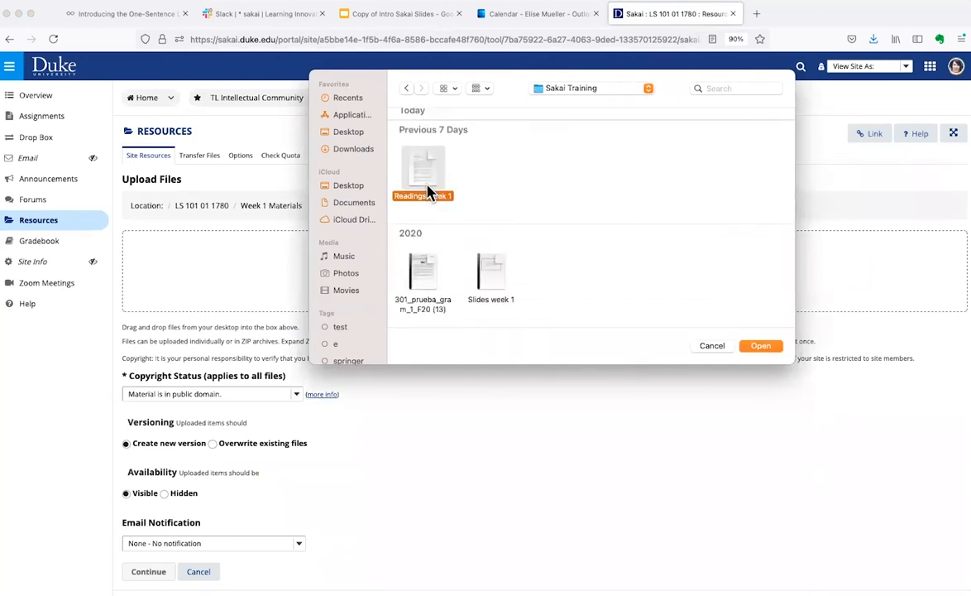
left_click(493, 267, "super")
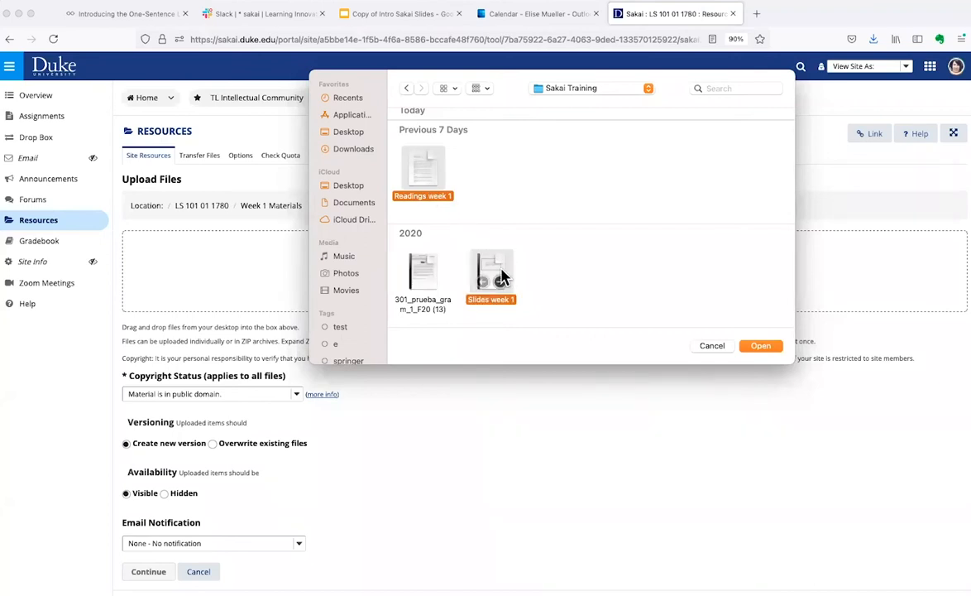
left_click(759, 345)
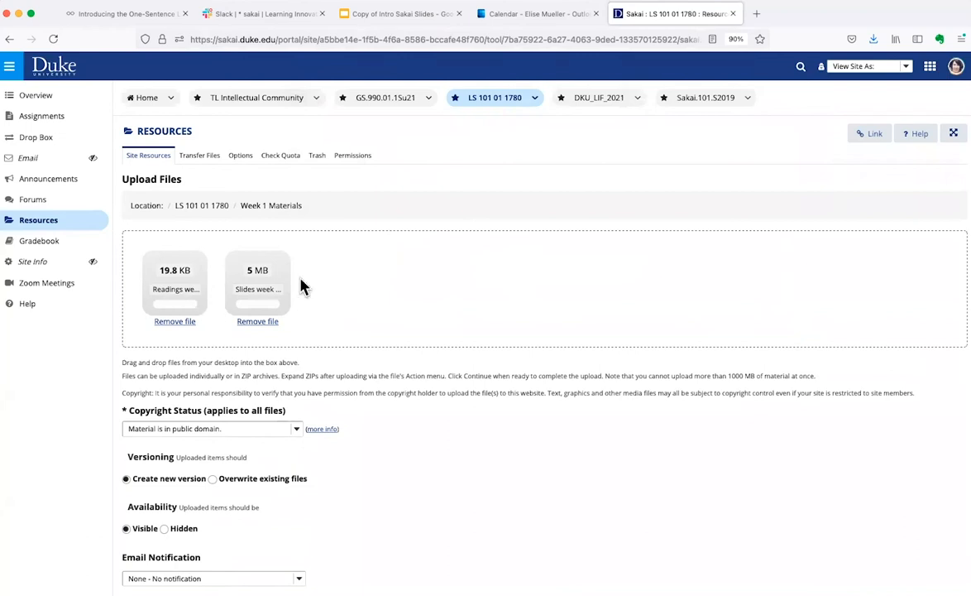
Step: Keep the email notification at None - No notification and complete the upload of both files
scroll(368, 288, "down", 1)
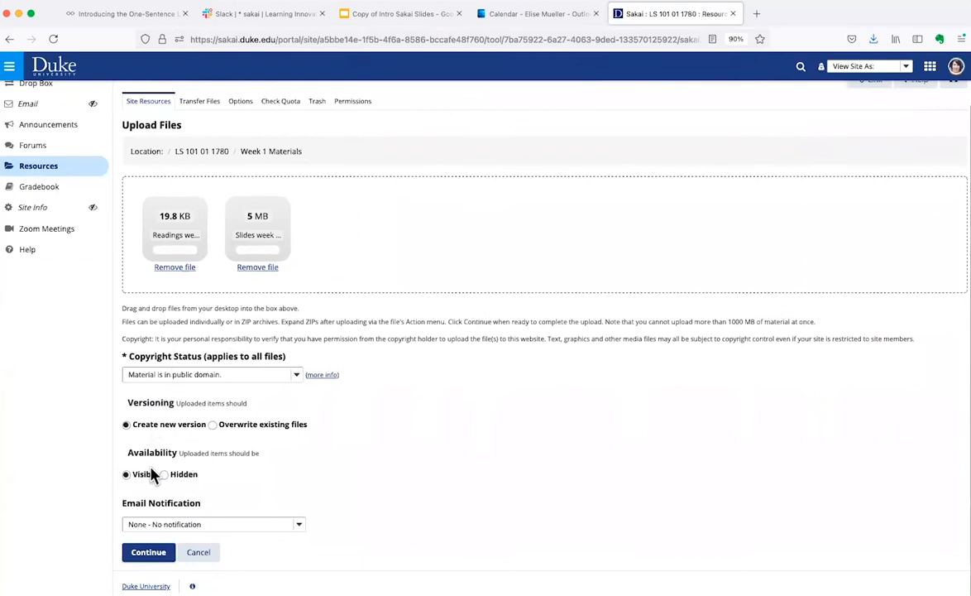
left_click(191, 523)
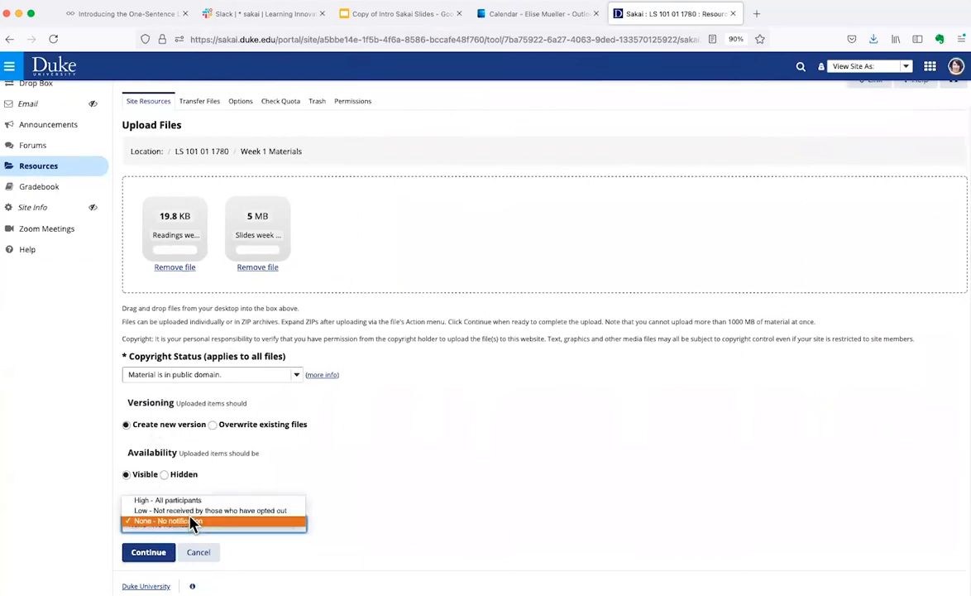
left_click(191, 521)
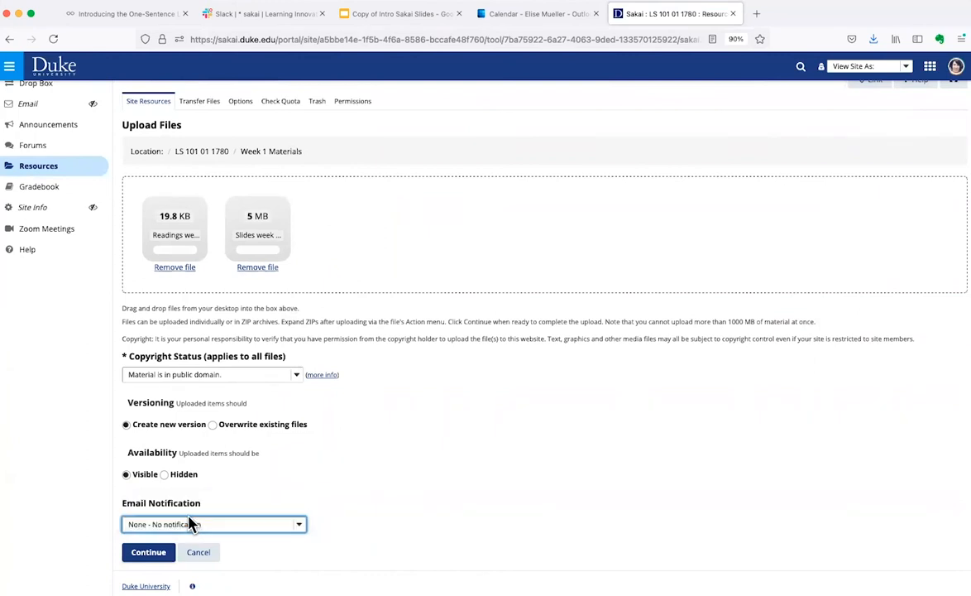
left_click(151, 556)
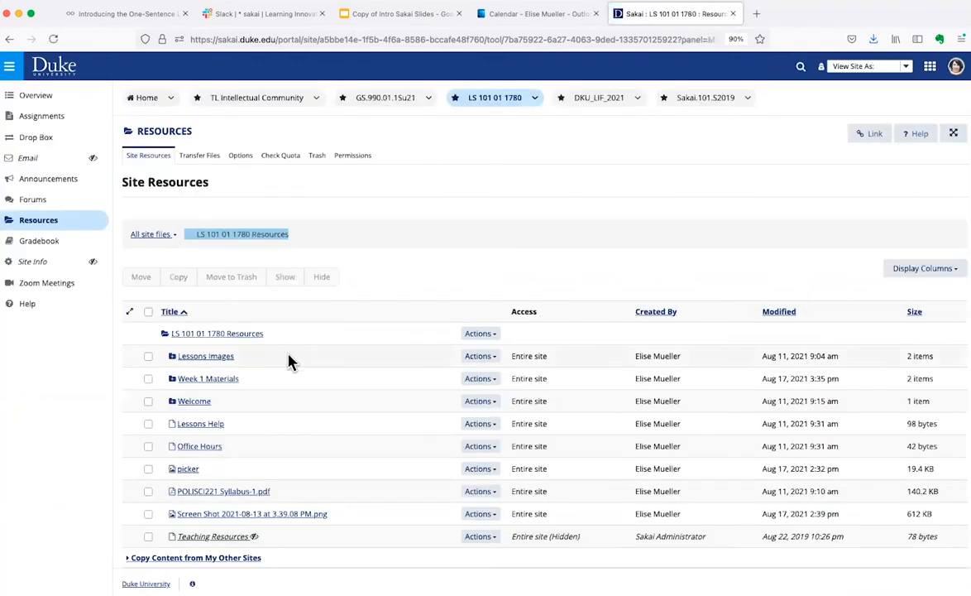
Step: Open the Week 1 Materials folder and examine its actions and the Upload New Version page for Readings week 1.docx, without uploading anything
left_click(211, 383)
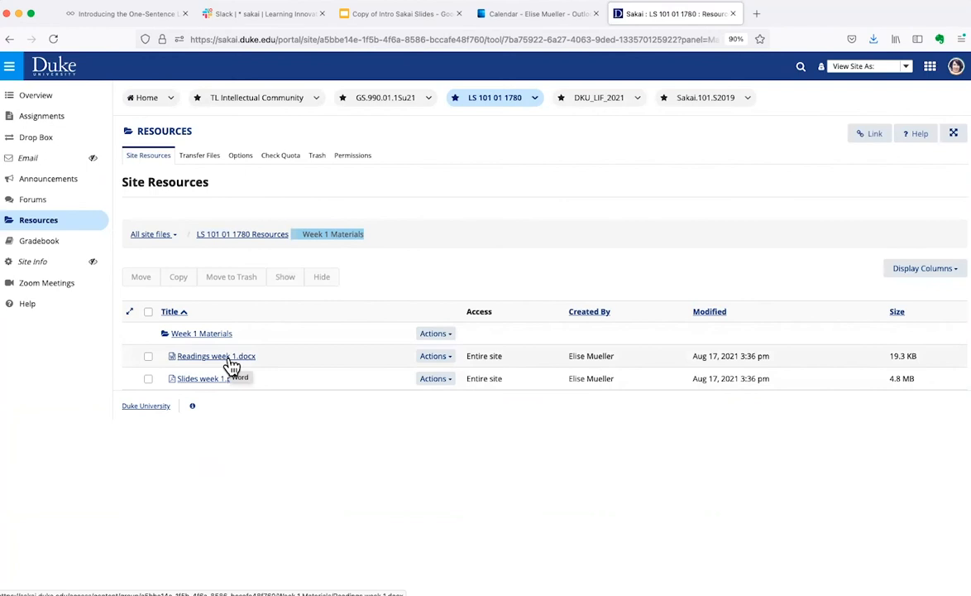
left_click(453, 337)
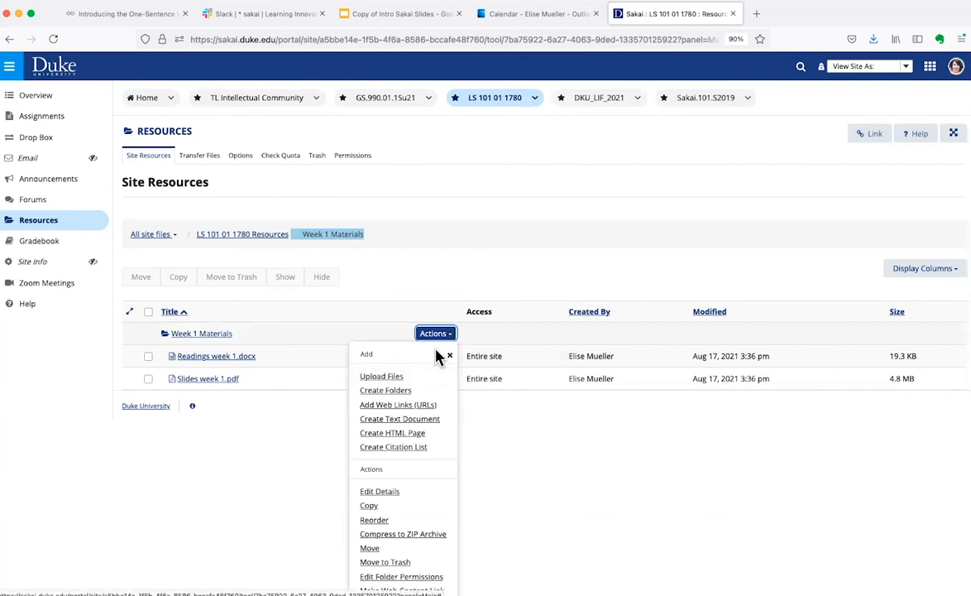
left_click(516, 447)
left_click(436, 357)
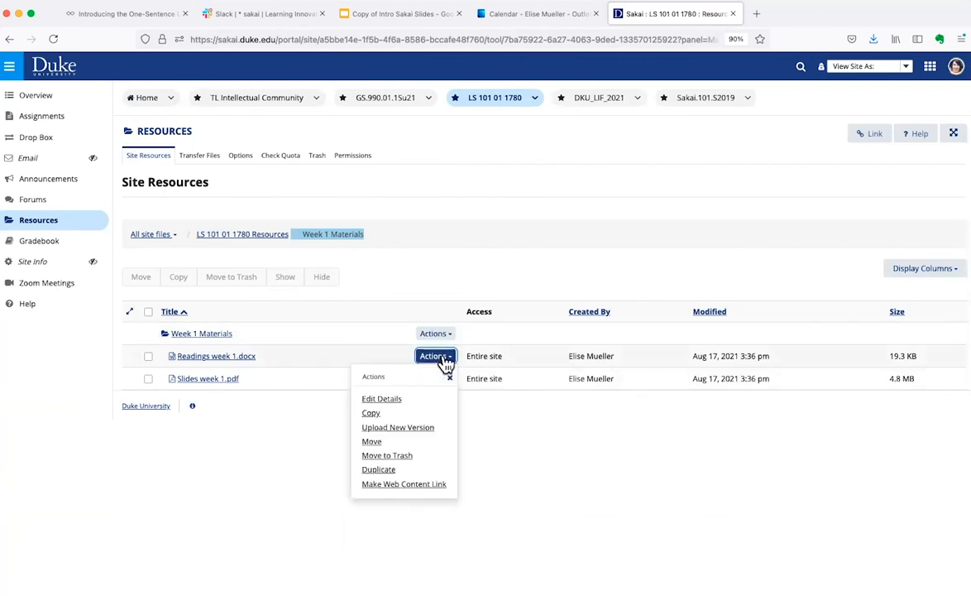
left_click(383, 429)
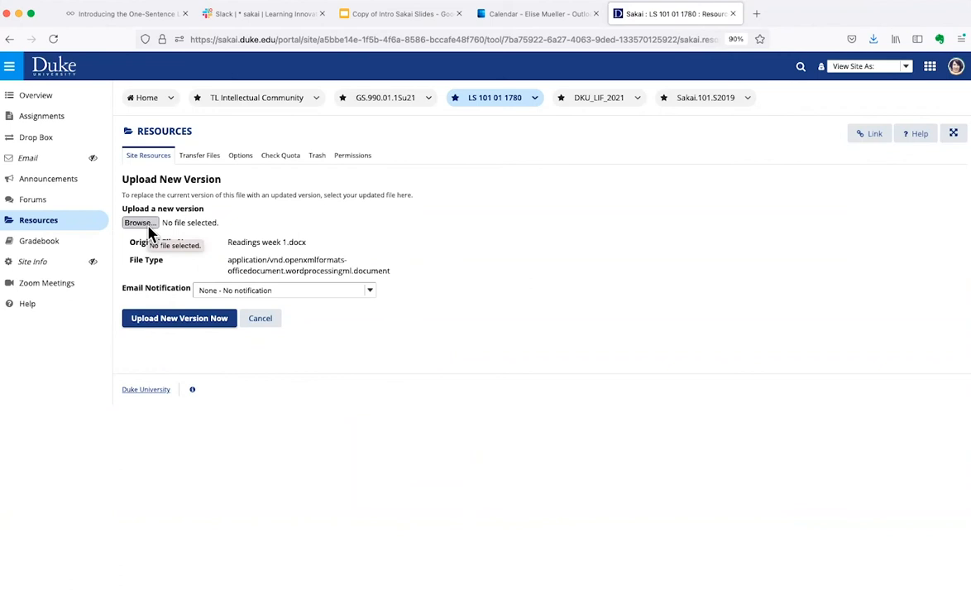
left_click(163, 135)
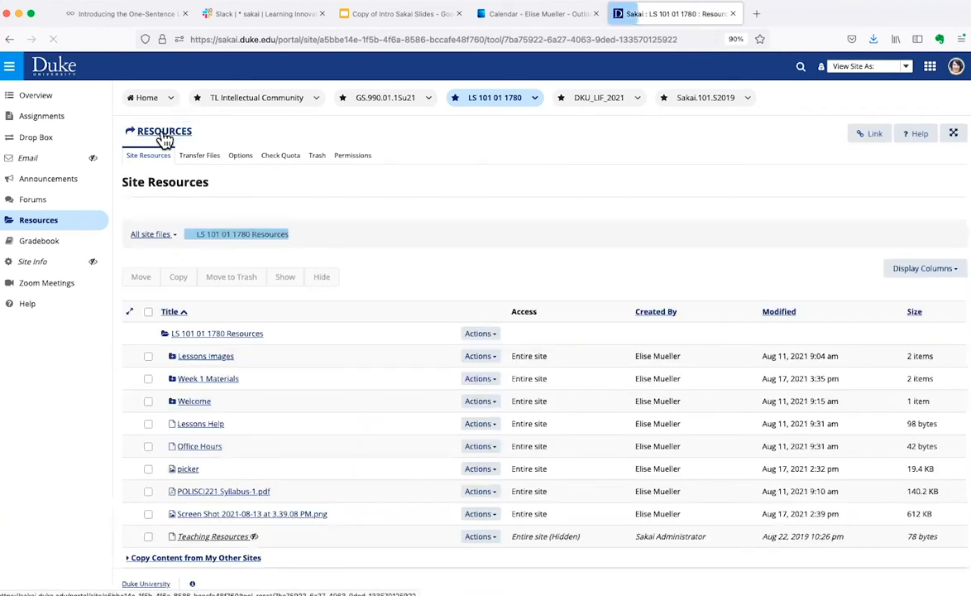
Step: Examine the folder permissions of Week 1 Materials, including the Student role's Read resources setting, and leave without saving changes
left_click(200, 385)
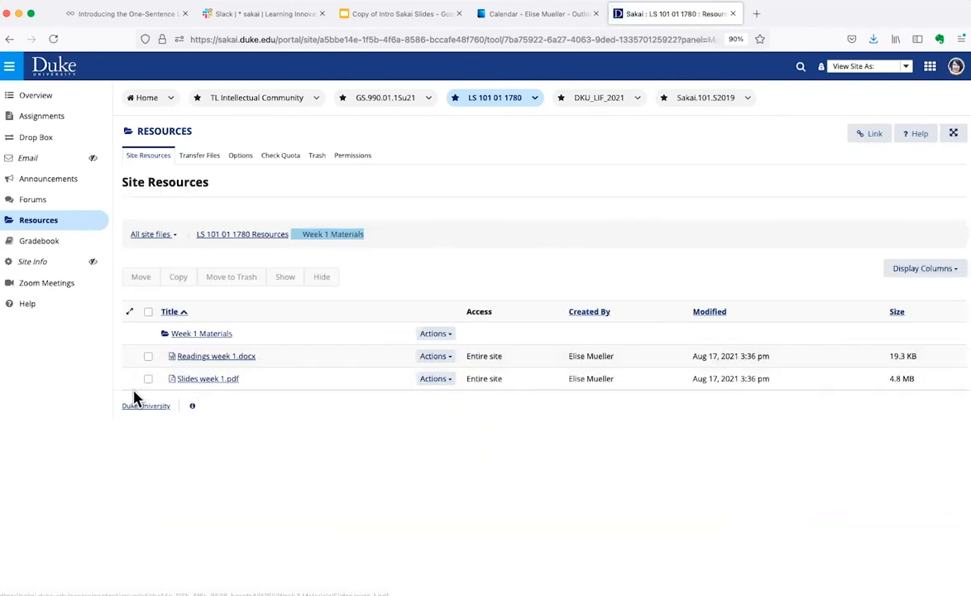
left_click(451, 337)
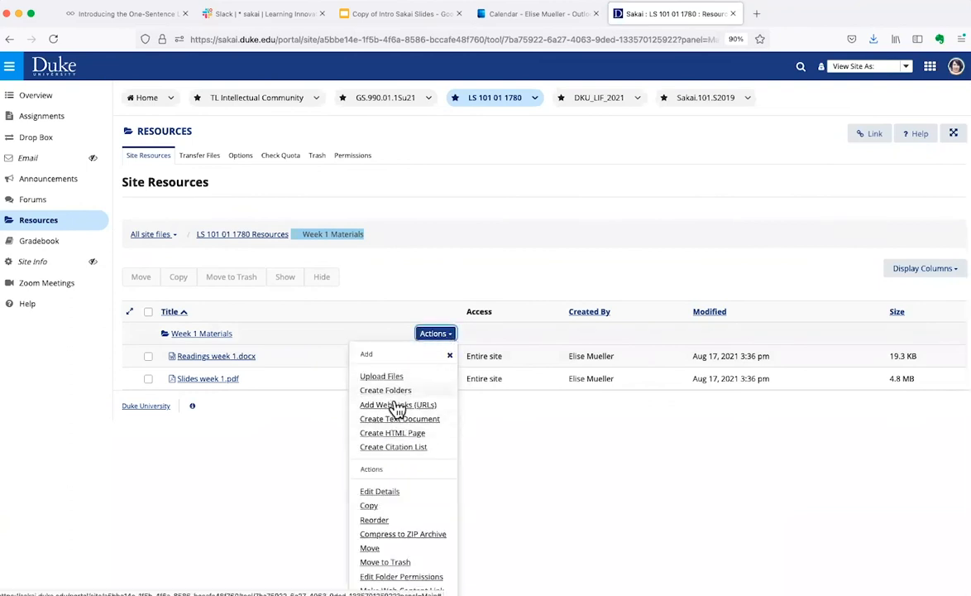
scroll(398, 411, "down", 1)
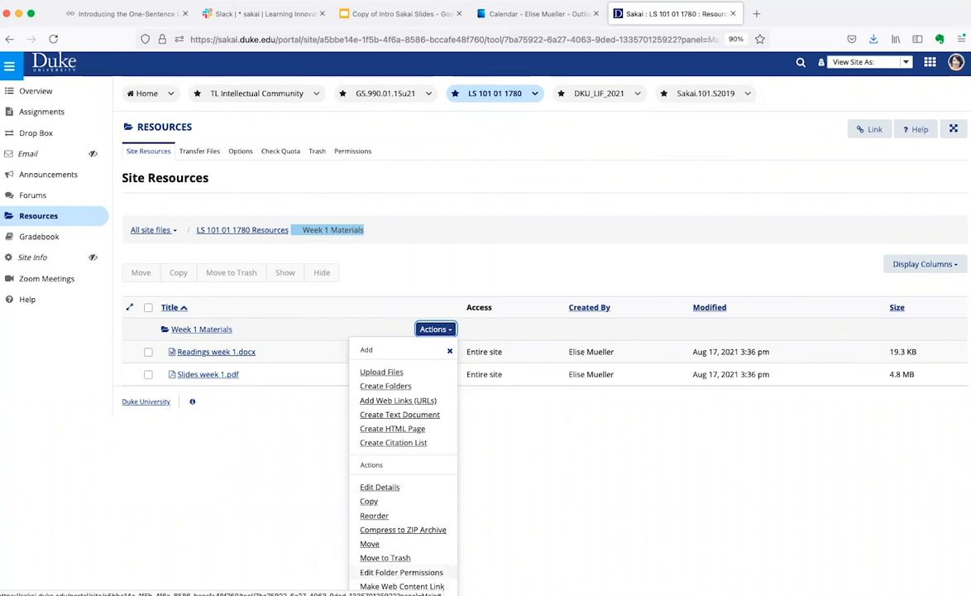
left_click(401, 573)
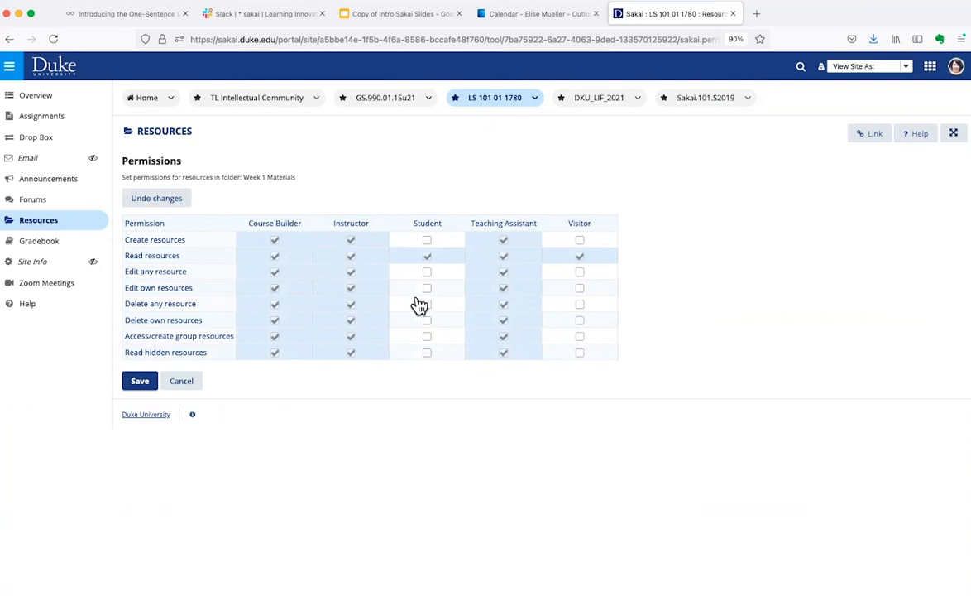
left_click(427, 256)
left_click(427, 256)
left_click(180, 382)
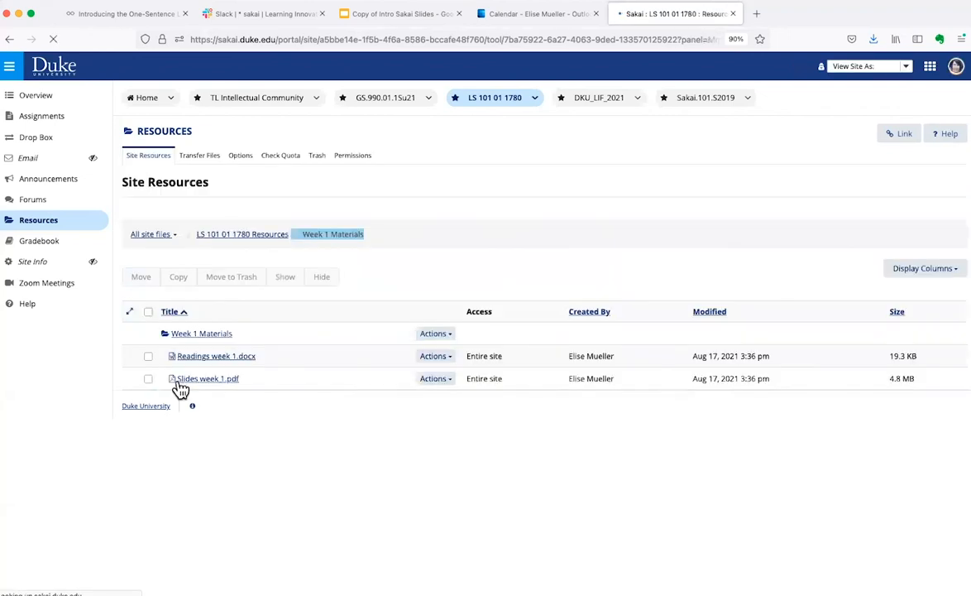
Step: Move the Lessons Help and Office Hours items from the top-level LS 101 01 1780 Resources folder into Week 1 Materials
left_click(225, 235)
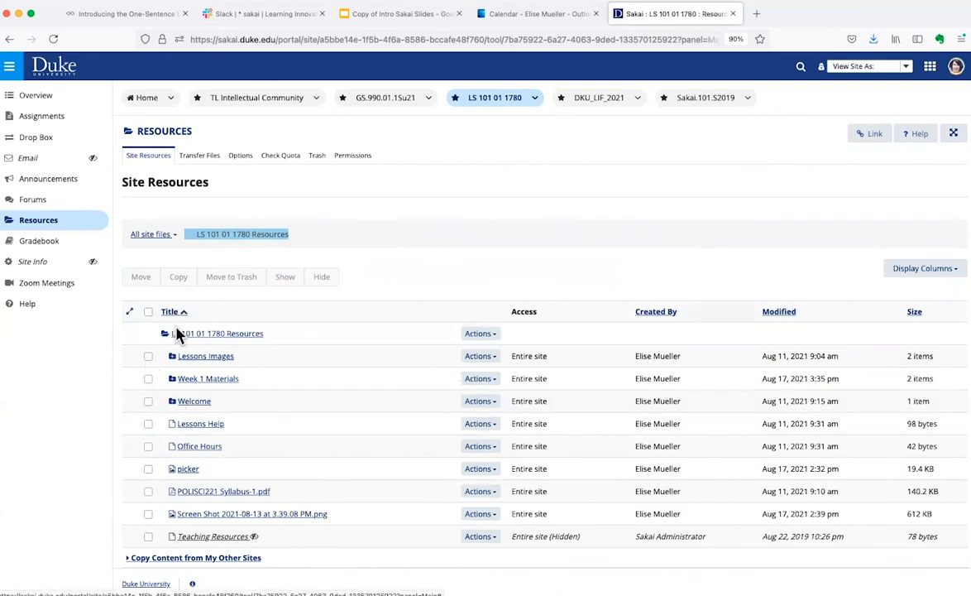
left_click(148, 424)
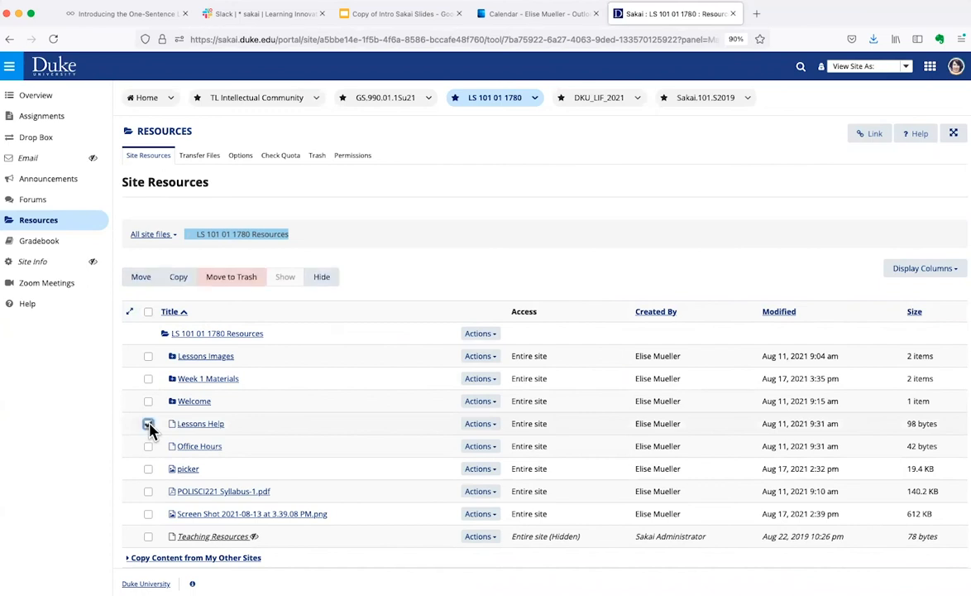
left_click(148, 447)
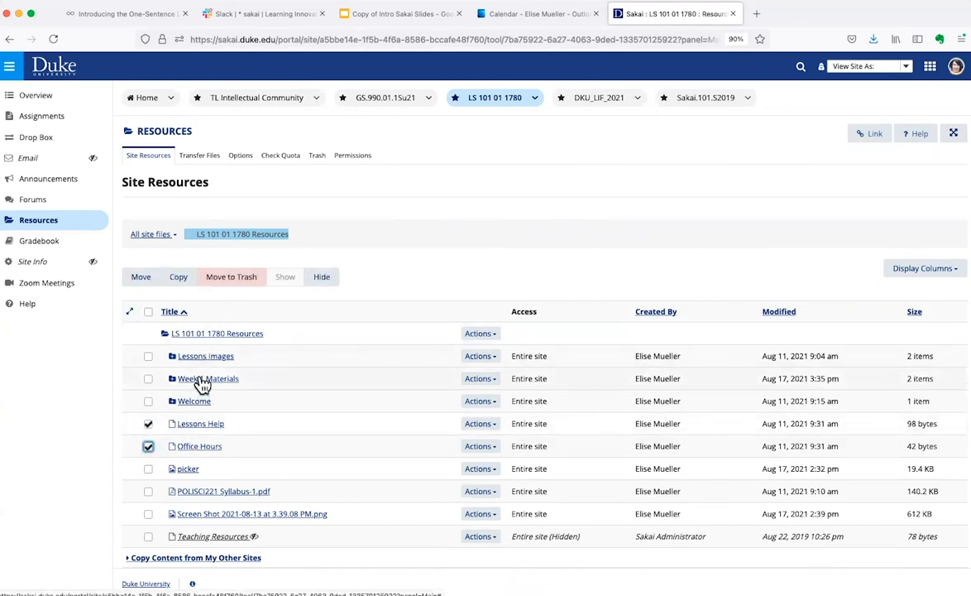
left_click(148, 423)
left_click(148, 424)
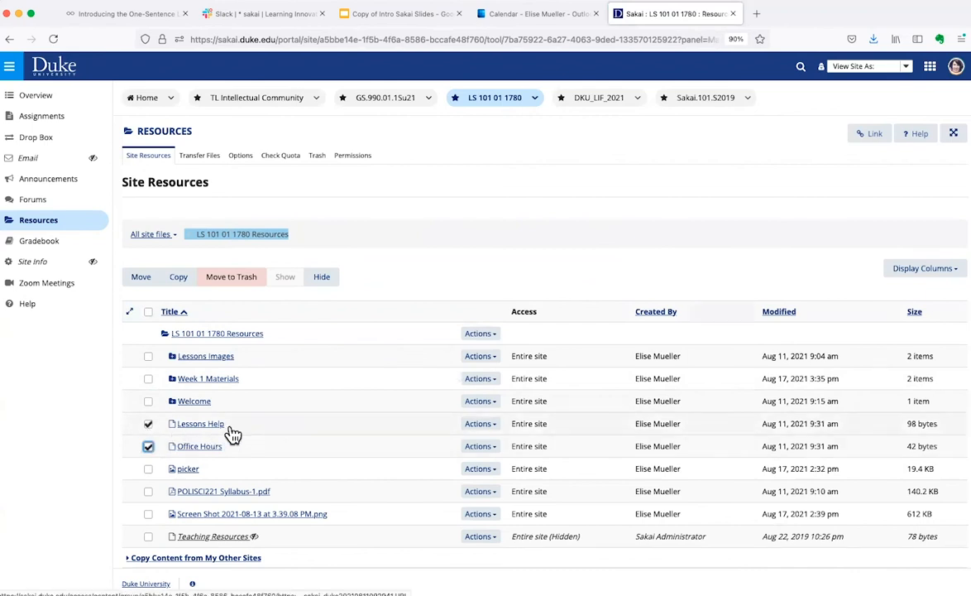
left_click(488, 425)
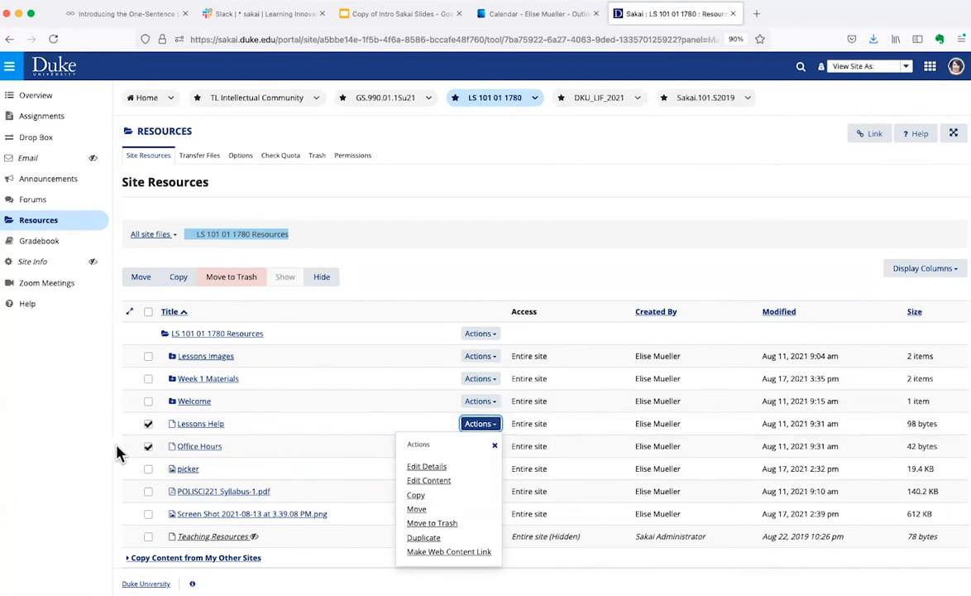
left_click(148, 423)
left_click(148, 424)
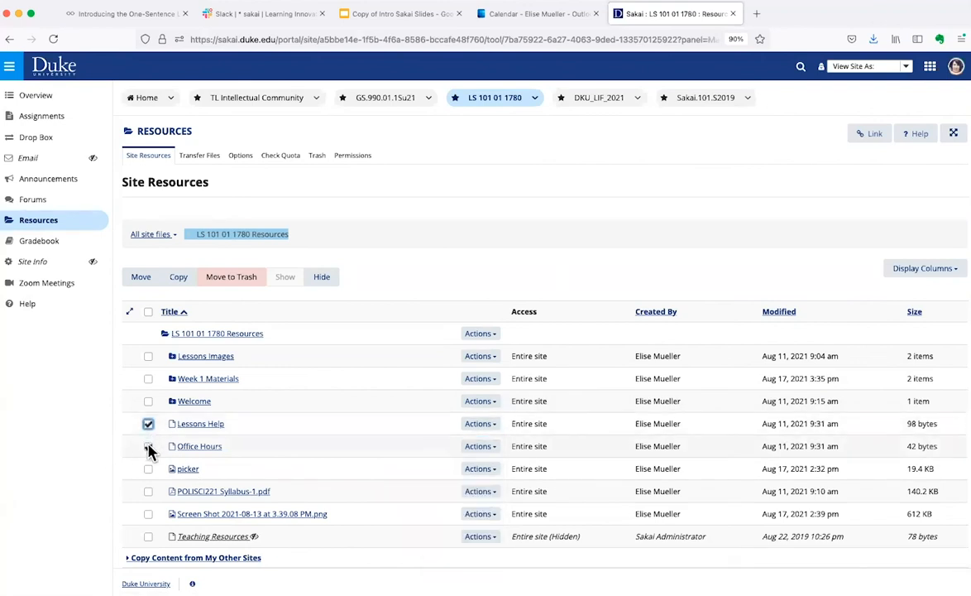
left_click(141, 280)
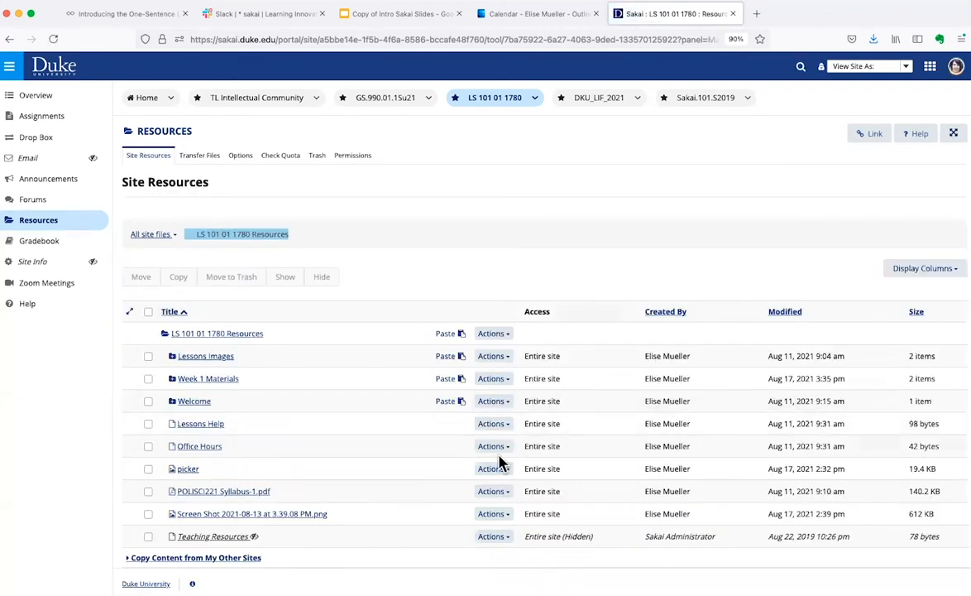
left_click(463, 379)
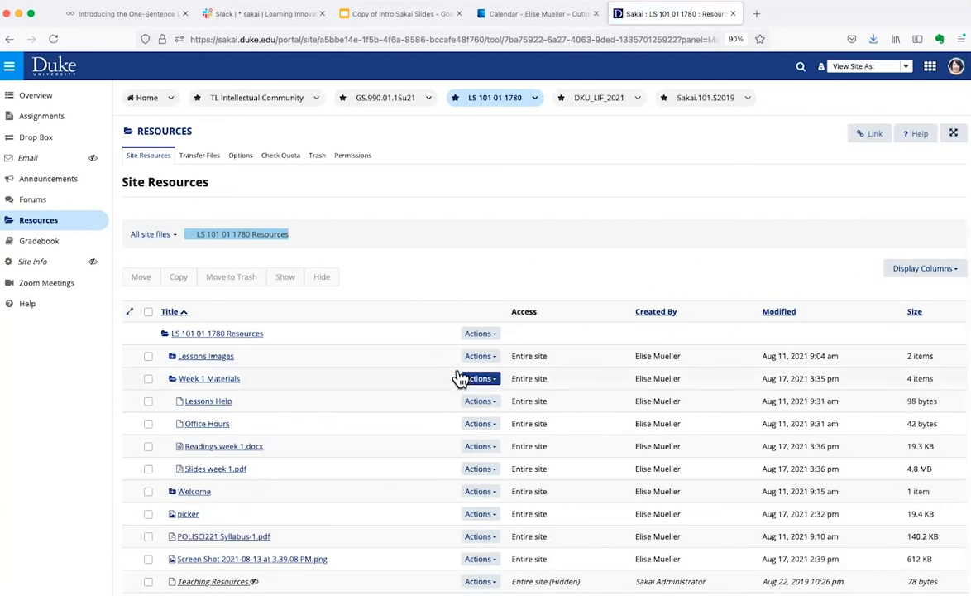
Step: Expand all resource folders to examine their contents, collapse them, and review the actions available for the top-level folder
left_click(130, 314)
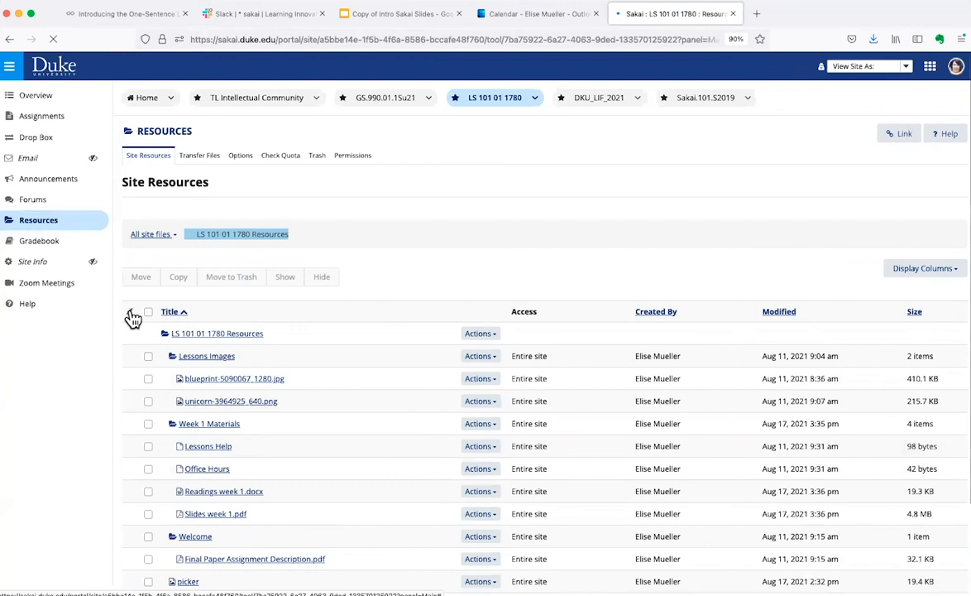
left_click(130, 314)
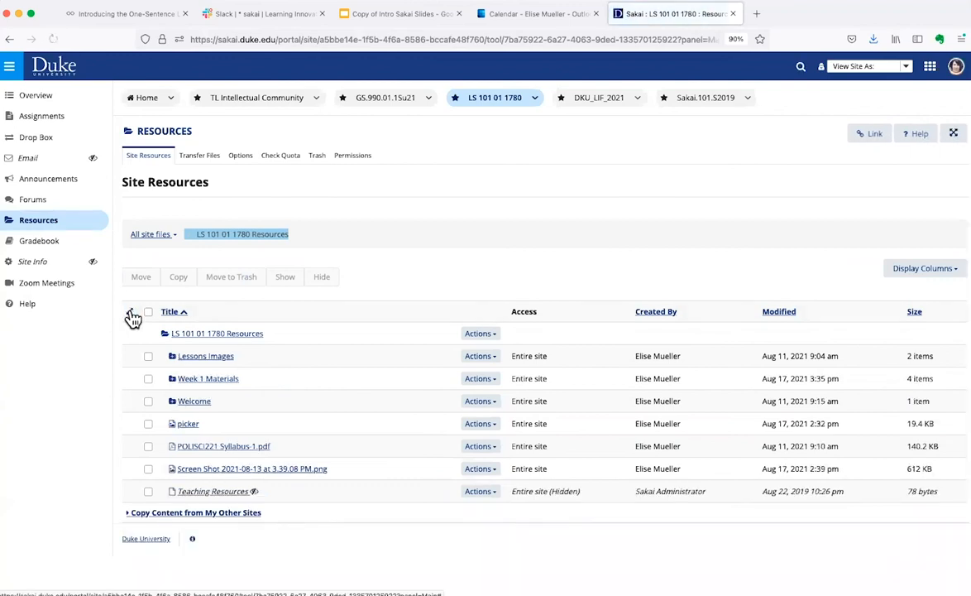
left_click(130, 314)
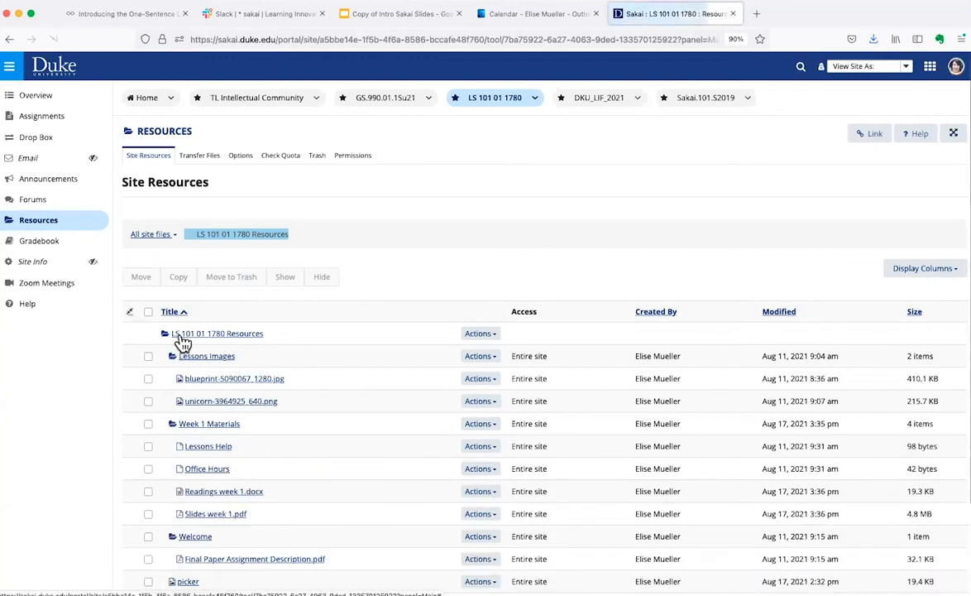
scroll(263, 445, "down", 3)
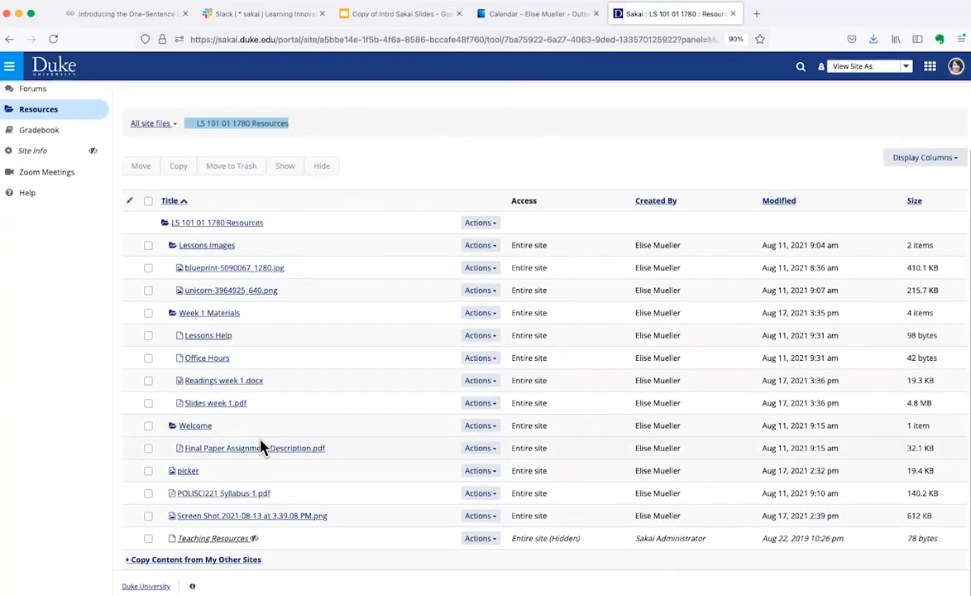
left_click(130, 201)
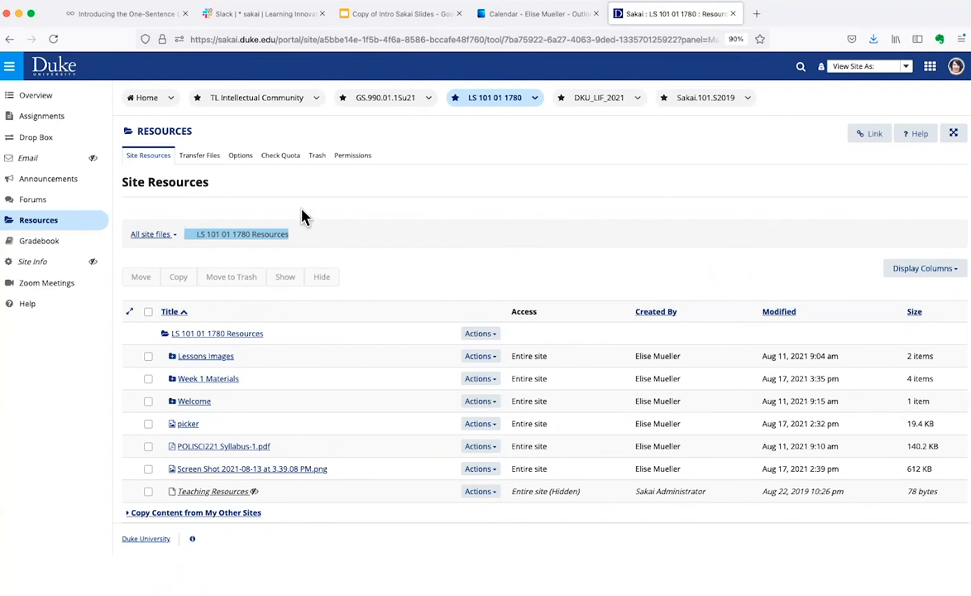
left_click(486, 339)
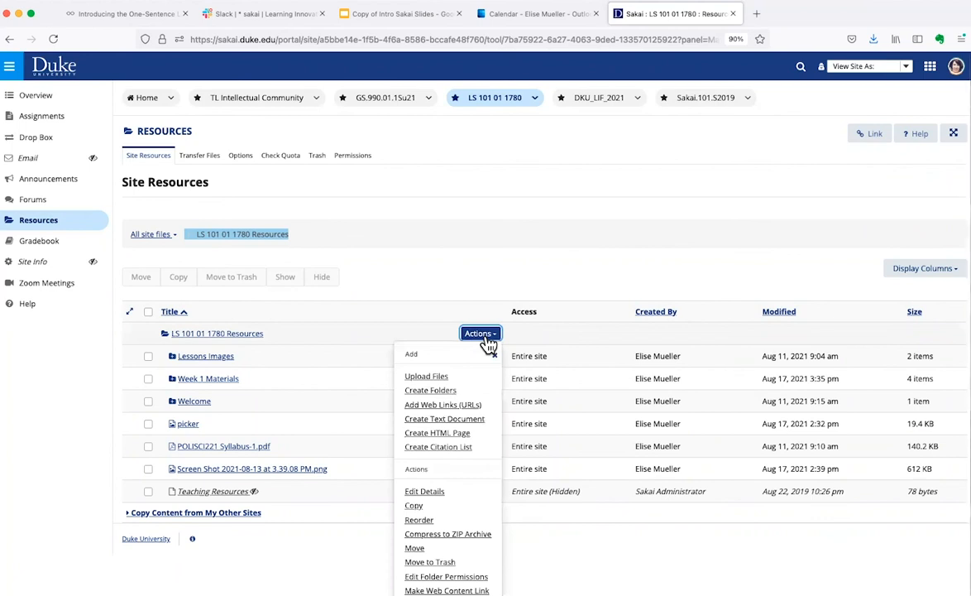
left_click(468, 303)
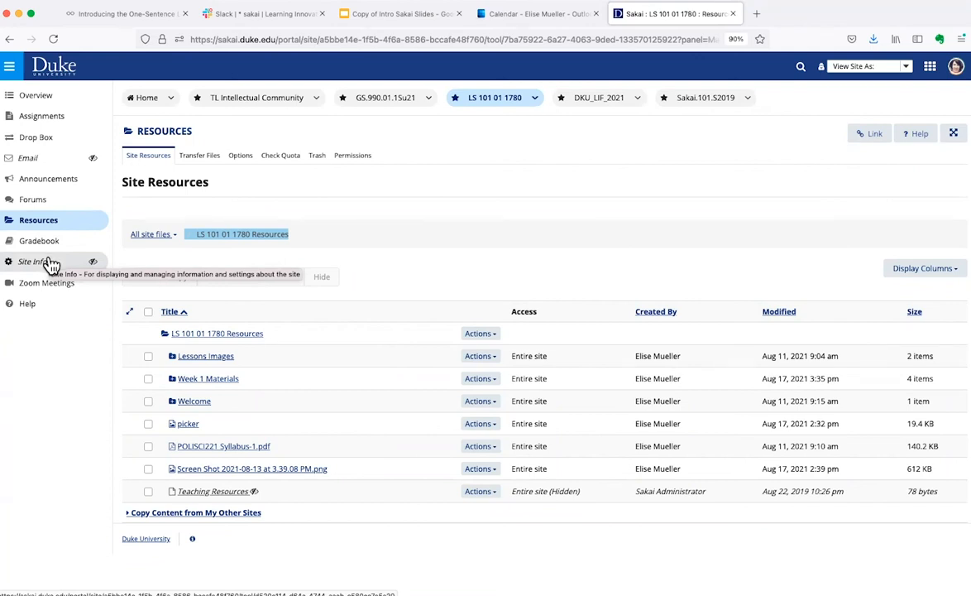
Step: Edit the Welcome to Sakai 101 section on the site's Overview and enter the description "I am glad to work with you today."
left_click(37, 100)
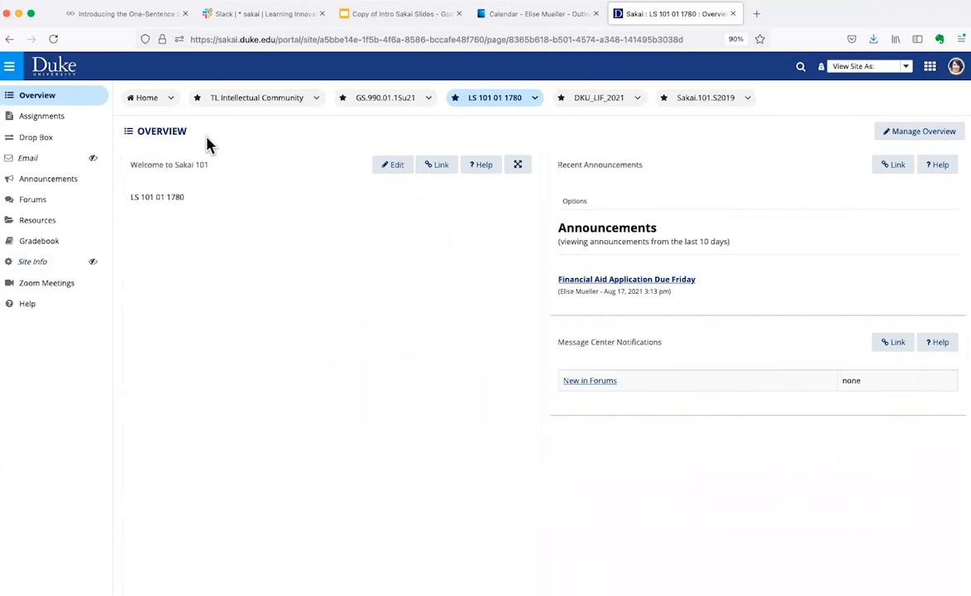
left_click(397, 167)
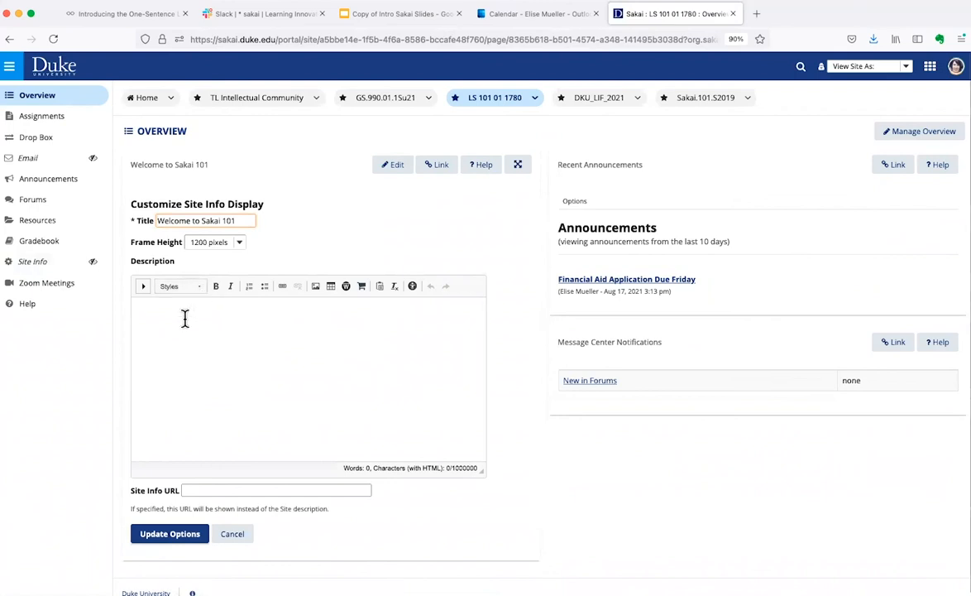
left_click(184, 318)
type("I am glad t")
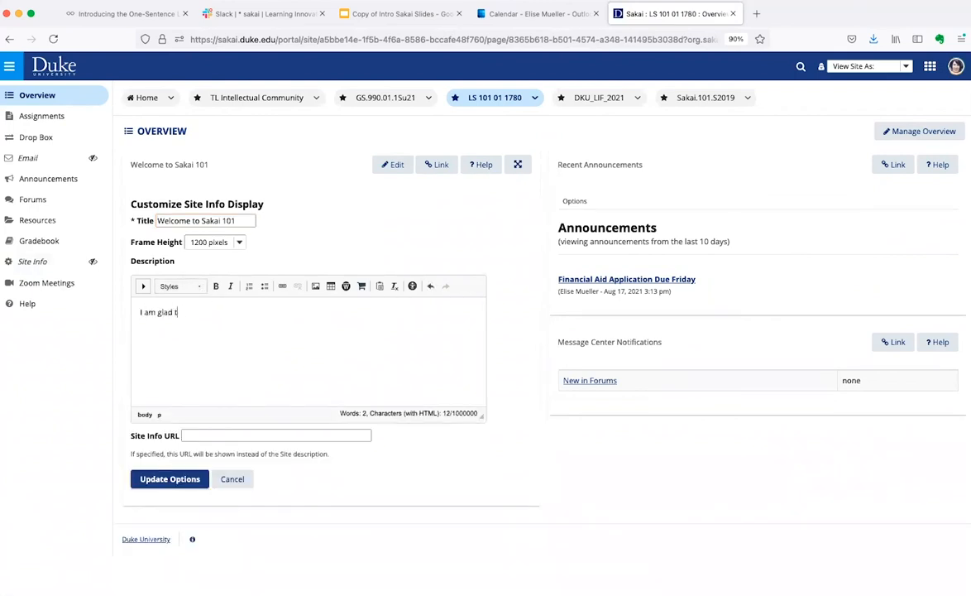
type("o work with you today.")
Step: Expand the description editor to its full set of formatting tools and examine the options available for the welcome sentence
left_click(144, 286)
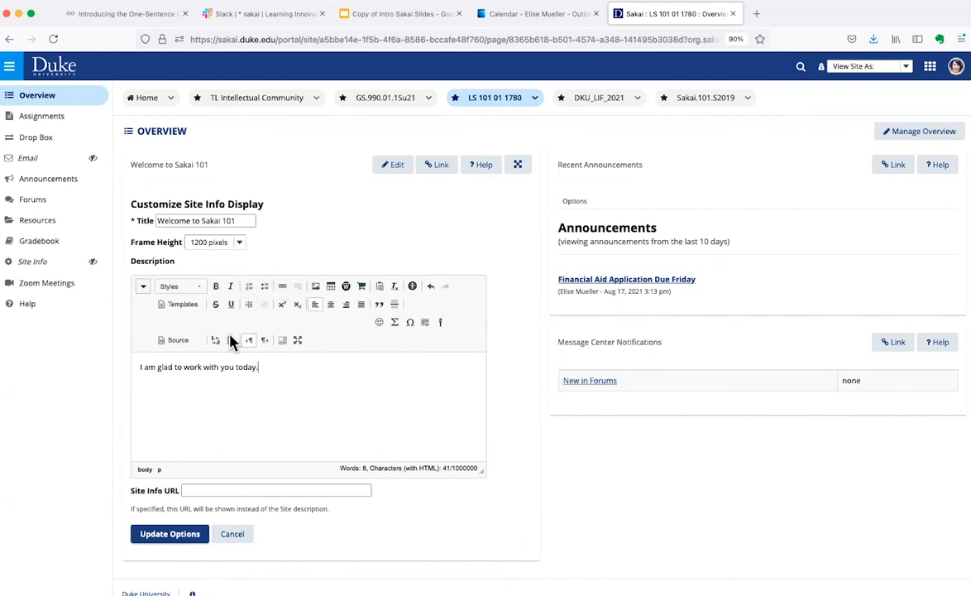
left_click_drag(260, 367, 127, 348)
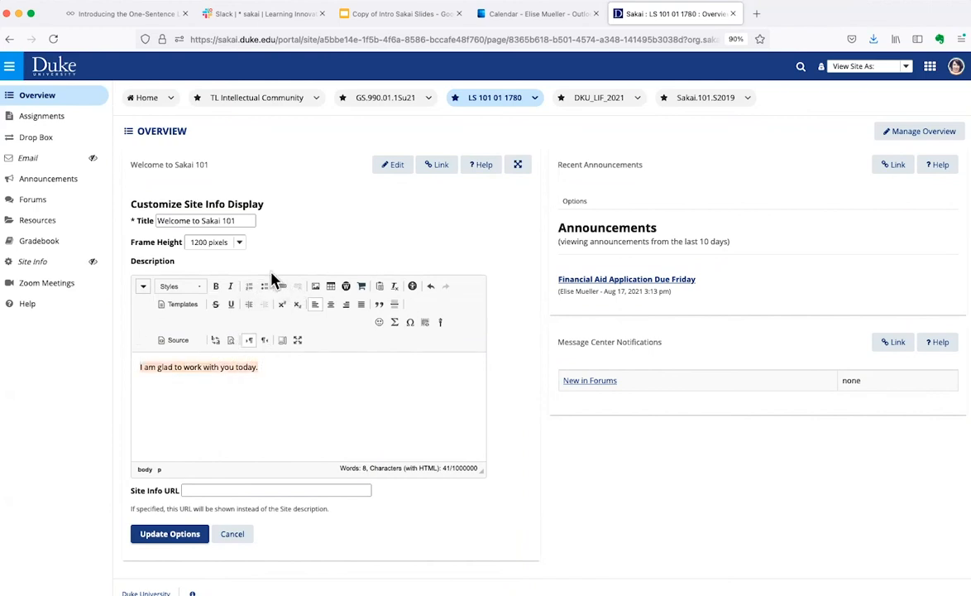
left_click(314, 359)
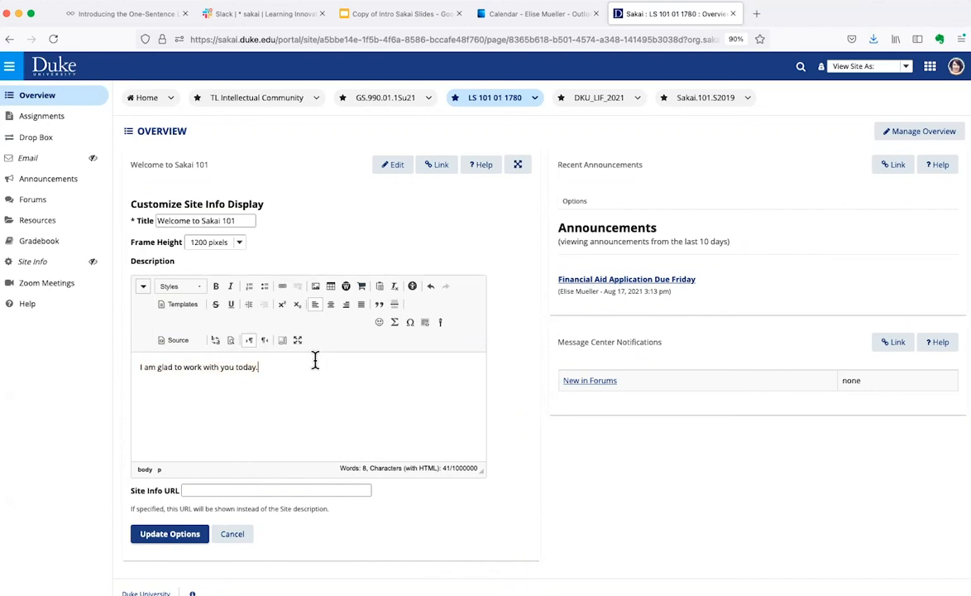
left_click(348, 288)
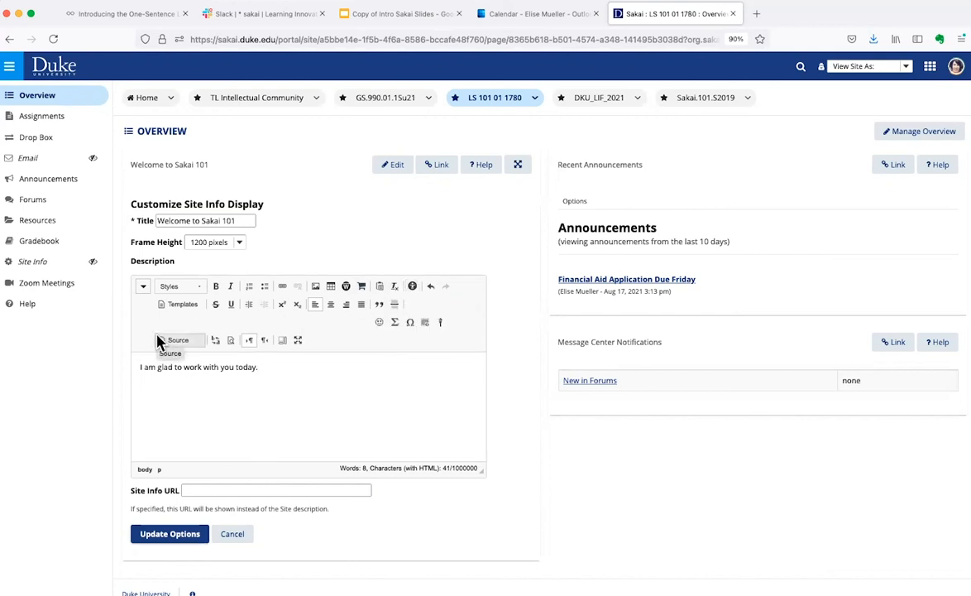
Step: Format the sentence "I am glad to work with you today." in the description as Heading Medium
left_click(200, 292)
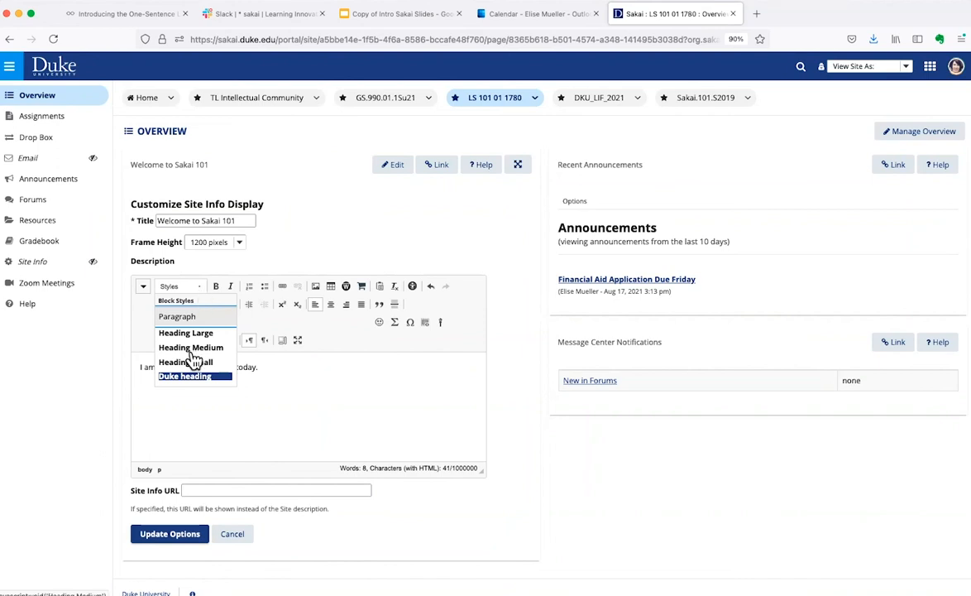
left_click(182, 410)
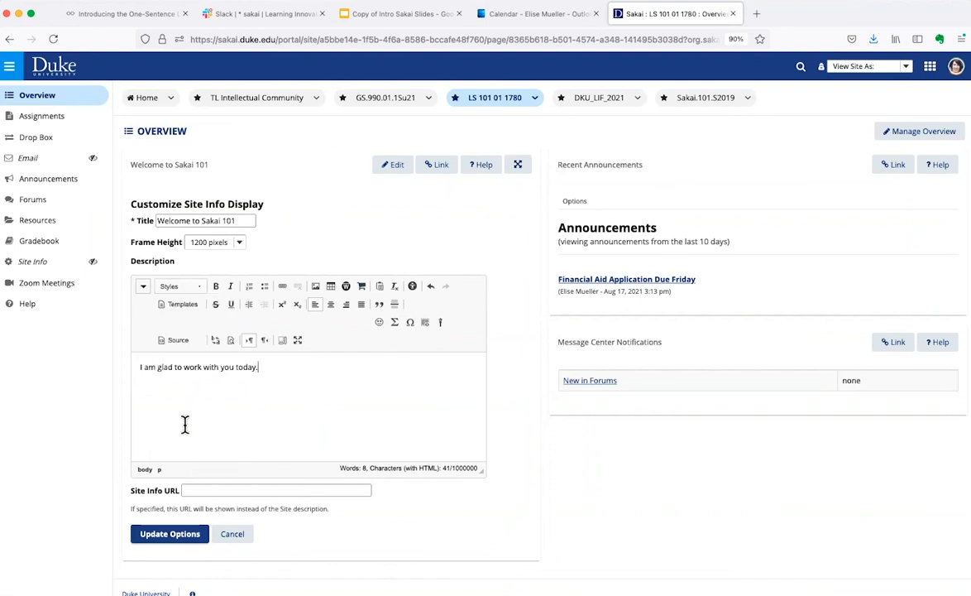
triple_click(192, 374)
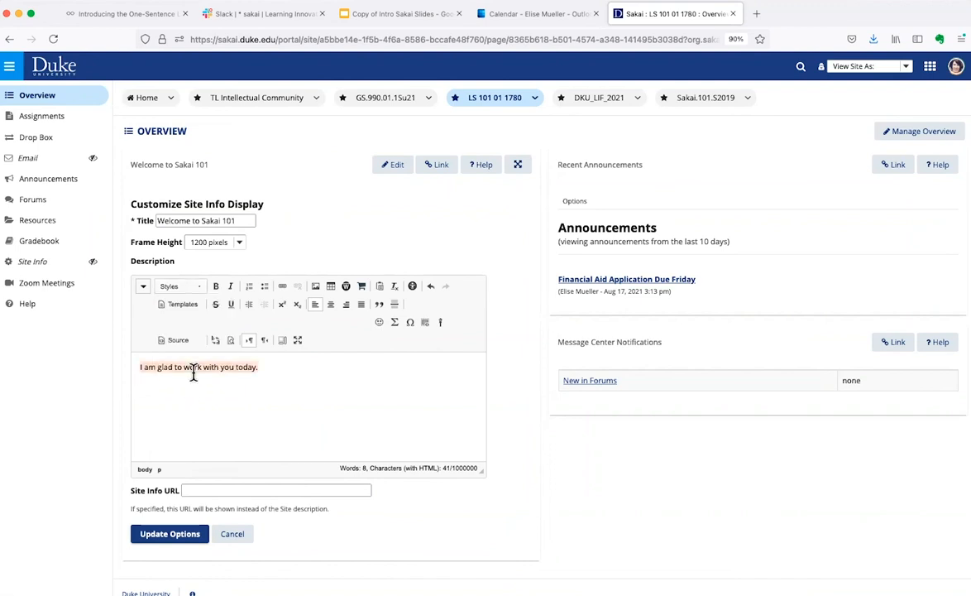
left_click(190, 289)
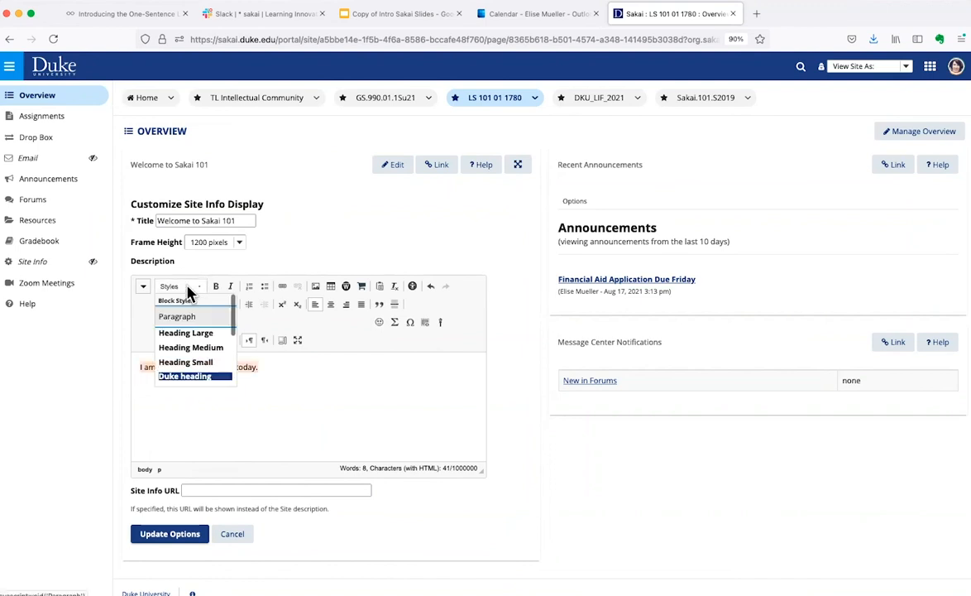
left_click(190, 348)
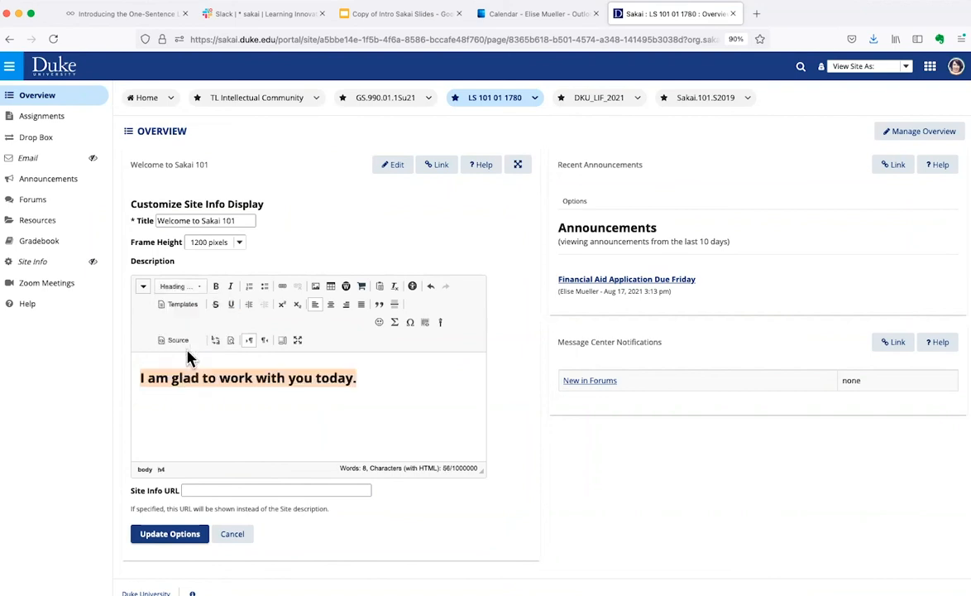
Step: Apply the Gray heading style to the welcome sentence and look over the other available block styles
left_click(200, 294)
scroll(206, 349, "down", 3)
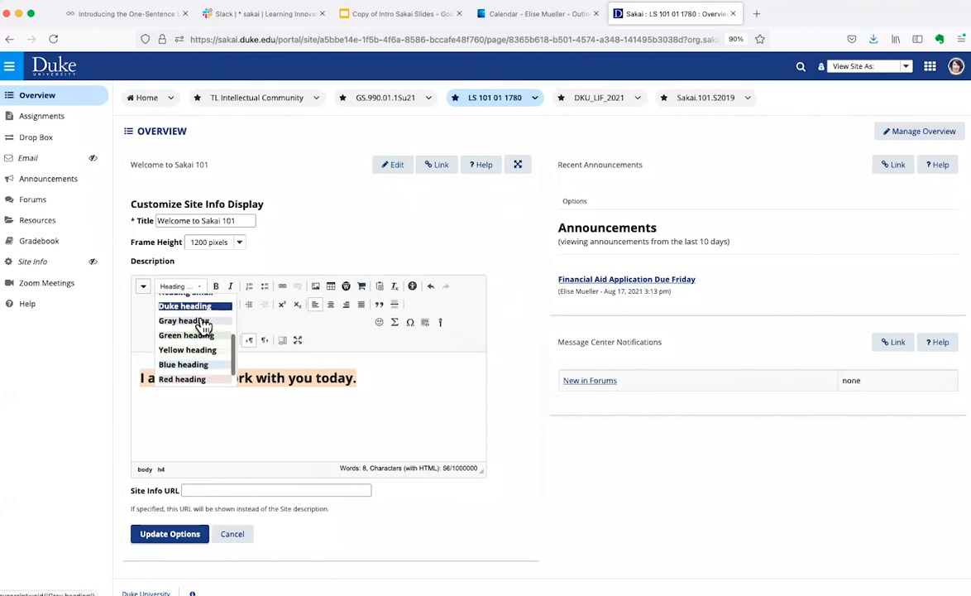
left_click(201, 321)
left_click(220, 417)
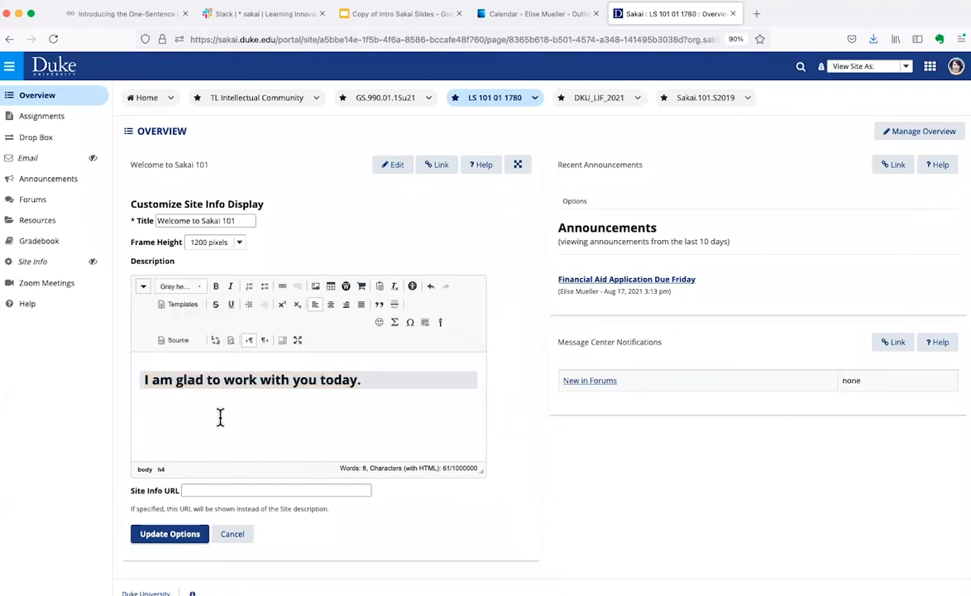
left_click(200, 288)
scroll(217, 364, "down", 1)
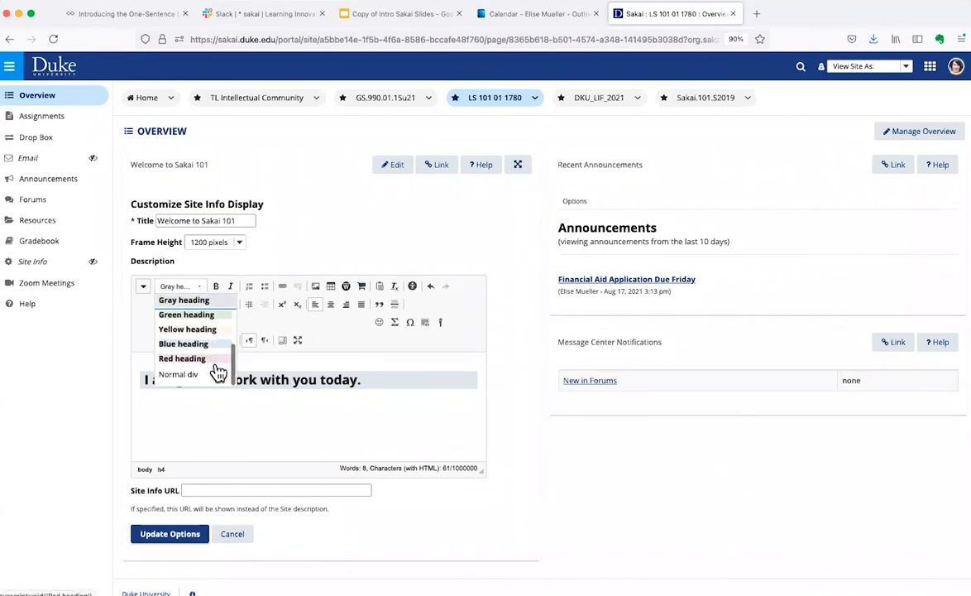
scroll(216, 368, "up", 5)
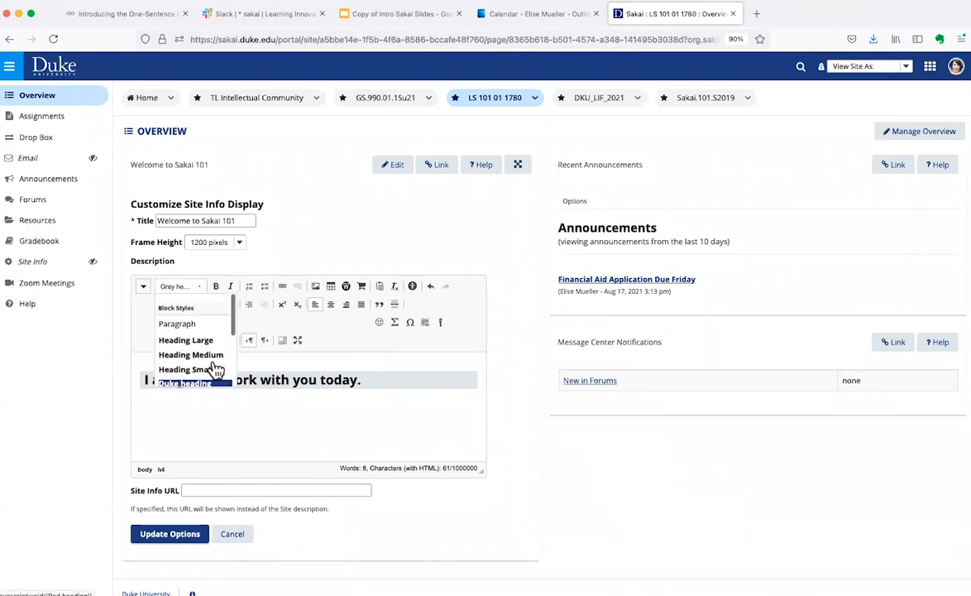
left_click(362, 403)
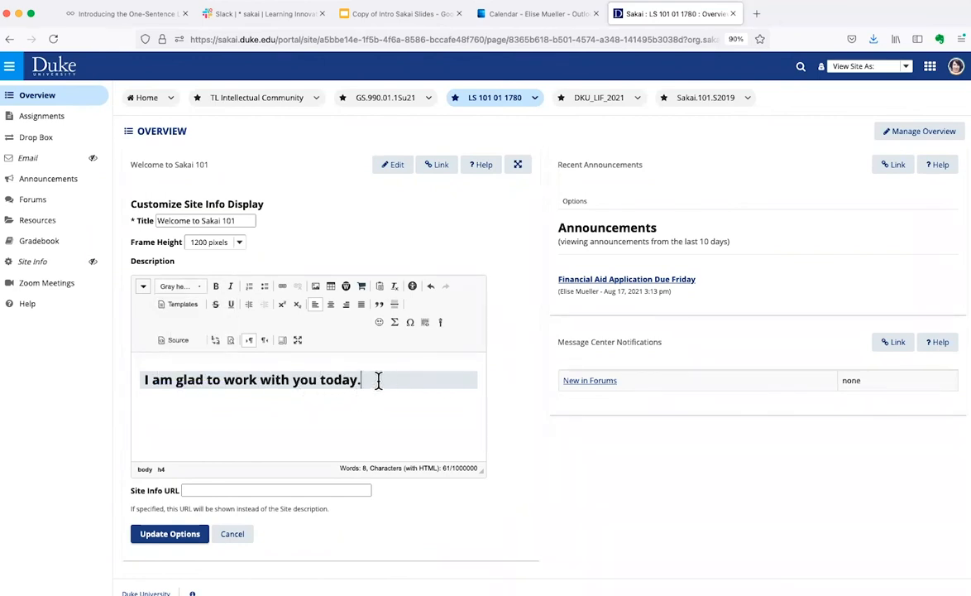
Step: Add a new line below the welcome sentence and choose the unicorn picture from the server as the image to insert
triple_click(304, 380)
left_click(200, 437)
key("Return")
left_click(317, 289)
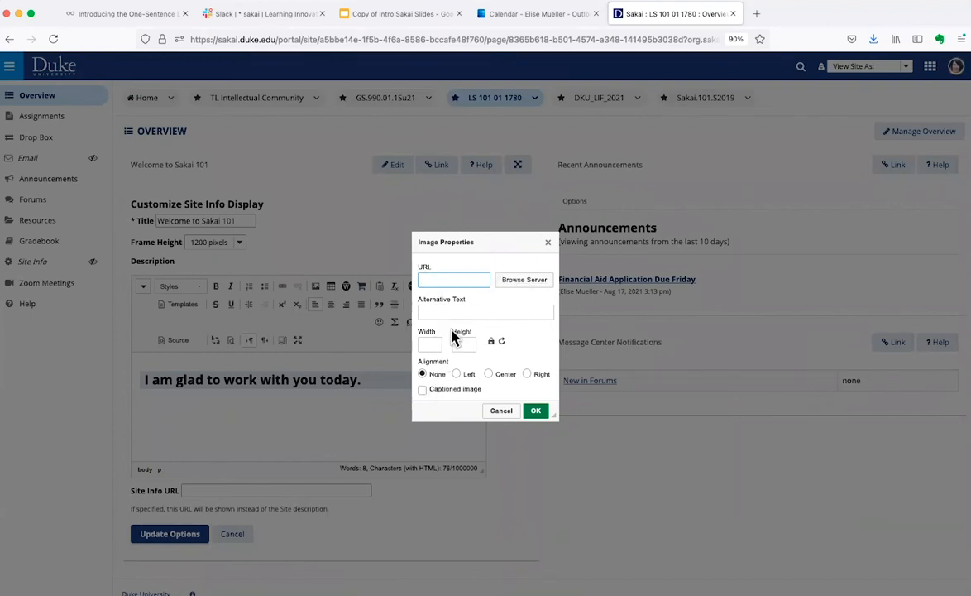
left_click(528, 283)
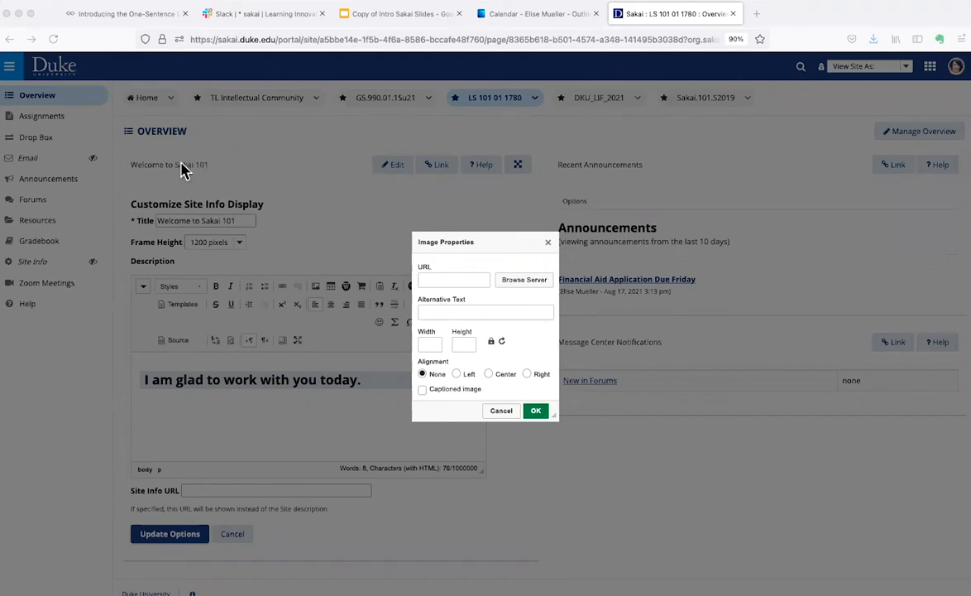
key("super+v")
key("Tab")
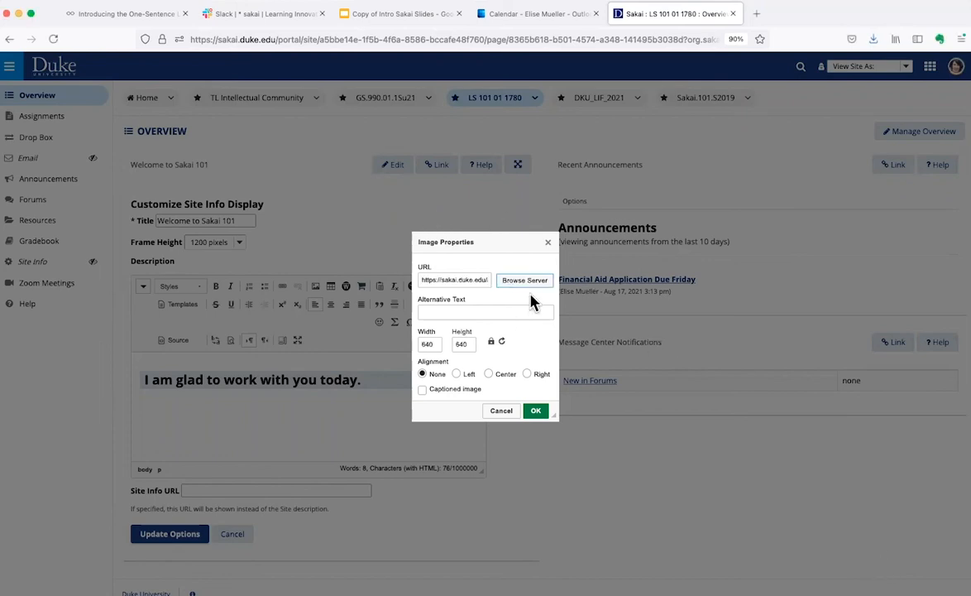
Step: Insert the image with the alternative text "unicorn" and a size of 600 by 600
left_click(455, 311)
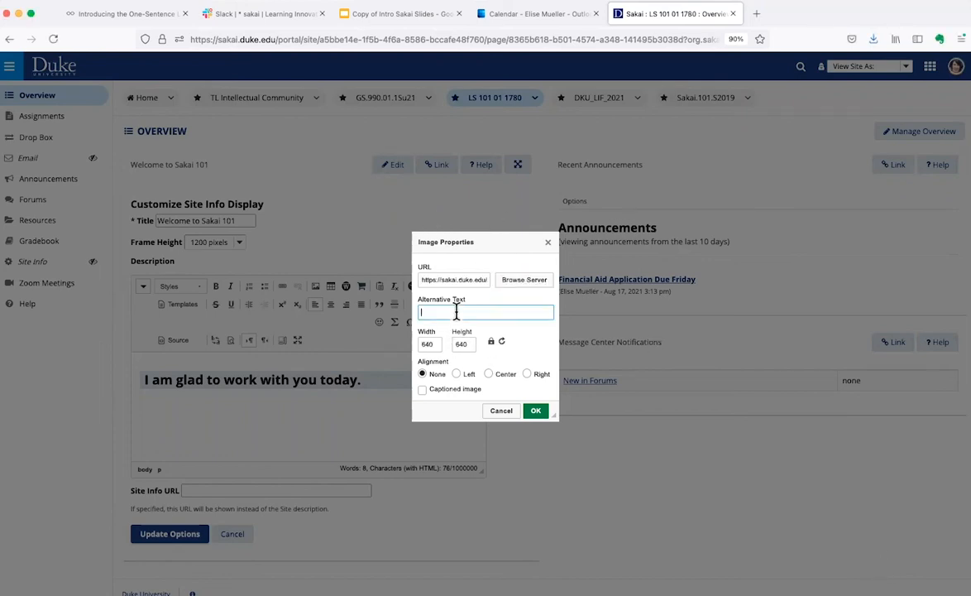
type("unicorn")
left_click(436, 344)
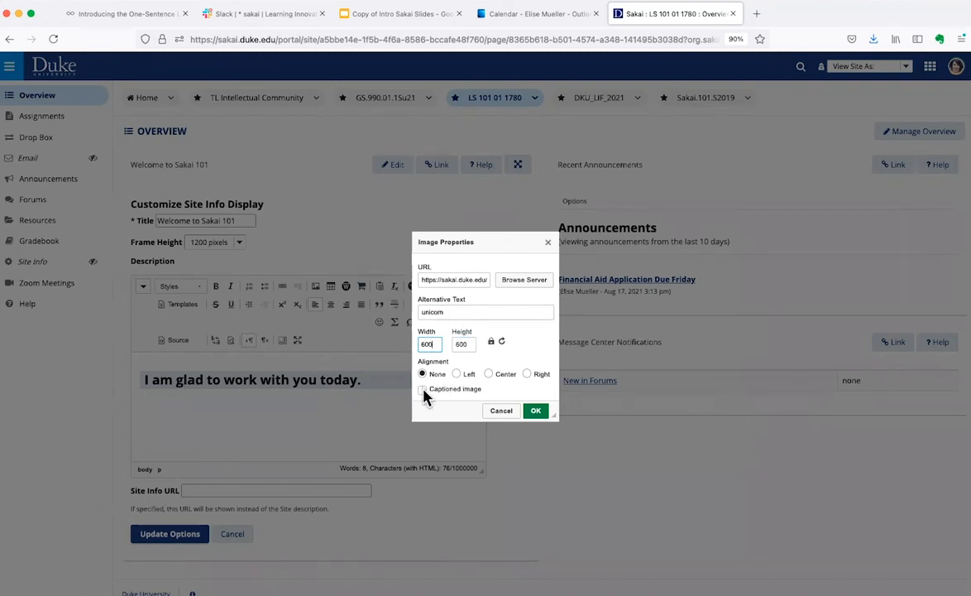
left_click(537, 412)
Step: Save the customized Welcome to Sakai 101 description with its heading and unicorn image
scroll(469, 354, "down", 3)
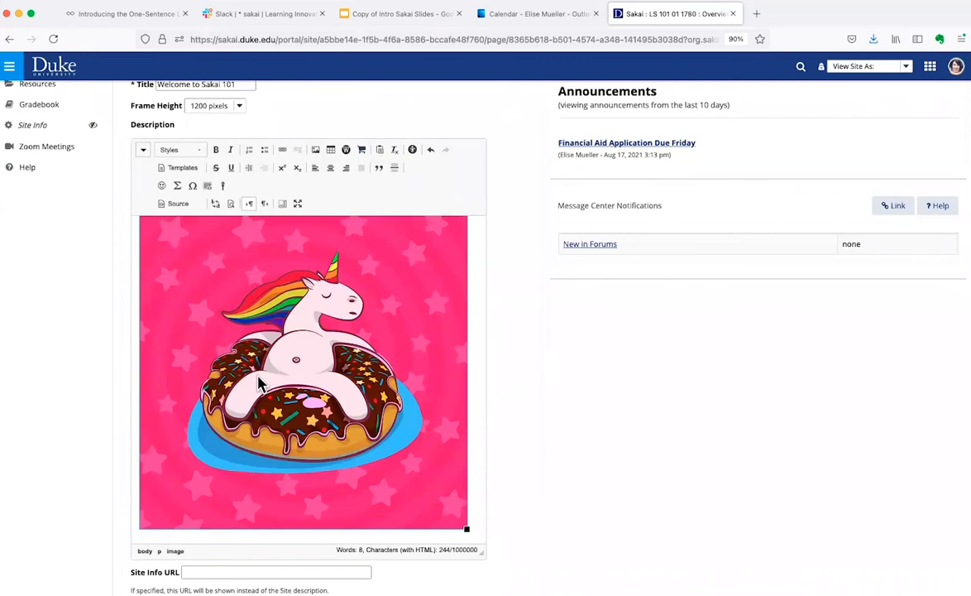
scroll(260, 383, "down", 2)
left_click(176, 528)
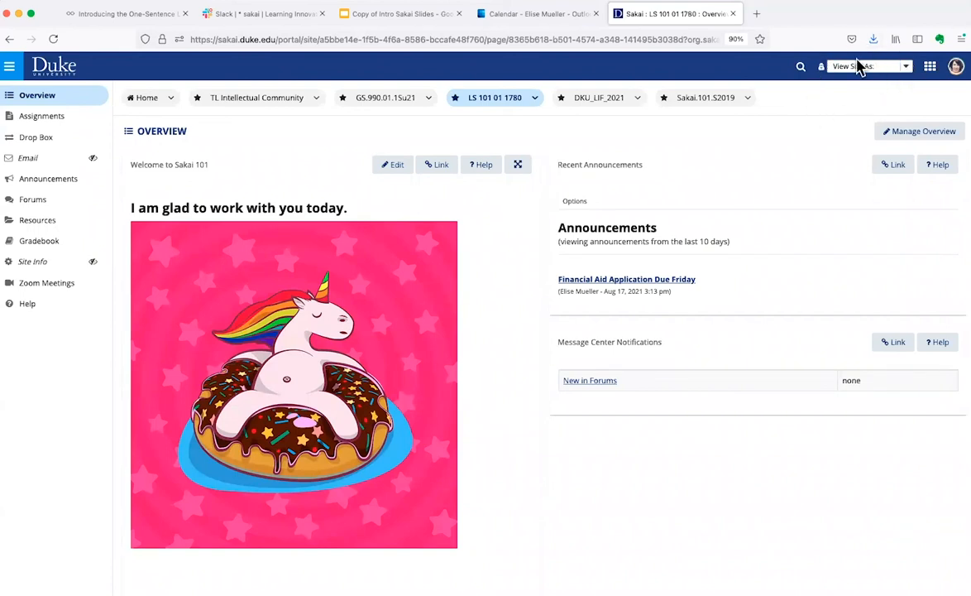
Step: View the course site as a Student to check the Overview page, and return to the instructor view
left_click(907, 70)
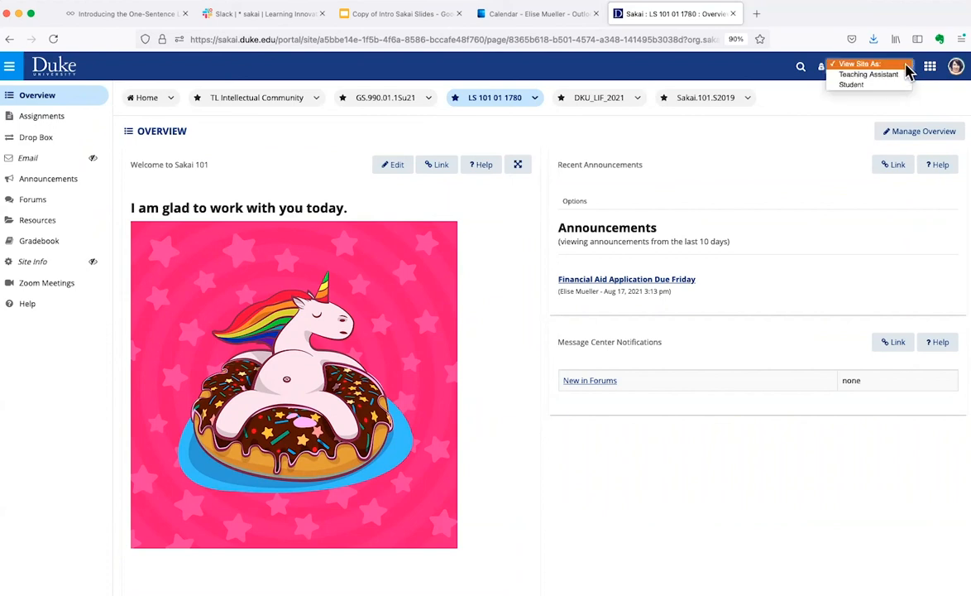
left_click(875, 86)
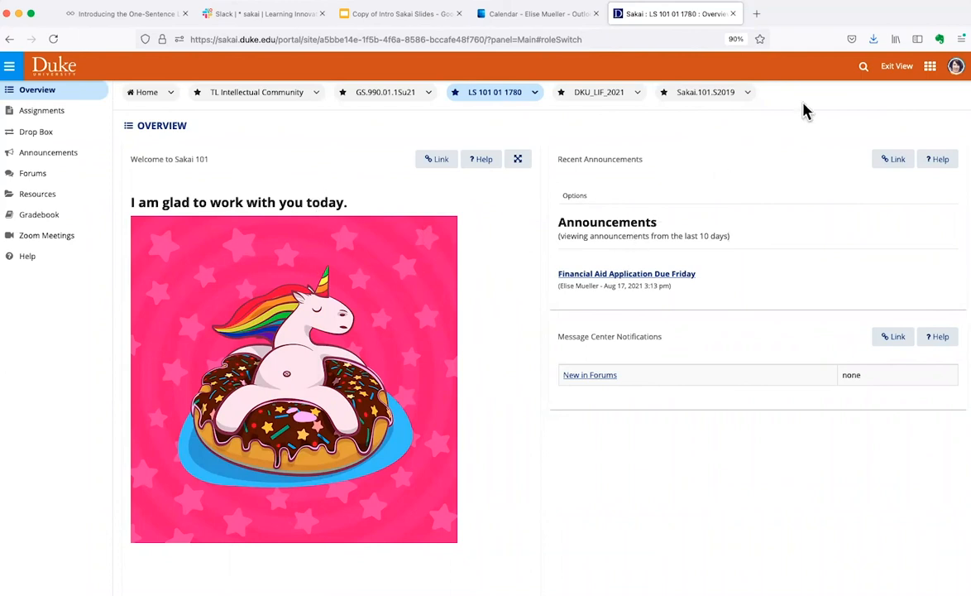
left_click(898, 68)
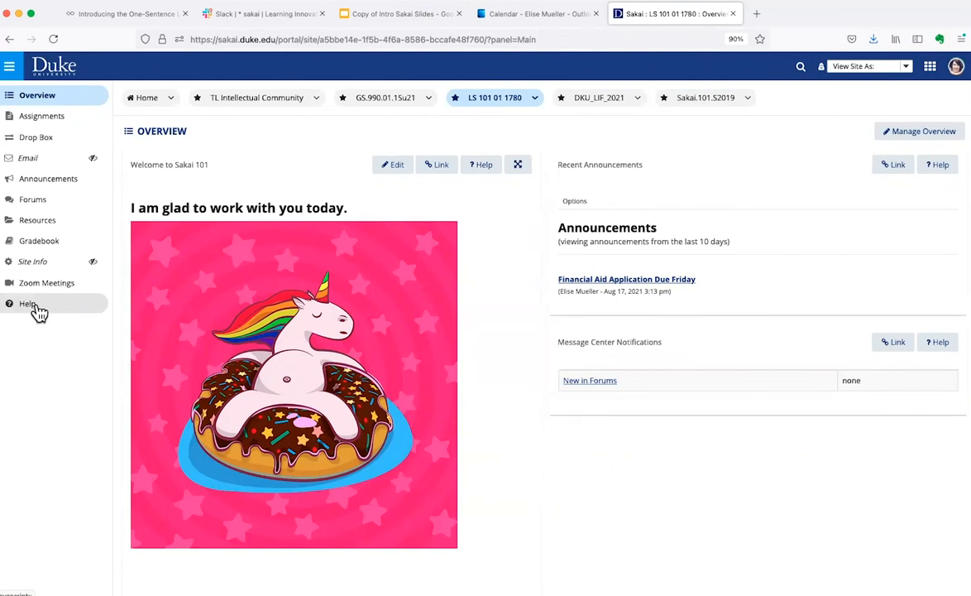
Step: Open the Forums tool and consult its help, and return to the site's Overview, closing any help window
left_click(37, 205)
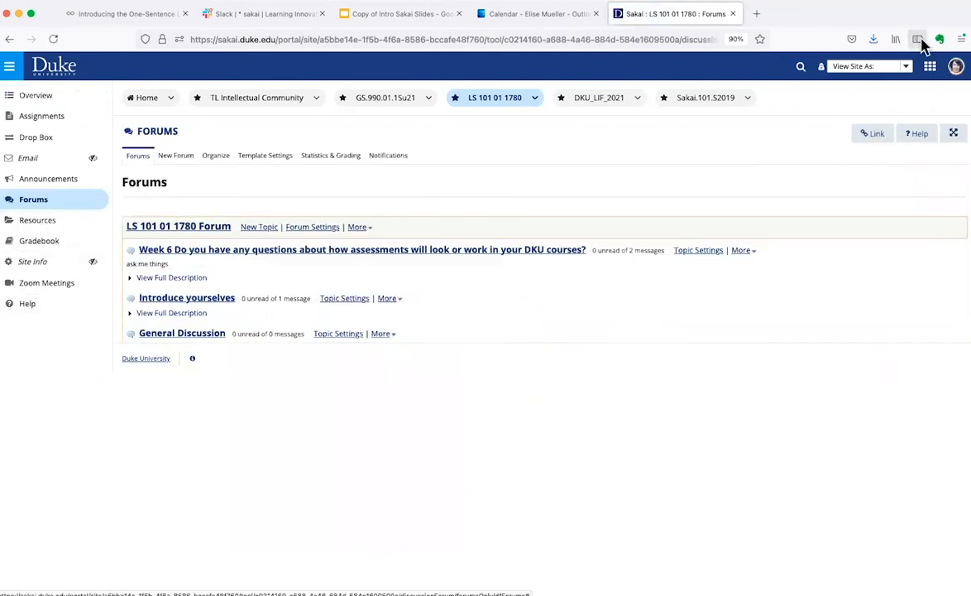
left_click(921, 138)
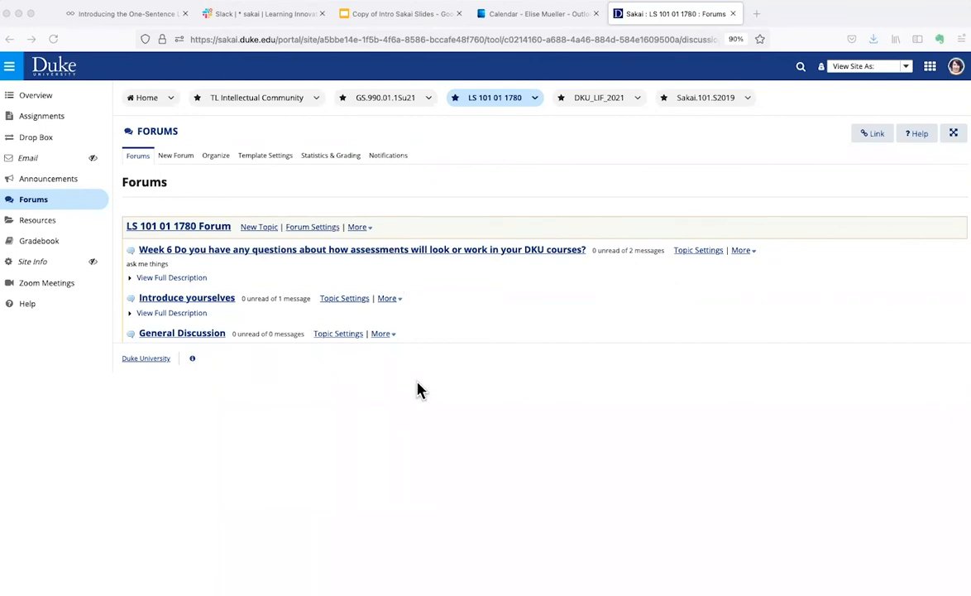
left_click(183, 111)
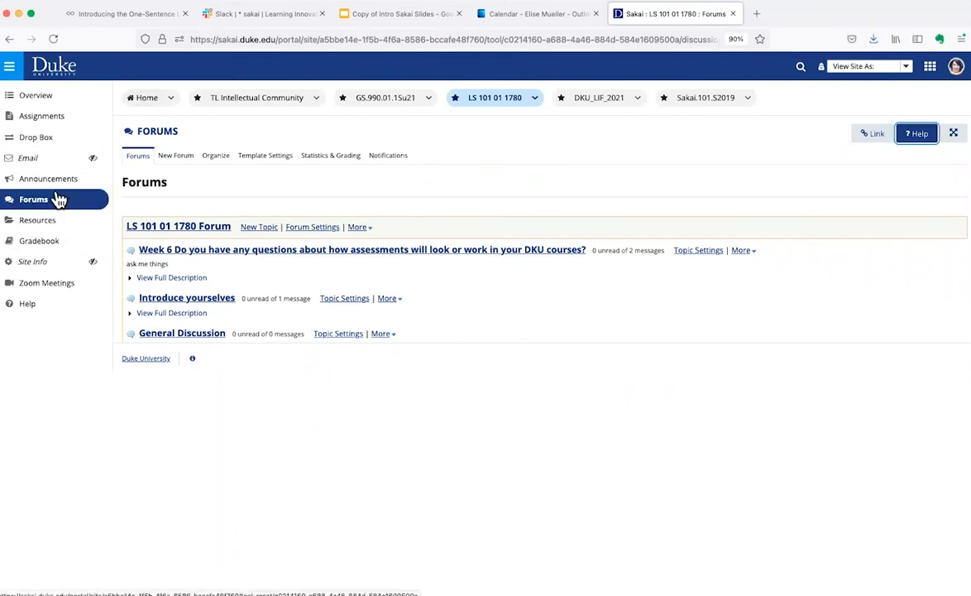
left_click(47, 97)
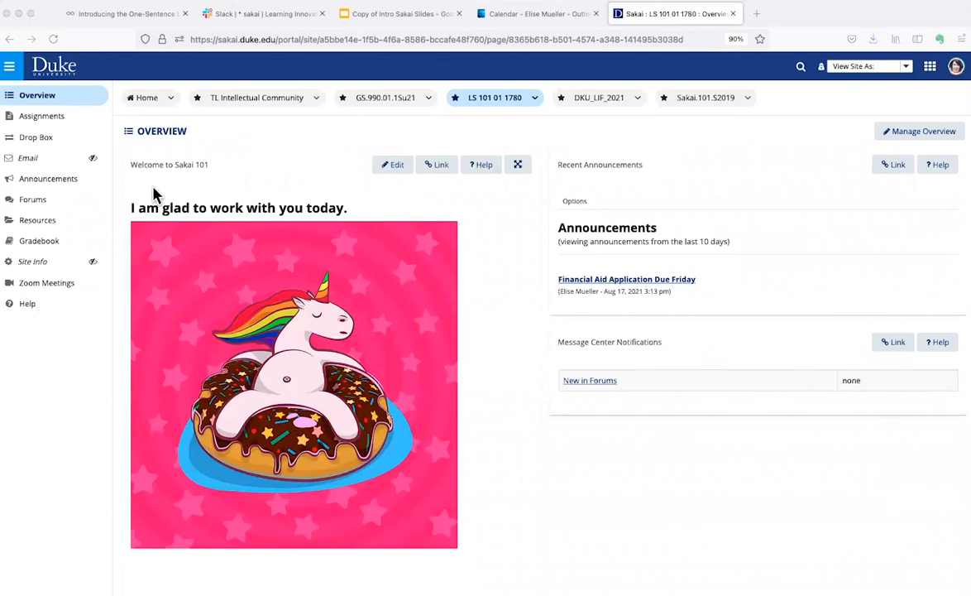
left_click(18, 11)
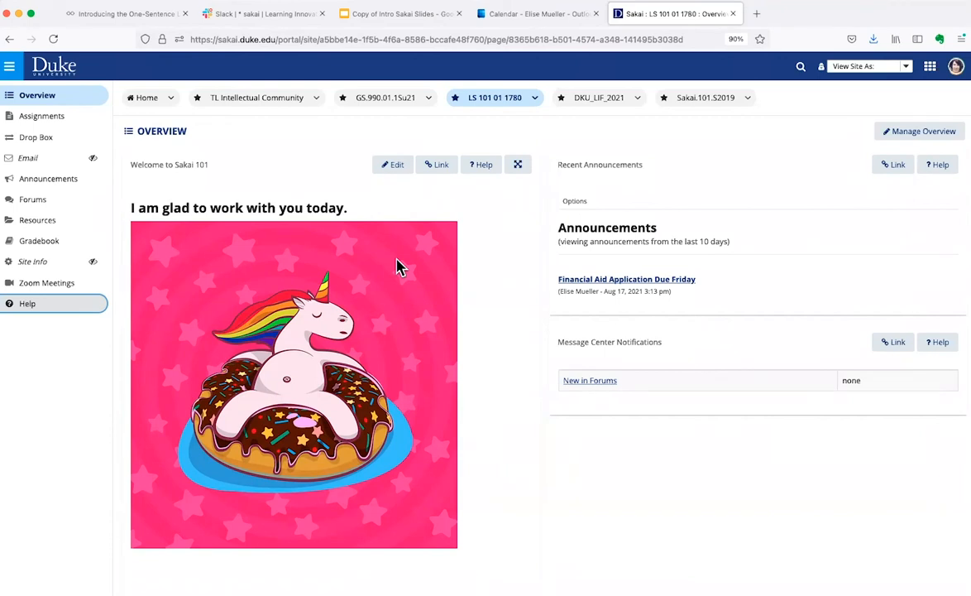
Step: Schedule a new Zoom meeting for the course on 08/17/2021 at 4:00 PM, keeping the 1-hour duration and default options
left_click(69, 293)
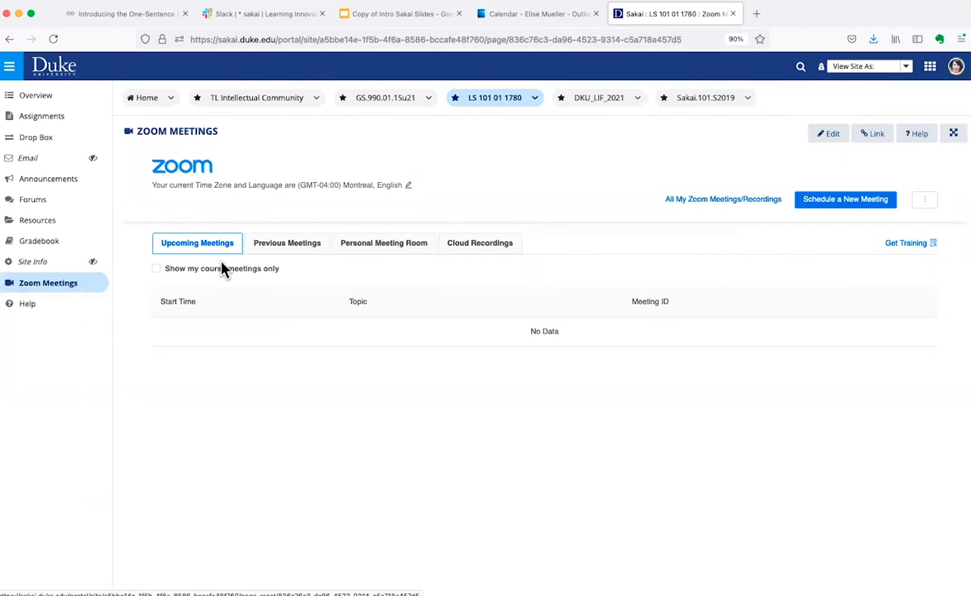
left_click(819, 202)
left_click(395, 328)
scroll(395, 327, "down", 4)
scroll(395, 328, "down", 5)
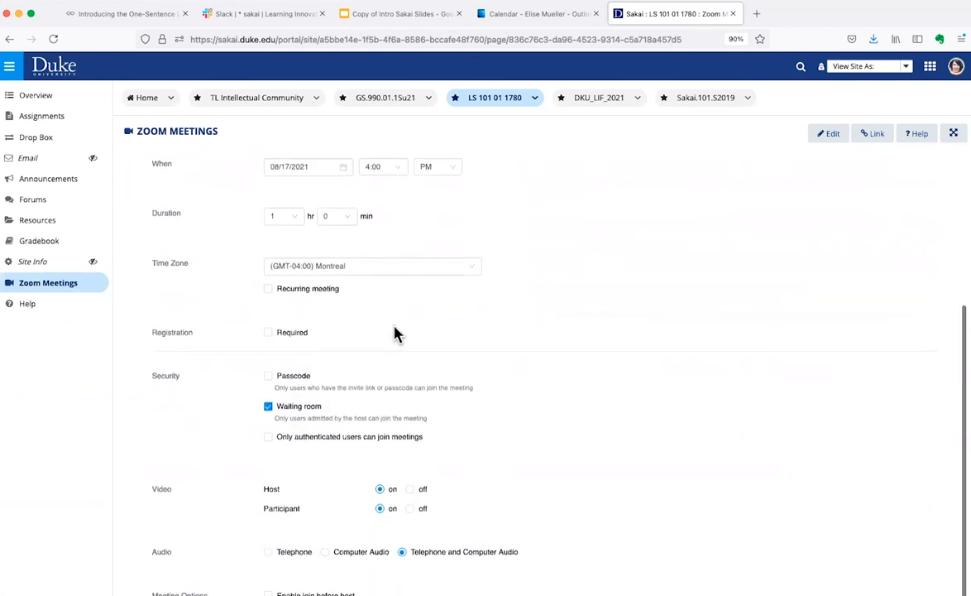
left_click(287, 520)
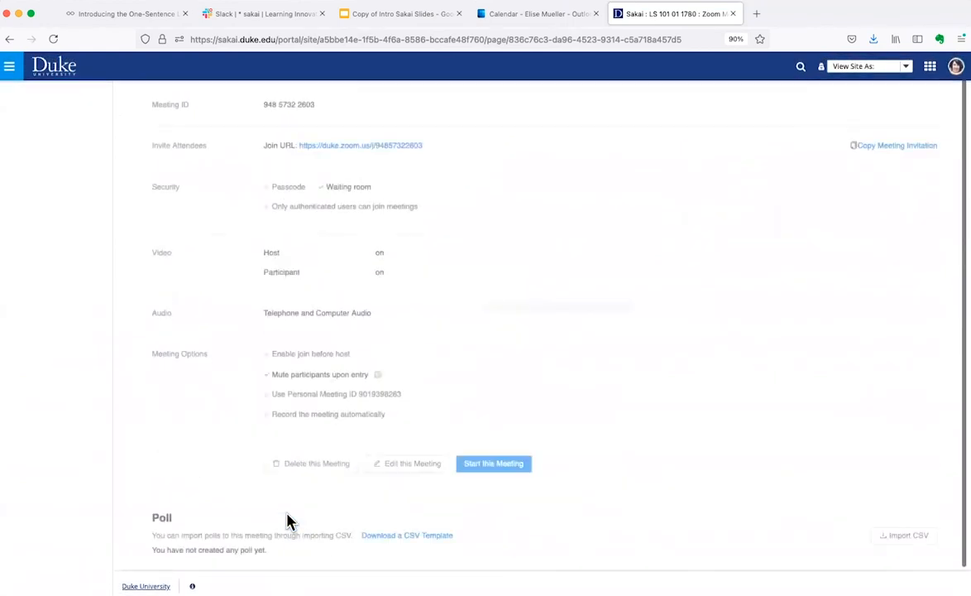
Step: Review the scheduled meeting's details, go back to the course meetings list and examine the Cloud Recordings
scroll(513, 368, "up", 1)
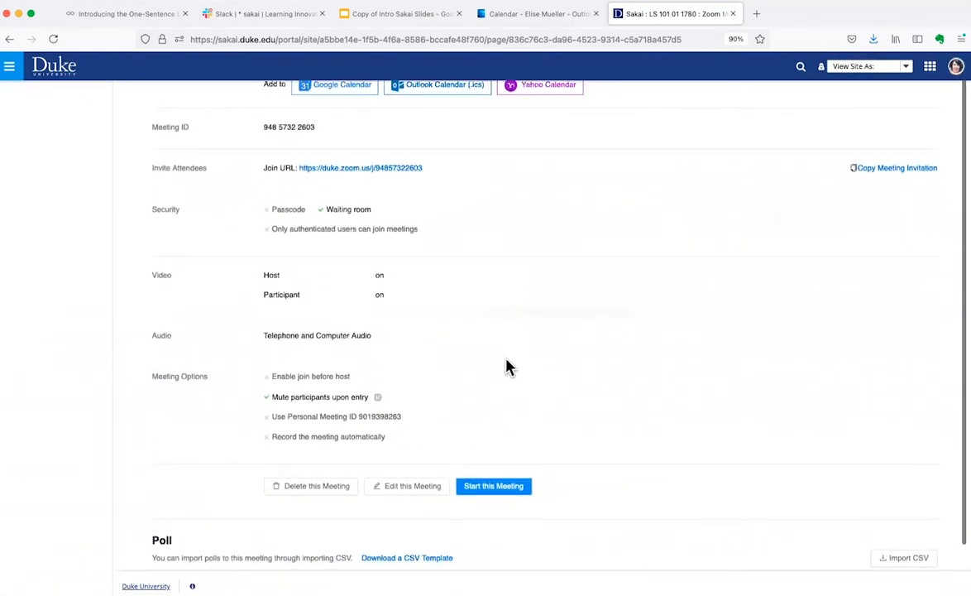
scroll(495, 484, "up", 5)
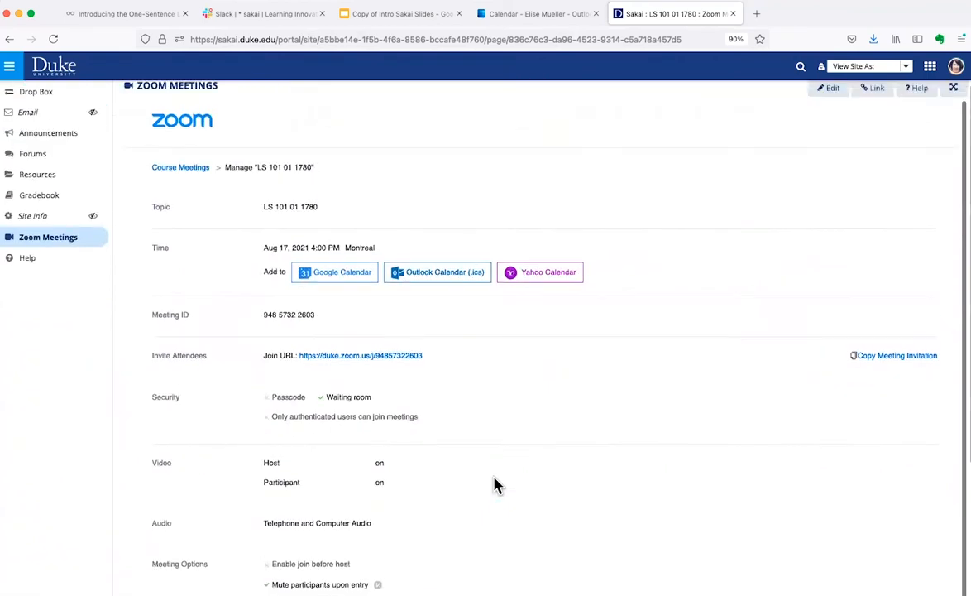
scroll(370, 321, "up", 1)
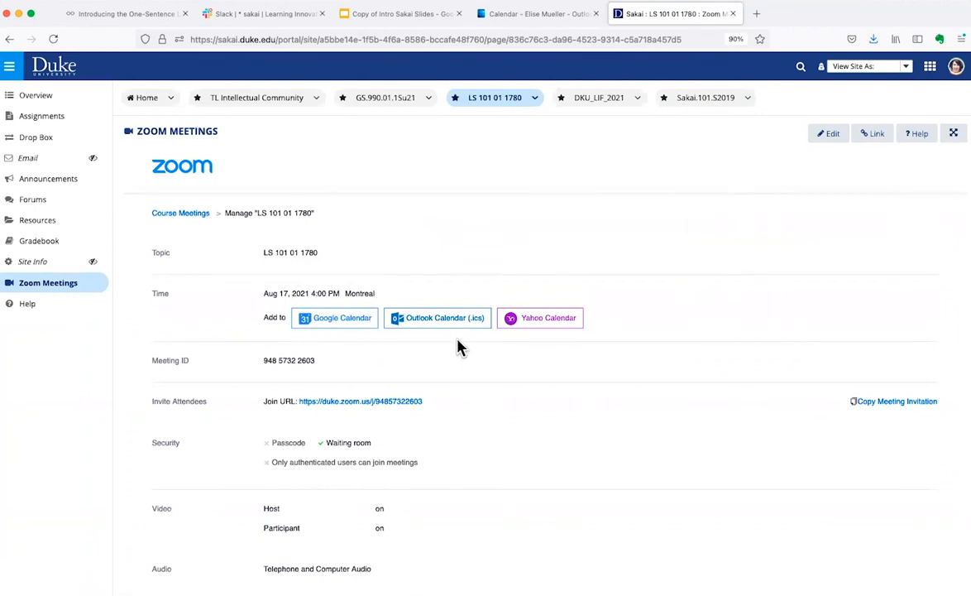
scroll(467, 267, "down", 1)
scroll(468, 267, "up", 1)
left_click(200, 214)
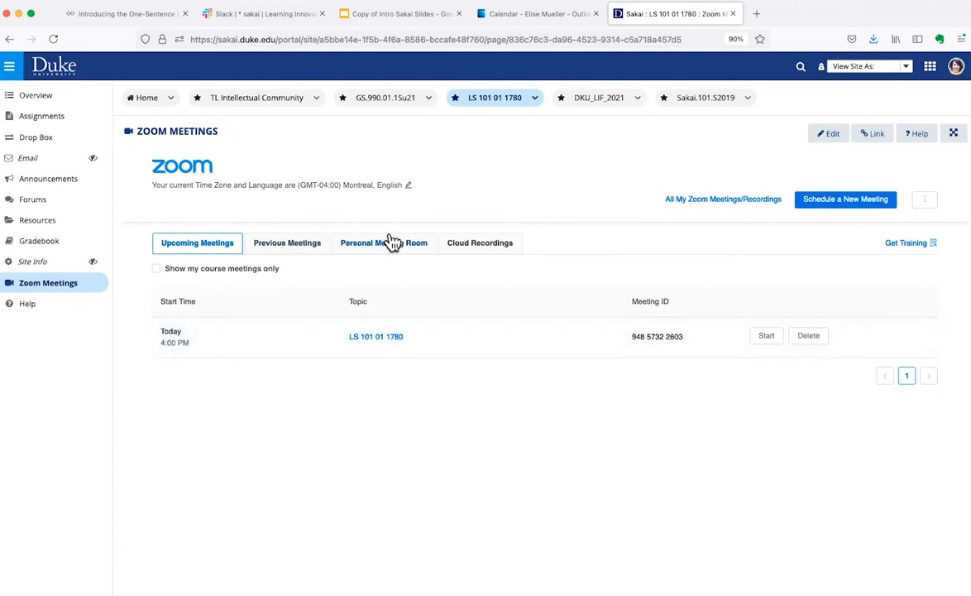
left_click(473, 246)
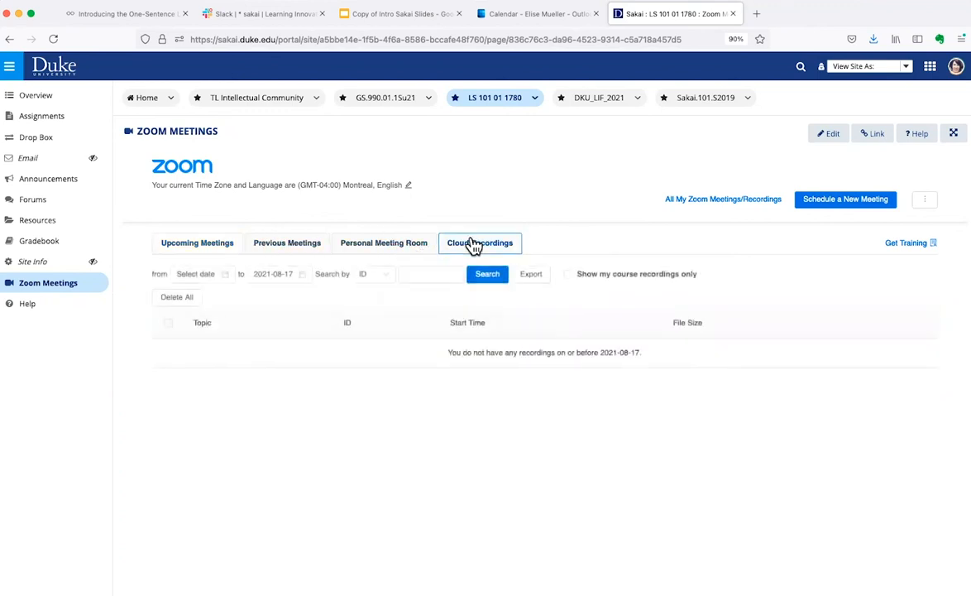